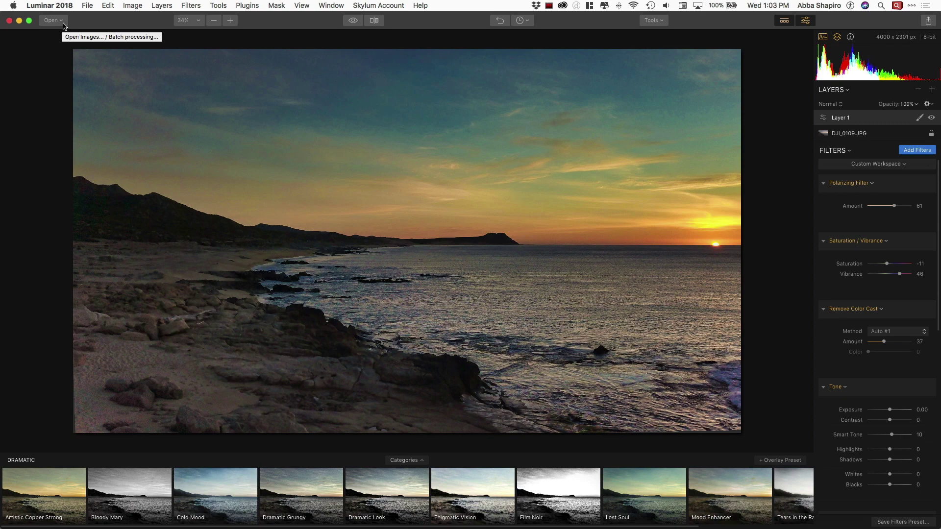
pyautogui.click(62, 23)
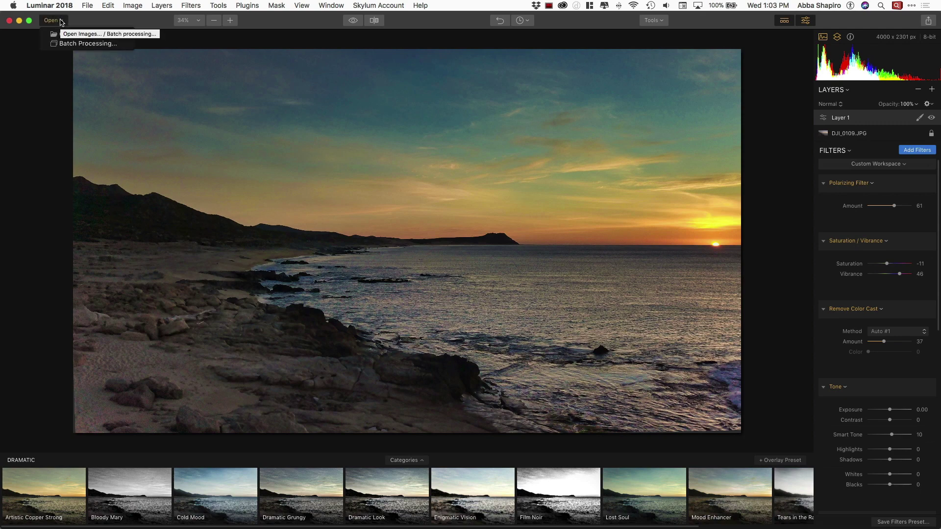
pyautogui.click(134, 72)
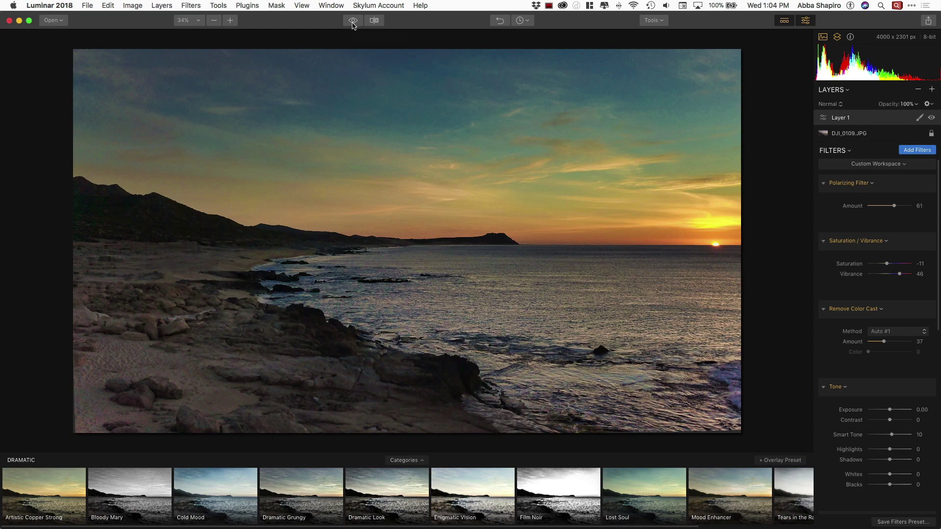
# - Compare the edited photo with the original using the quick preview and the movable before/after split view
pyautogui.click(354, 22)
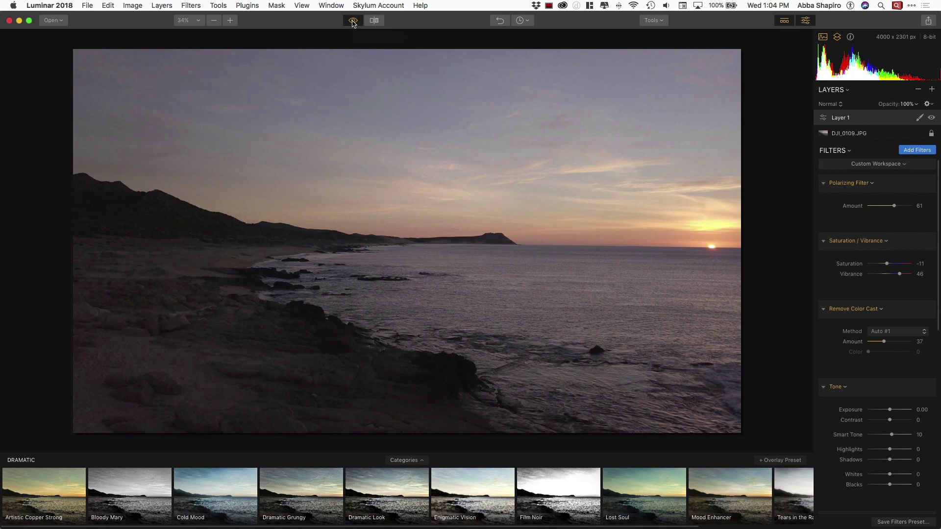
pyautogui.click(353, 23)
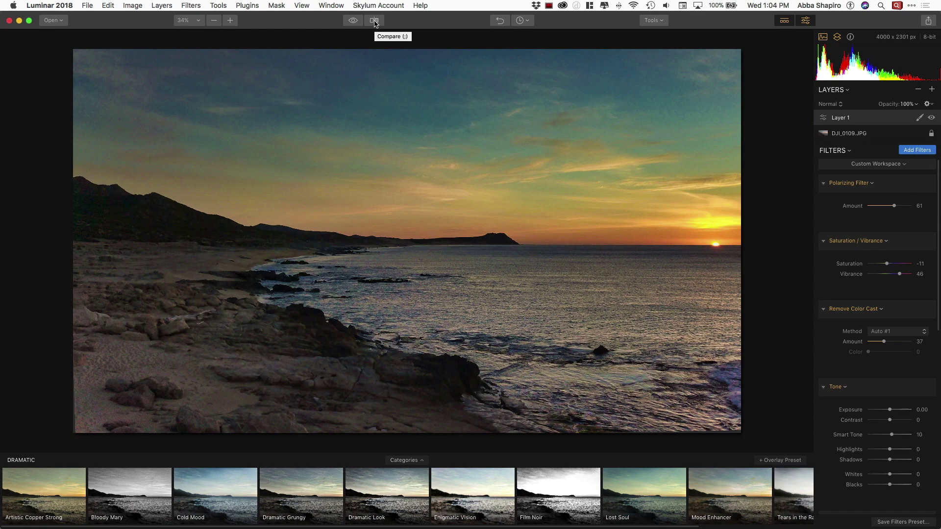
pyautogui.click(374, 21)
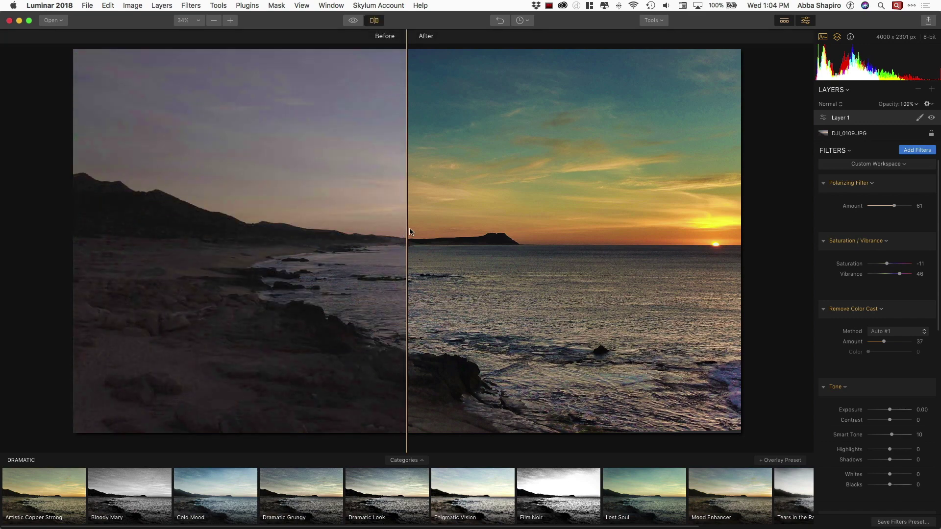
pyautogui.moveTo(407, 227); pyautogui.dragTo(239, 215)
pyautogui.moveTo(60, 226); pyautogui.dragTo(435, 282)
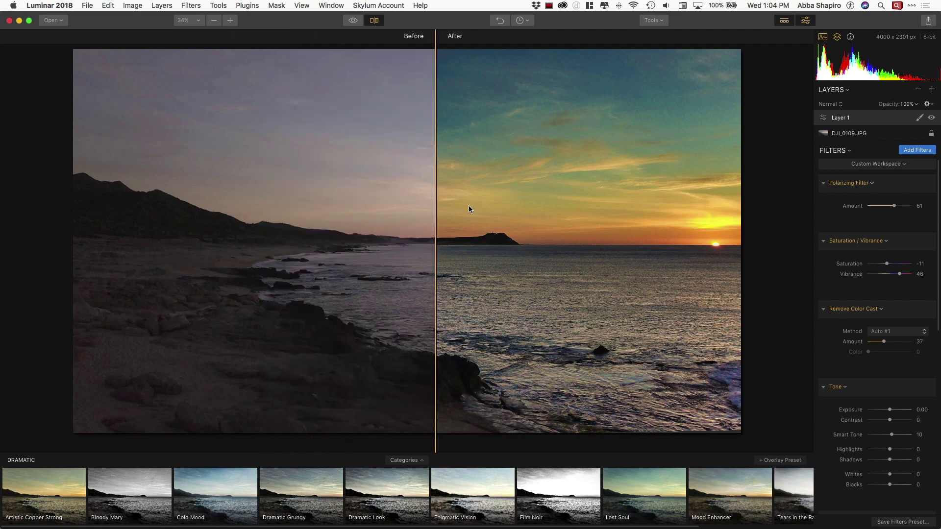
pyautogui.click(373, 21)
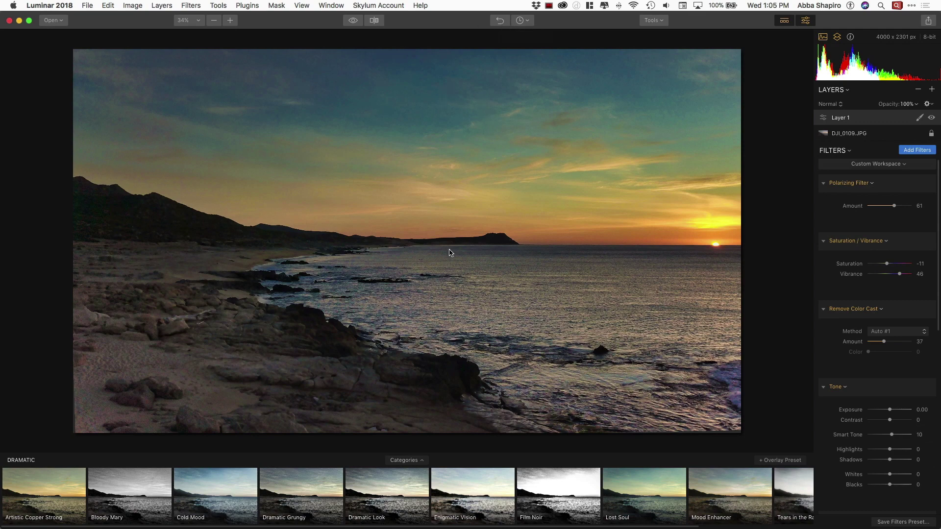
# - Browse the edit history and step the photo back to the state "Polarizing Filter: Amount +61"
pyautogui.click(528, 24)
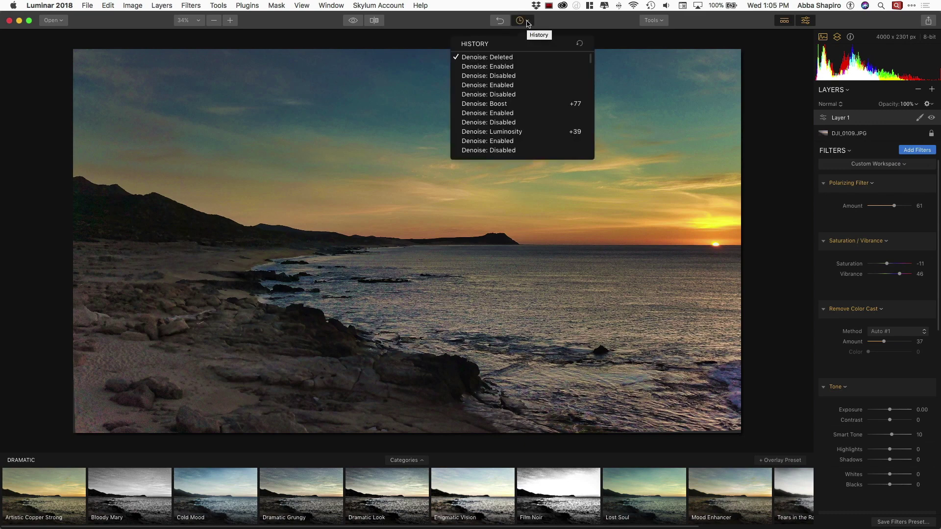
pyautogui.scroll(-2, 516, 105)
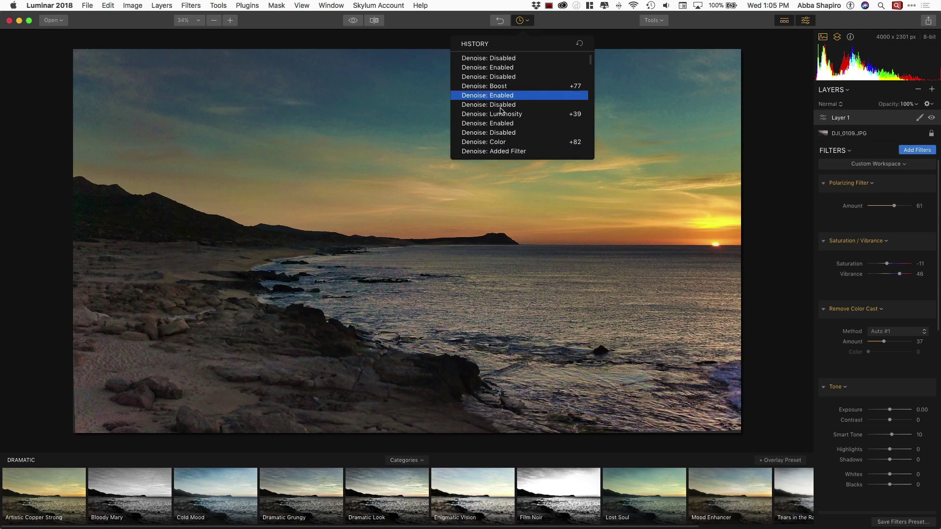
pyautogui.scroll(-6, 516, 106)
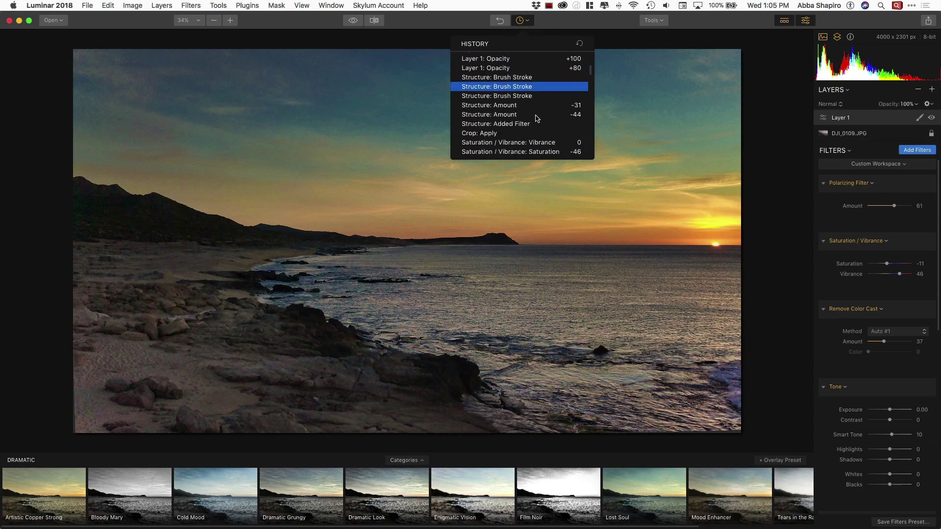
pyautogui.scroll(-10, 536, 118)
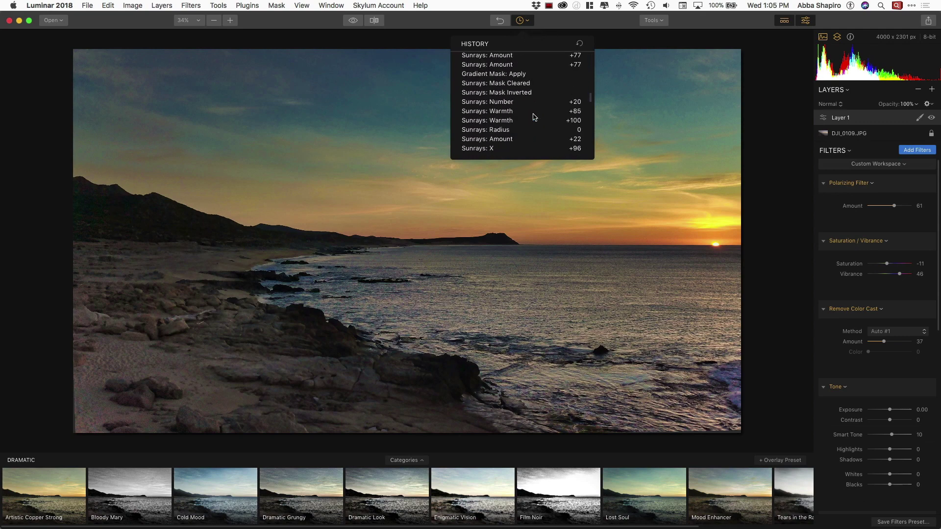
pyautogui.scroll(-12, 534, 117)
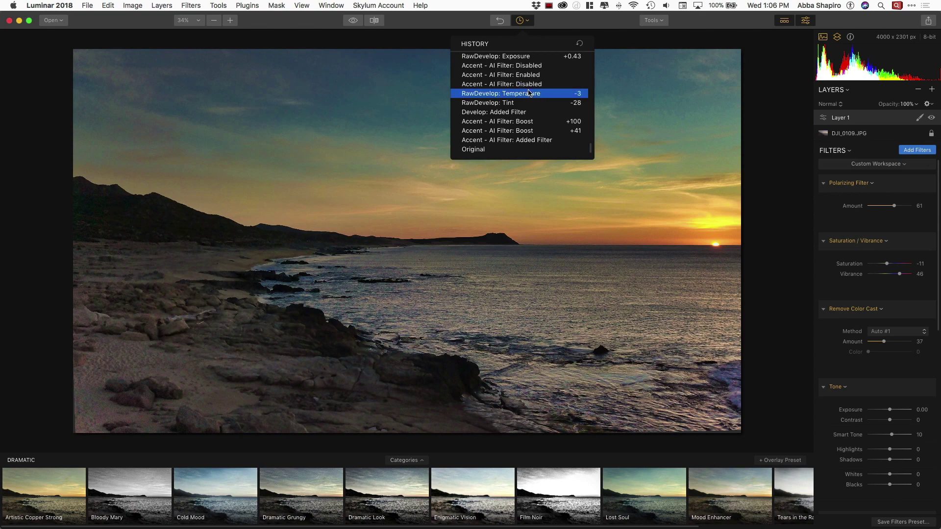
pyautogui.scroll(15, 527, 96)
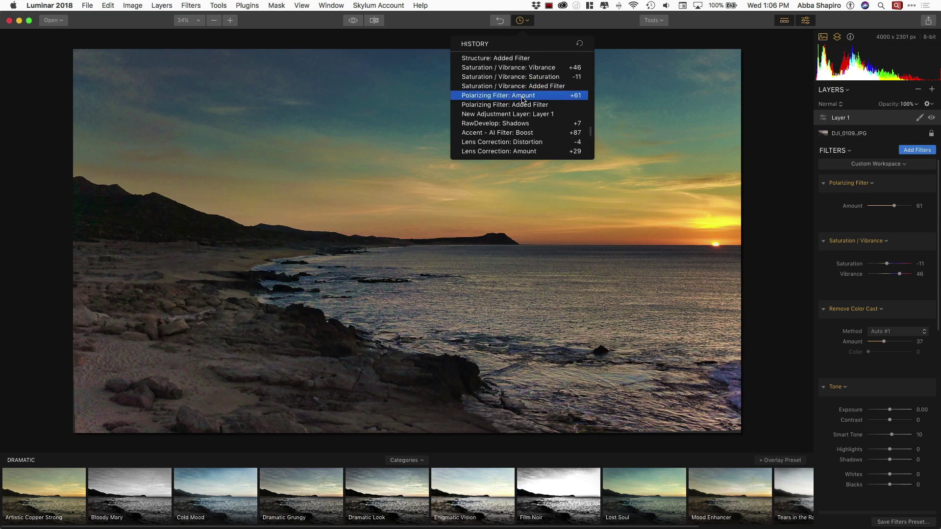
pyautogui.click(523, 99)
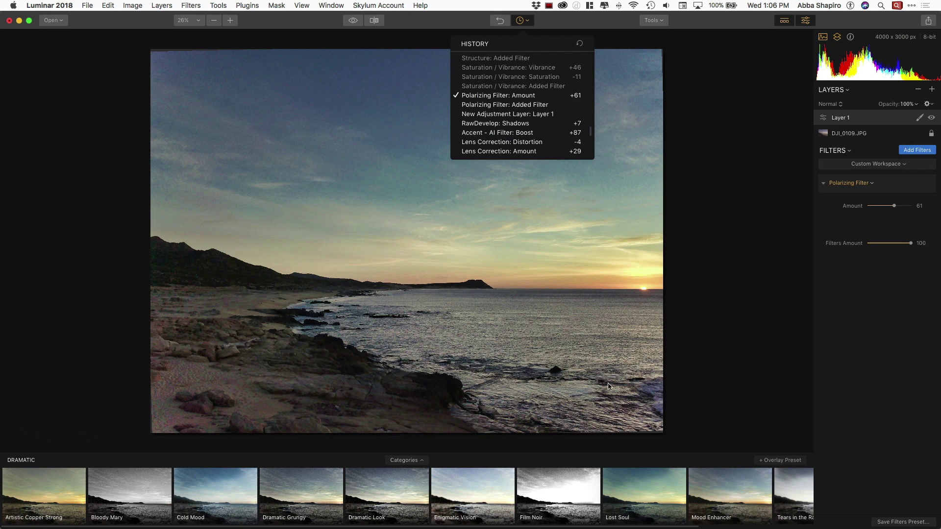
# - Move the photo forward in the history to the state "Tone: Enabled"
pyautogui.scroll(4, 542, 110)
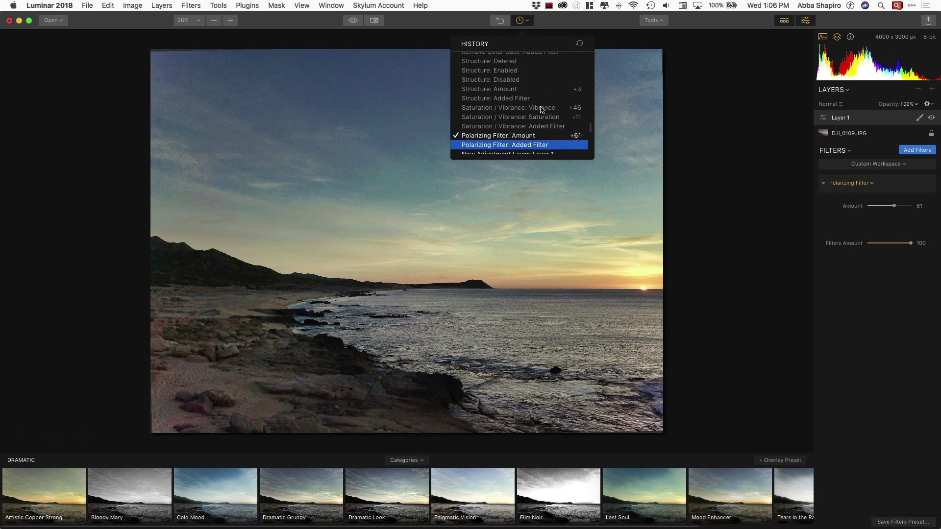
pyautogui.scroll(2, 518, 105)
pyautogui.scroll(5, 518, 106)
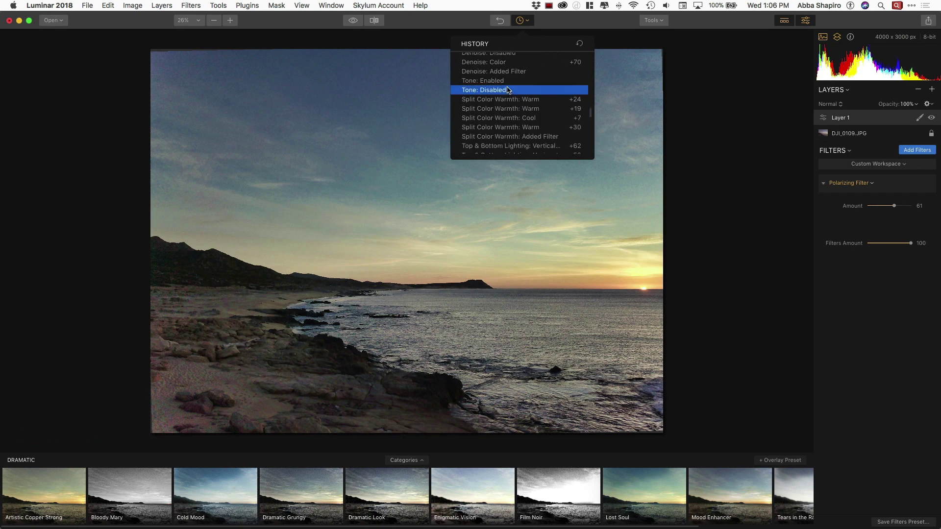
pyautogui.click(506, 83)
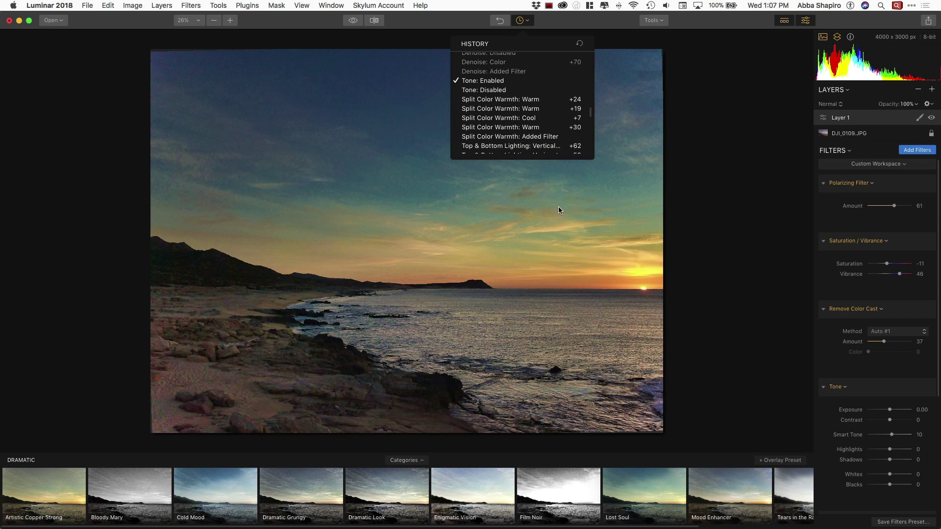
pyautogui.click(702, 166)
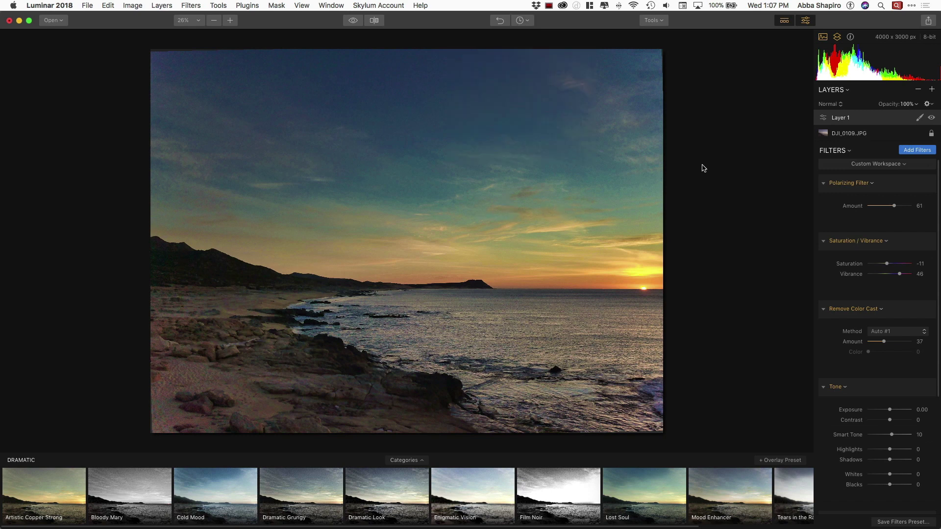
# - Restore the most recent history state, "Denoise: Deleted"
pyautogui.click(521, 22)
pyautogui.scroll(10, 531, 93)
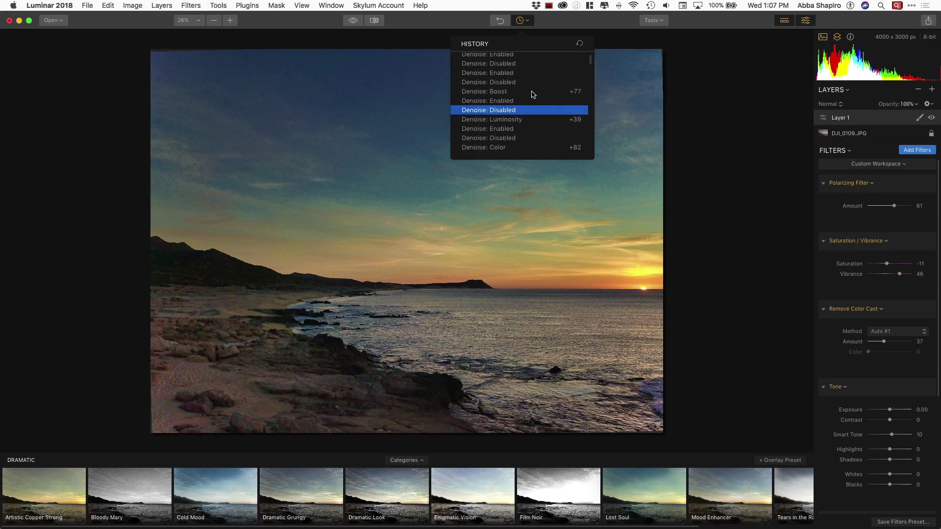
pyautogui.click(585, 57)
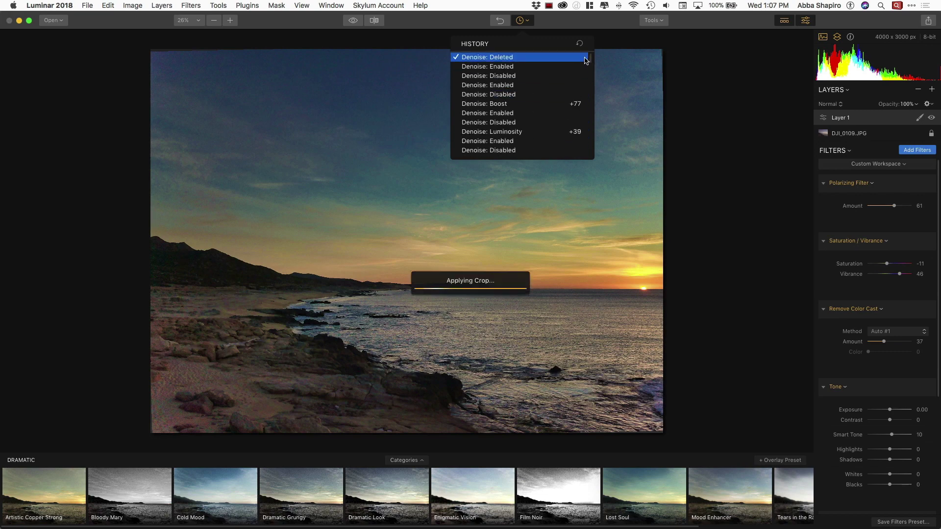
pyautogui.click(784, 197)
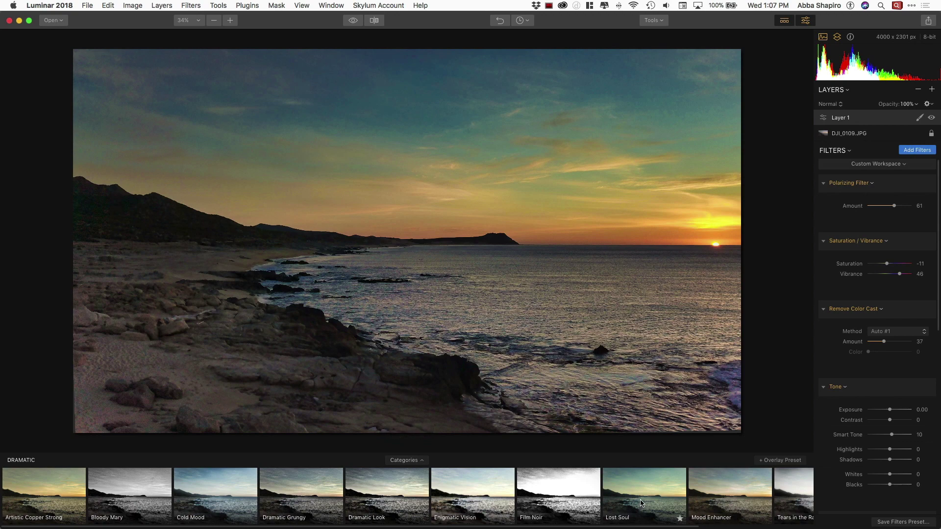
# - View the Outdoor presets, switch to the Magic Hour category and apply Golden Hour Pop 2 to Layer 1
pyautogui.click(411, 461)
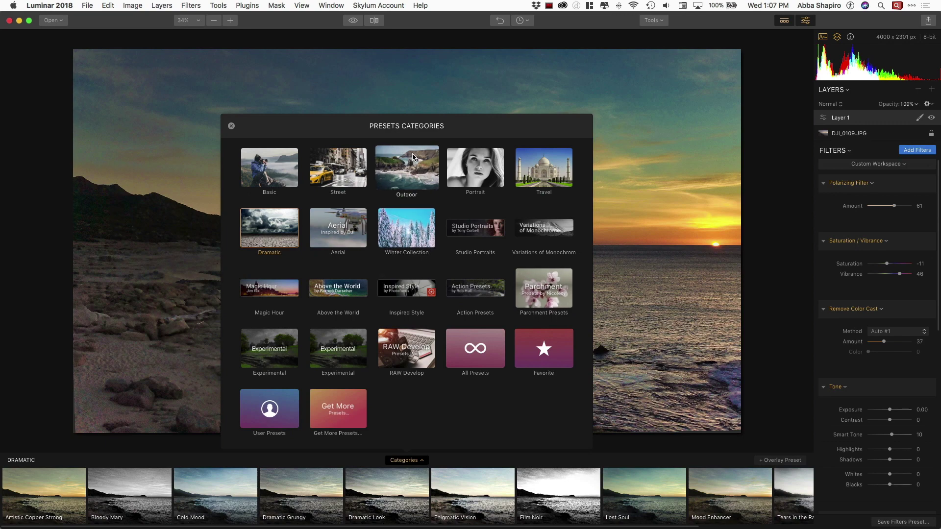
pyautogui.click(393, 175)
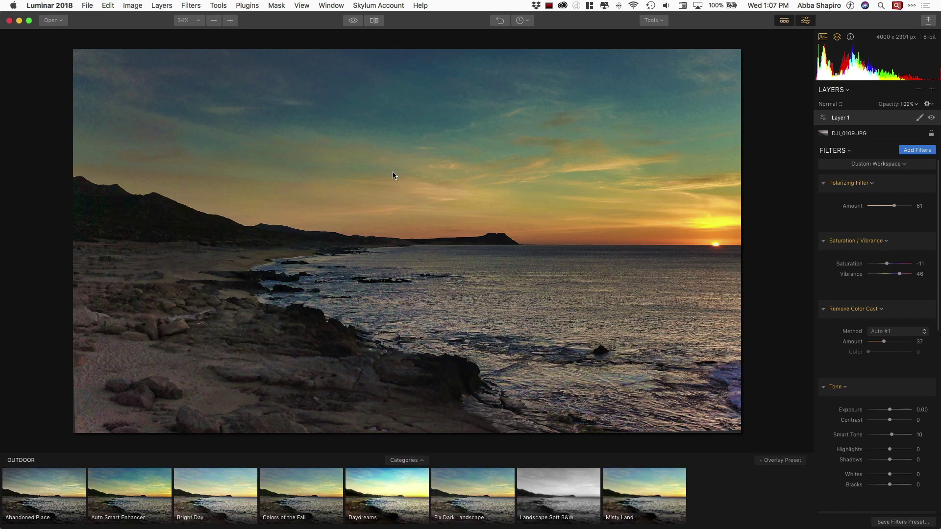
pyautogui.click(411, 461)
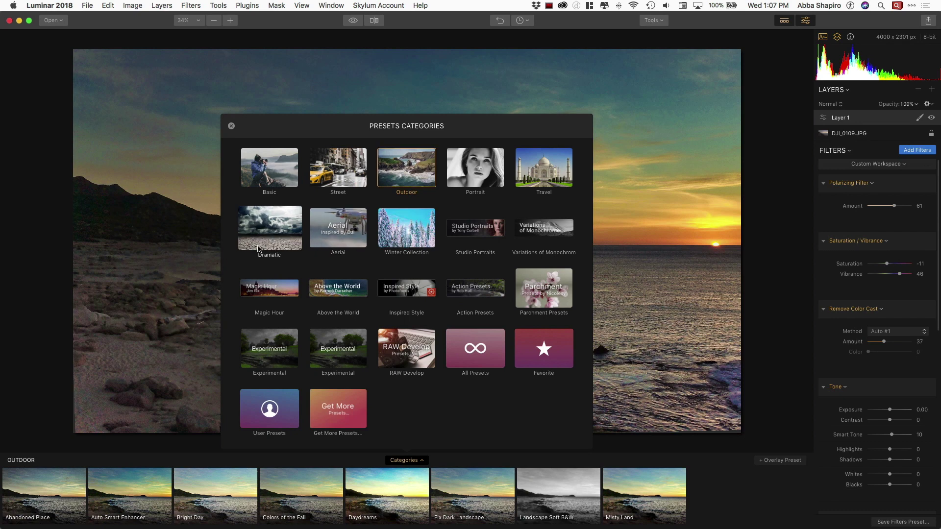
pyautogui.moveTo(274, 294)
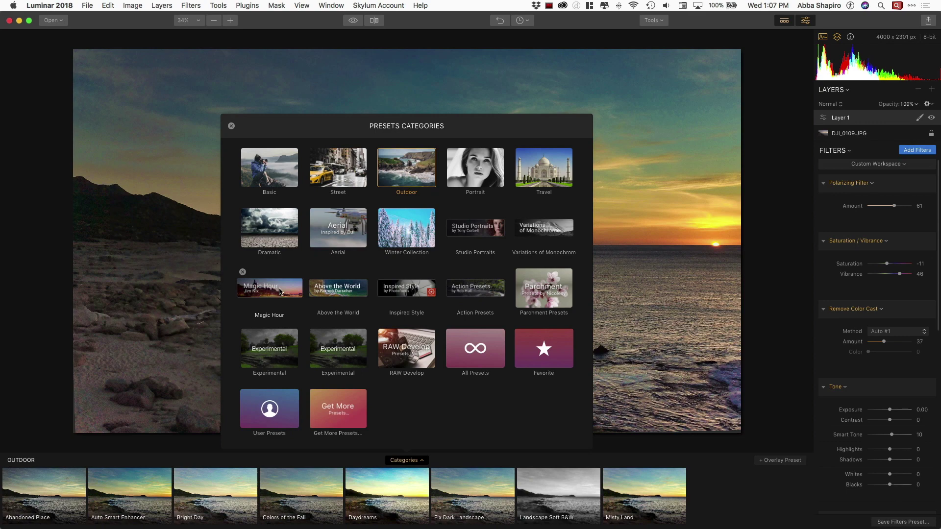
pyautogui.click(278, 292)
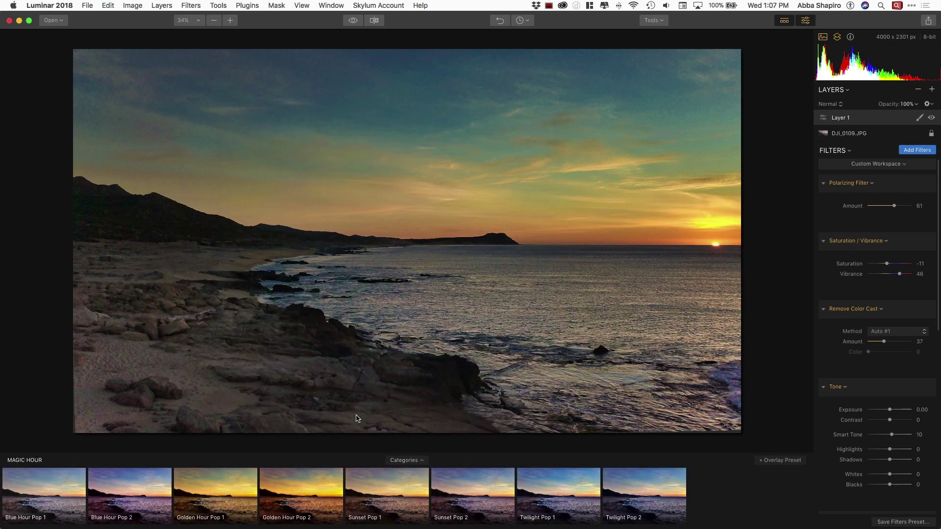
pyautogui.click(308, 504)
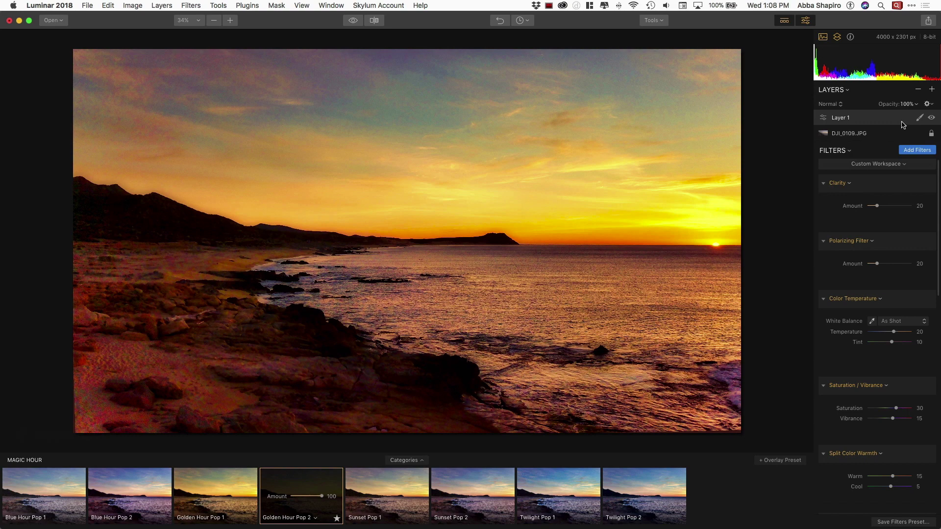
# - Revert the photo to its Original state in the edit history
pyautogui.click(524, 21)
pyautogui.scroll(-15, 533, 98)
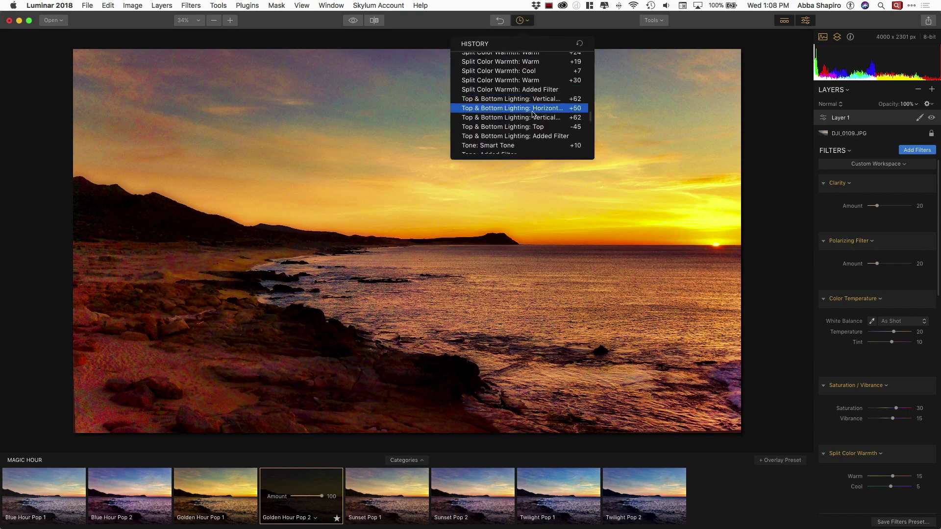
pyautogui.scroll(-3, 534, 111)
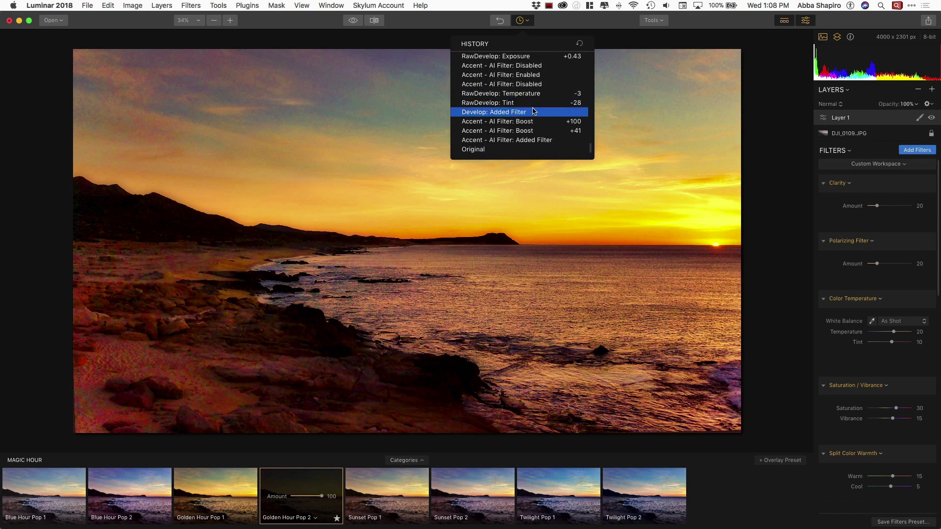
pyautogui.click(530, 149)
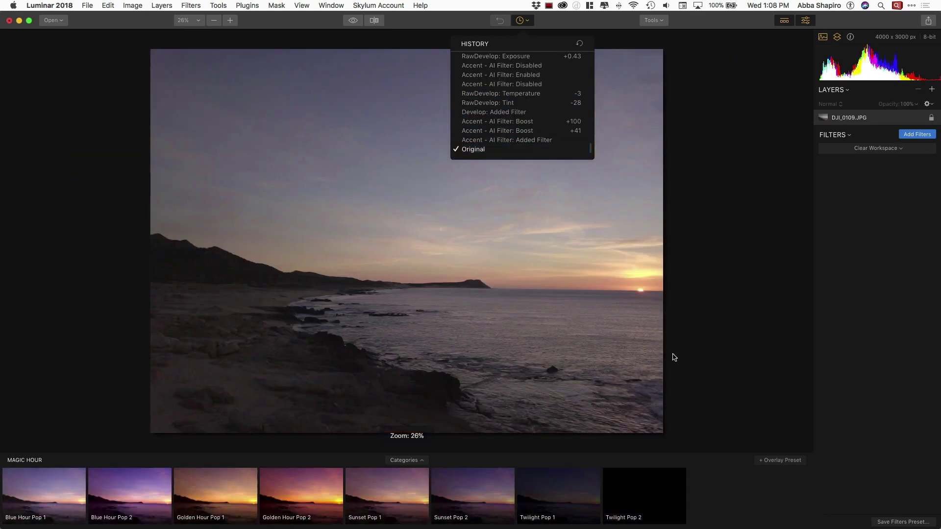
pyautogui.click(685, 346)
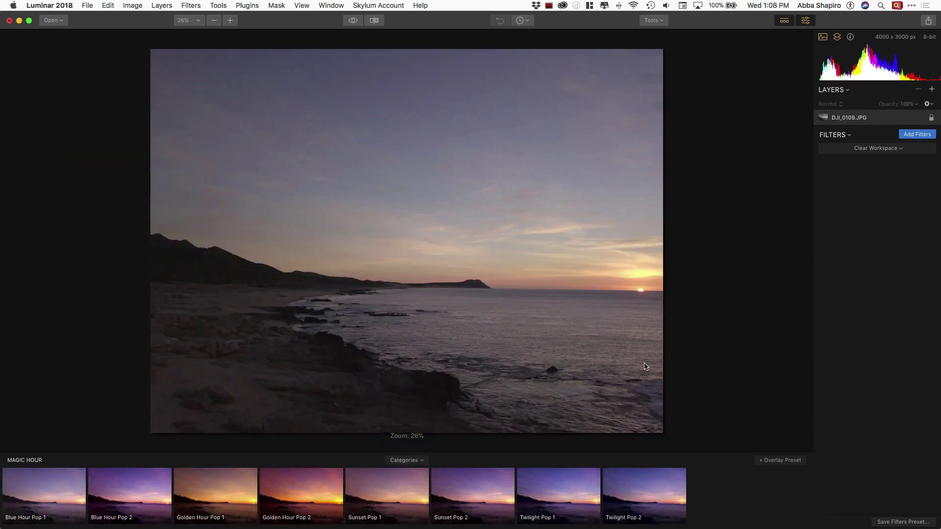
# - Try the Golden Hour Pop 2 and Sunset Pop 1 presets, and settle on Golden Hour Pop 1 with its amount set to 66
pyautogui.click(296, 506)
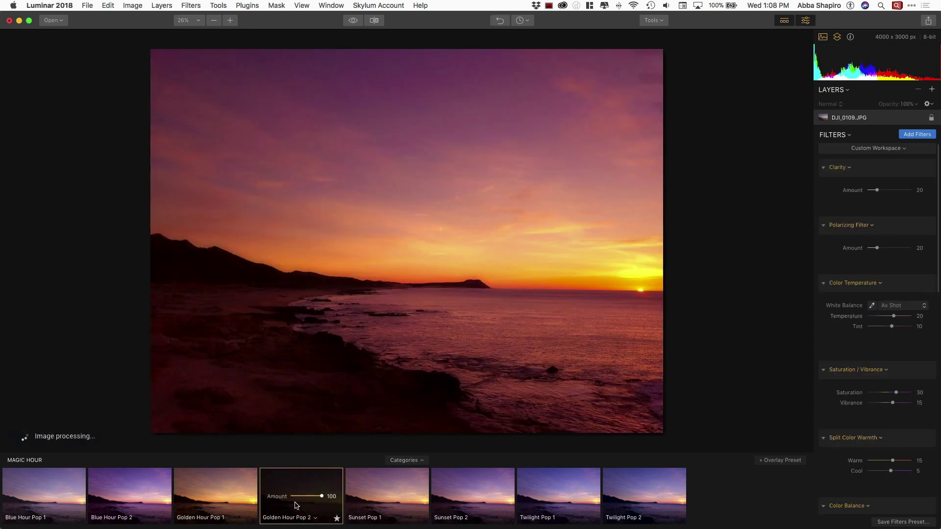
pyautogui.click(386, 492)
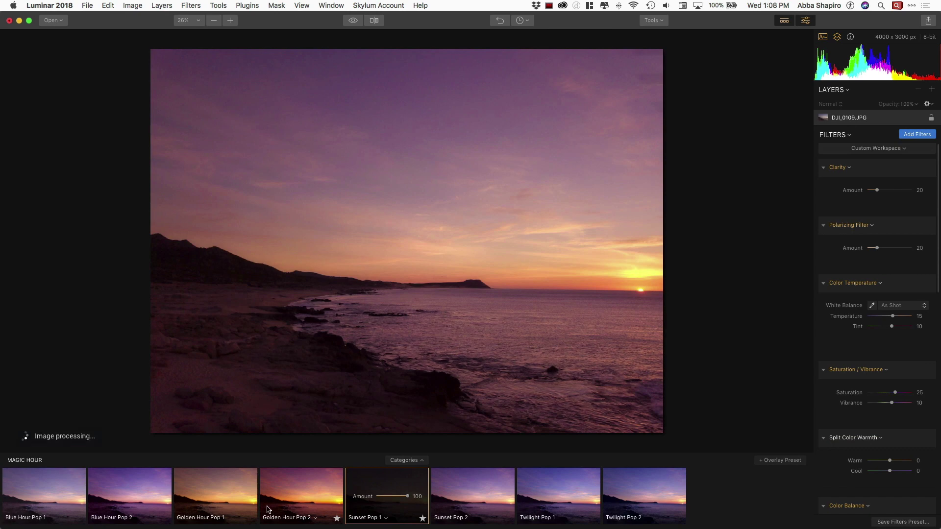
pyautogui.click(247, 501)
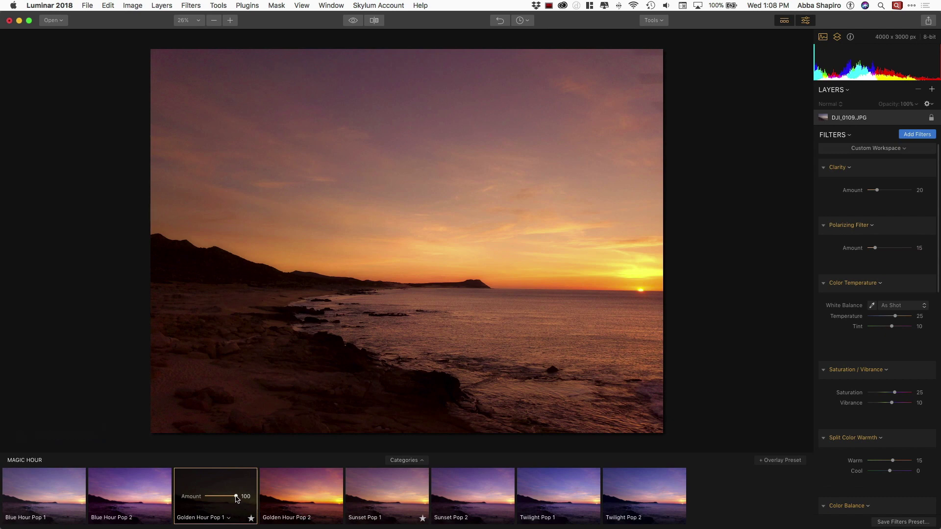
pyautogui.moveTo(237, 499)
pyautogui.mouseDown()
pyautogui.moveTo(219, 499)
pyautogui.moveTo(251, 494)
pyautogui.moveTo(227, 499)
pyautogui.mouseUp()
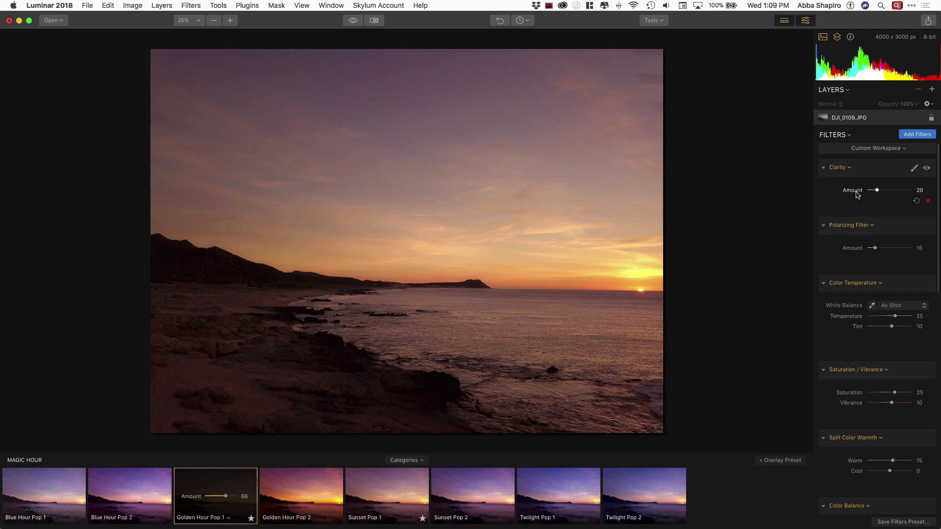
# - Lower the Saturation in the Saturation / Vibrance filter to -33
pyautogui.moveTo(859, 490)
pyautogui.click(894, 394)
pyautogui.moveTo(893, 393); pyautogui.dragTo(882, 396)
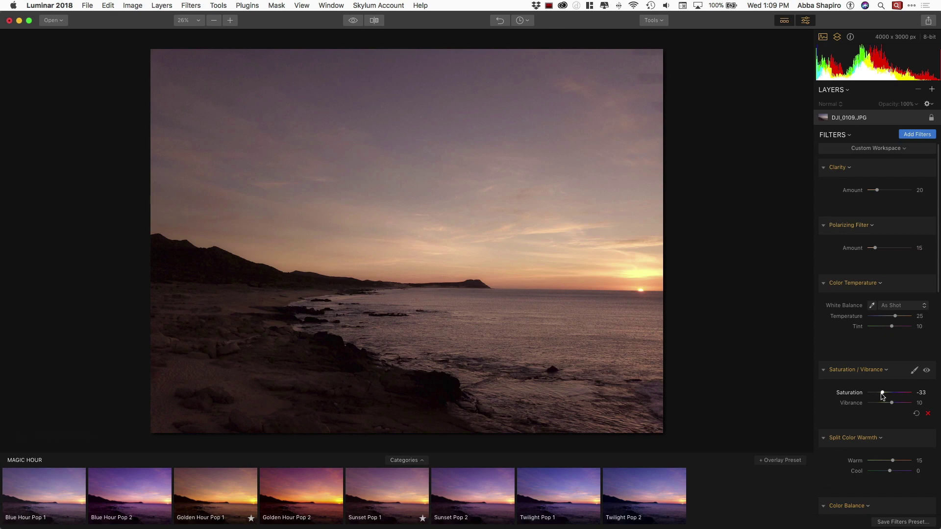
# - Apply the Twilight Pop 2 preset at full amount and look through the filters it uses
pyautogui.click(644, 502)
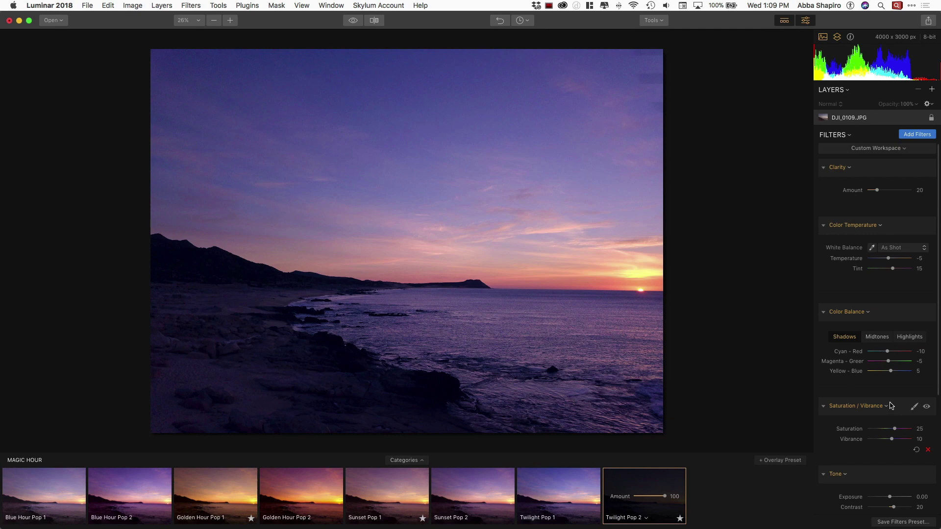
pyautogui.scroll(-3, 892, 406)
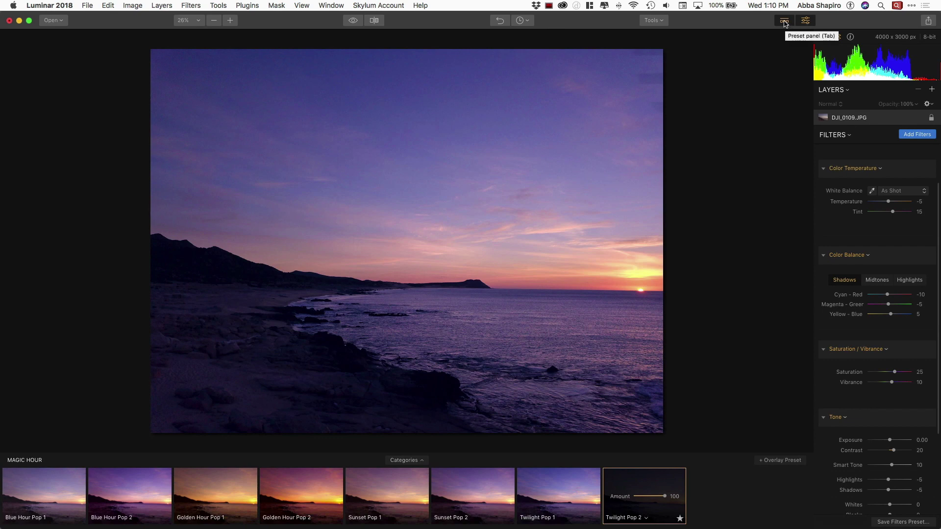
# - Hide the preset strip and delete all filters from the photo to get a clear workspace
pyautogui.click(784, 21)
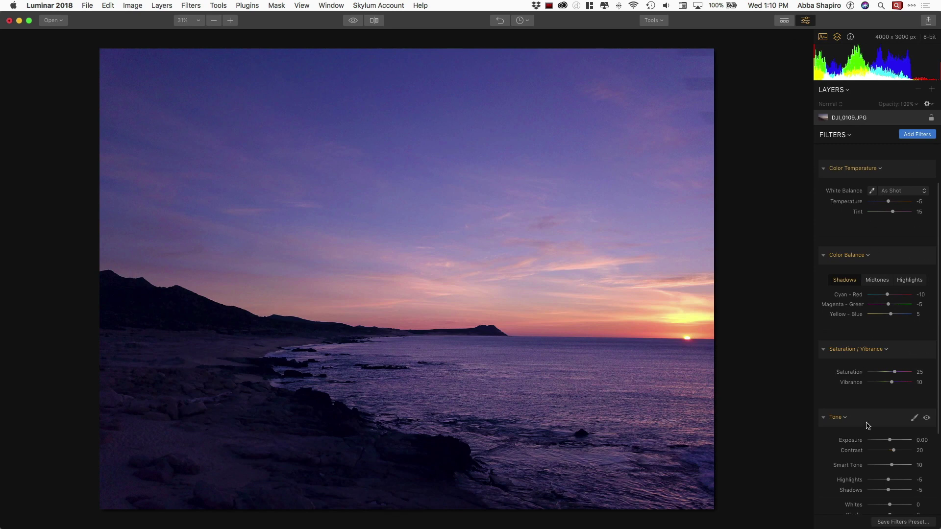
pyautogui.click(849, 137)
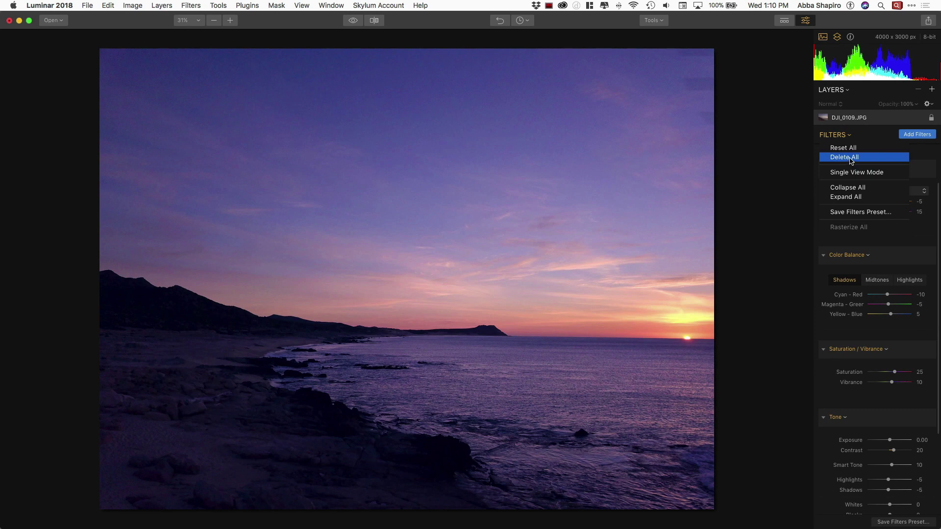
pyautogui.click(850, 158)
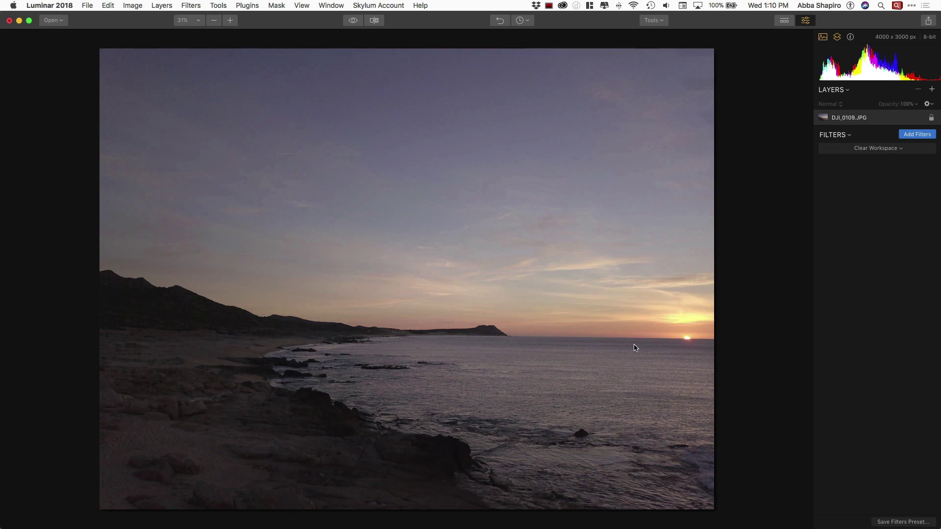
pyautogui.click(912, 6)
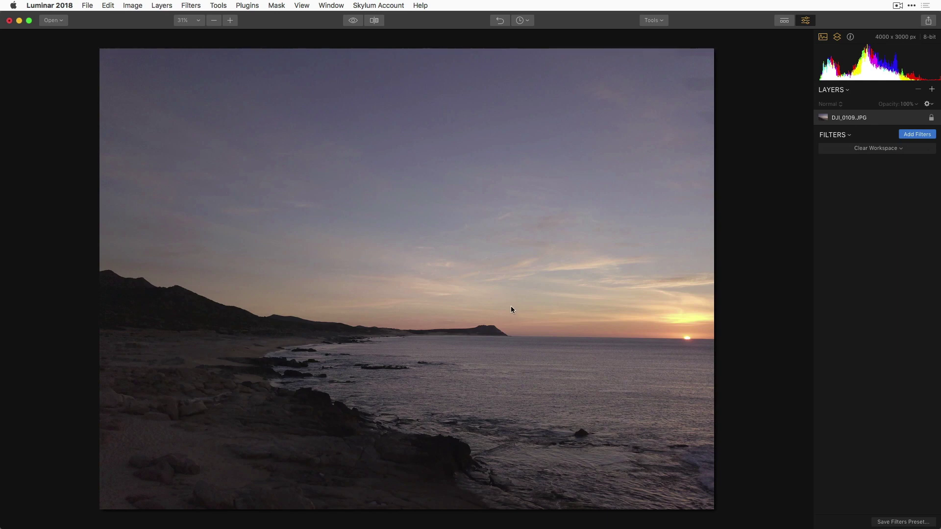
# - Browse the filter catalog from Essential to Utility and add the Develop filter
pyautogui.click(918, 135)
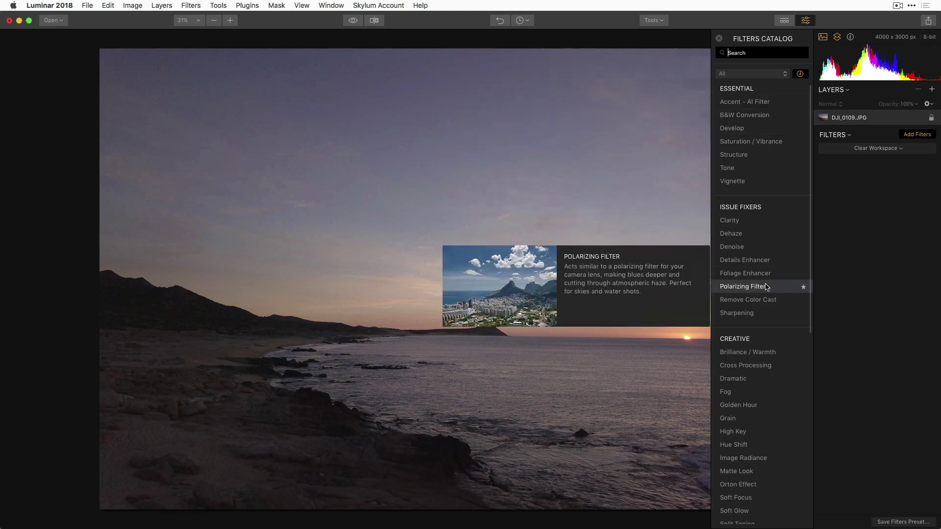
pyautogui.scroll(-5, 770, 287)
pyautogui.scroll(-2, 767, 286)
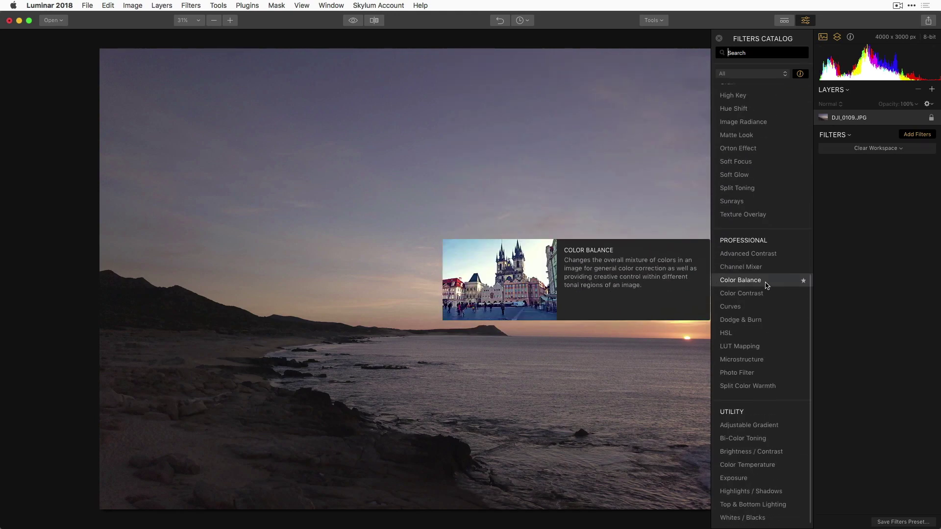
pyautogui.scroll(7, 767, 286)
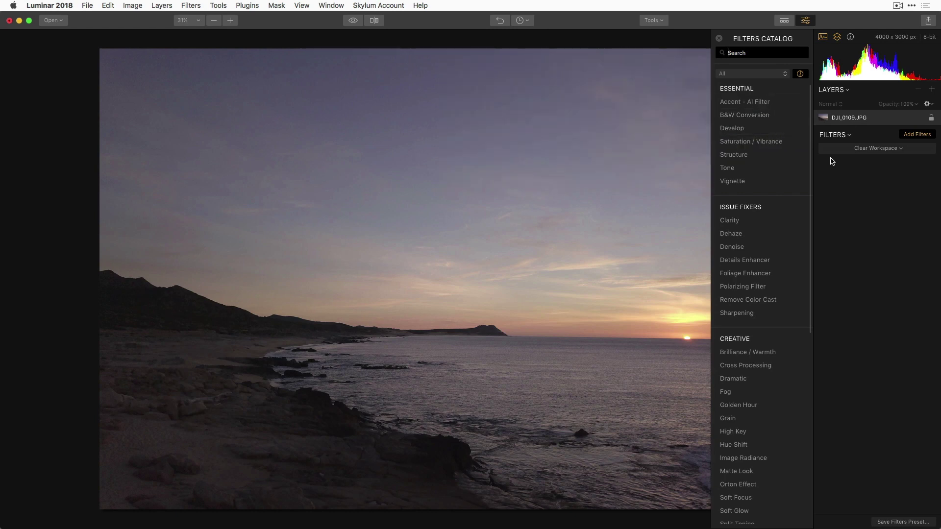
pyautogui.click(769, 132)
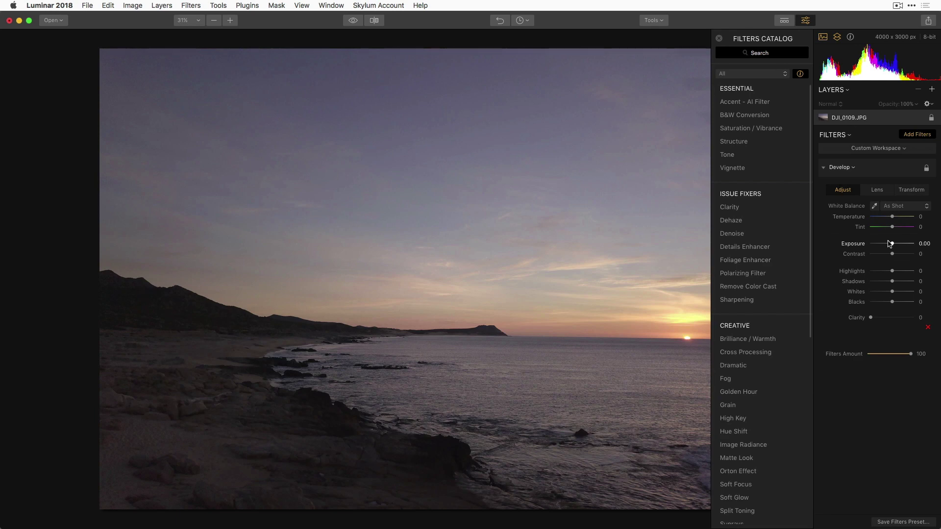
# - Add the Accent - AI Filter and set its Boost to 100
pyautogui.moveTo(748, 147)
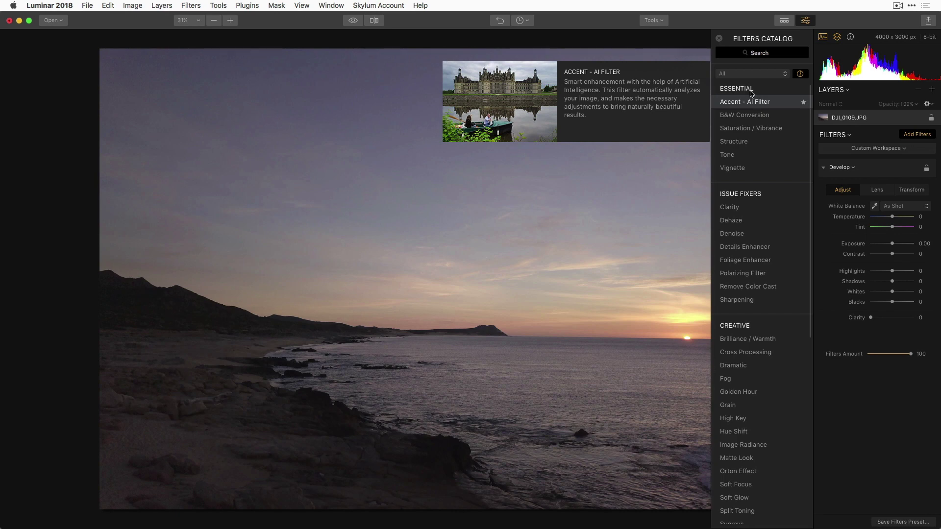
pyautogui.click(754, 109)
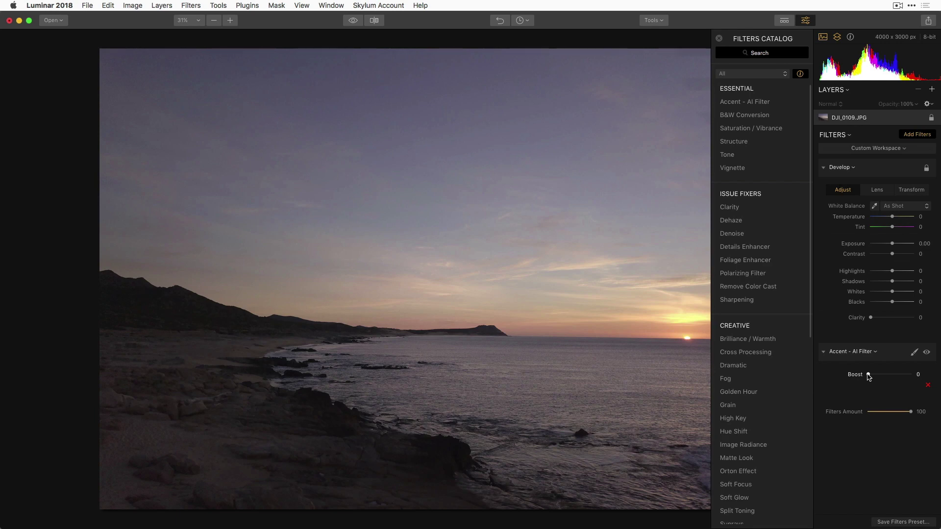
pyautogui.moveTo(869, 376); pyautogui.dragTo(916, 375)
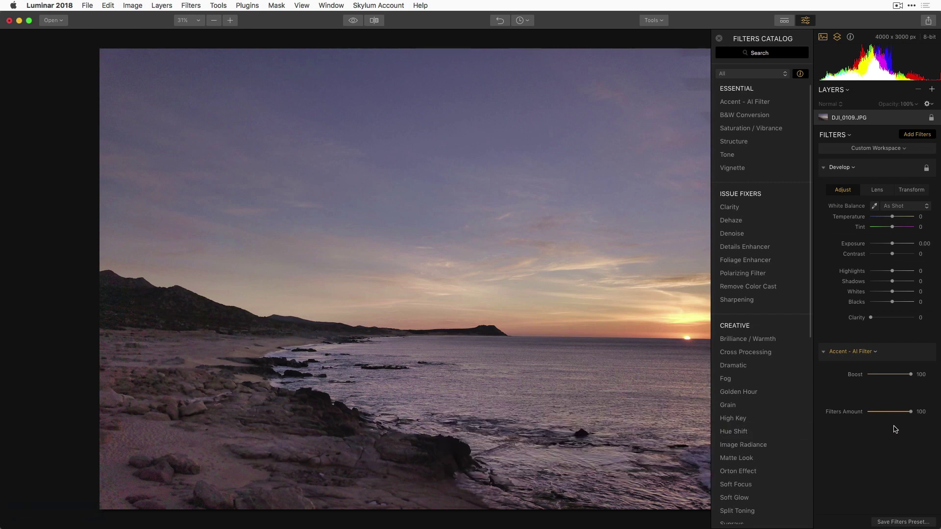
# - Compare the photo before and after in split view with the divider moved toward the headland, and close the comparison
pyautogui.moveTo(926, 363)
pyautogui.click(374, 21)
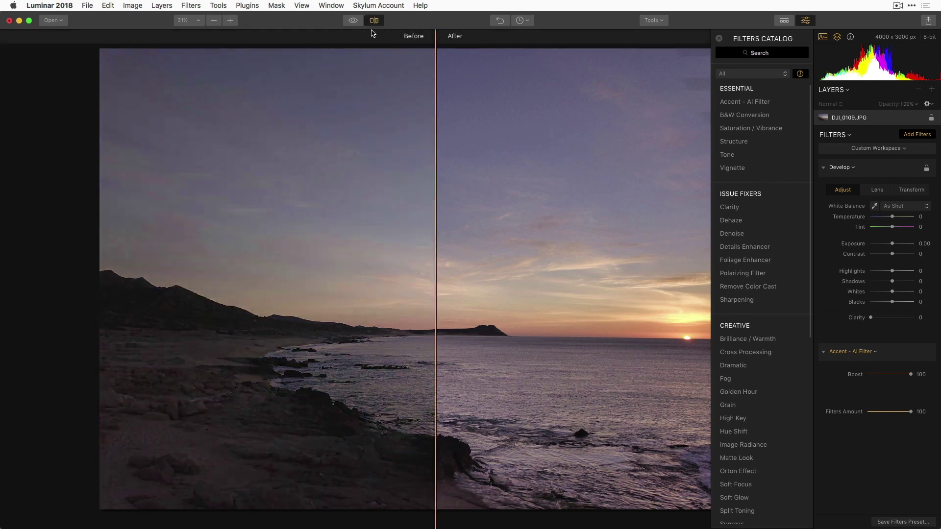
pyautogui.moveTo(440, 274); pyautogui.dragTo(355, 289)
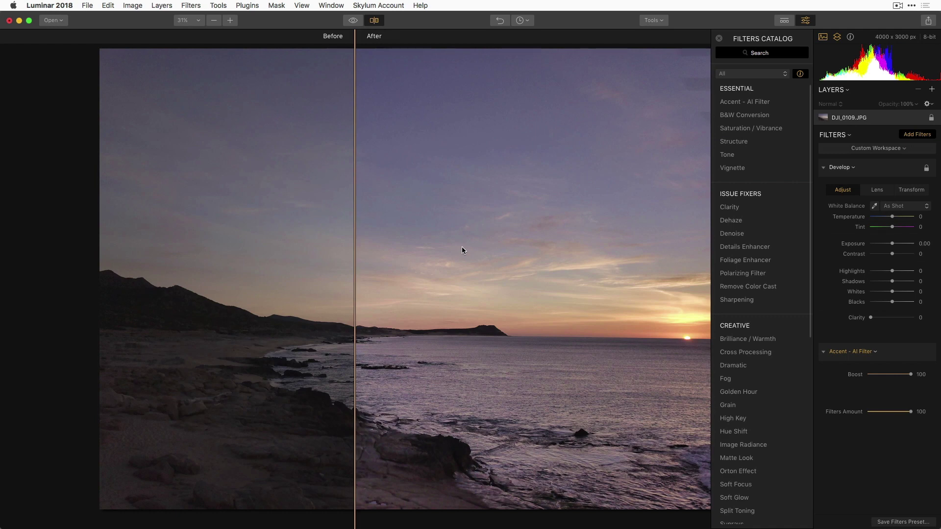
pyautogui.click(374, 21)
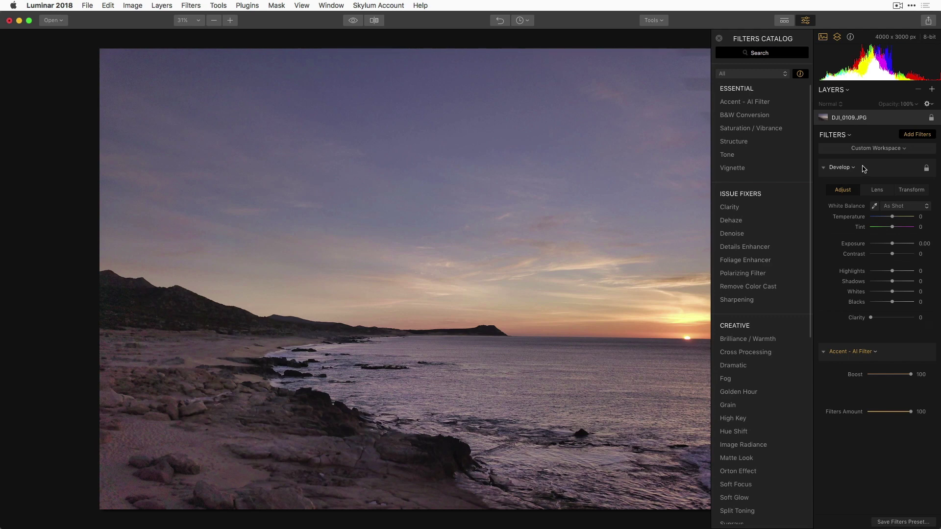
# - Turn on the shadow and highlight clipping warnings and cycle the histogram to its gray luminance display
pyautogui.click(824, 55)
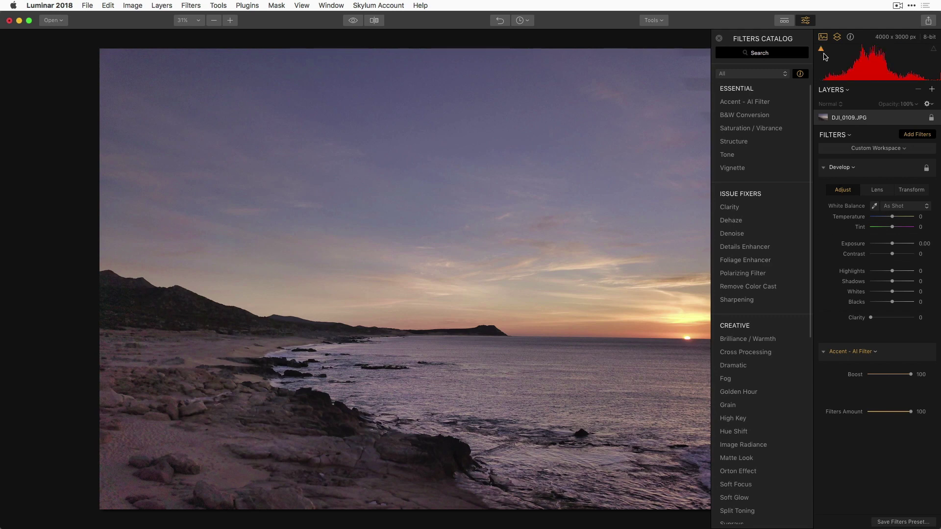
pyautogui.click(867, 68)
pyautogui.click(867, 67)
pyautogui.click(868, 68)
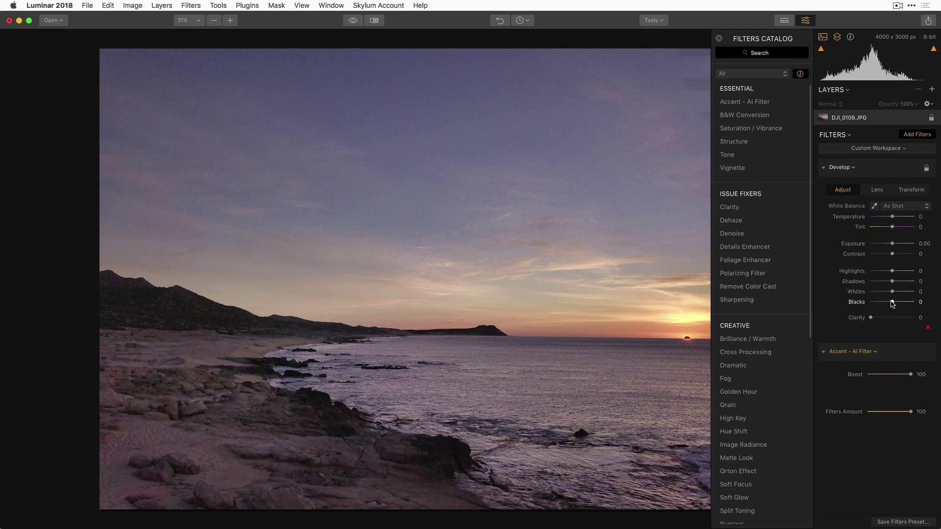
# - Test the Develop filter's Blacks at -100 to check for clipping, and settle on -61
pyautogui.moveTo(892, 303); pyautogui.dragTo(870, 307)
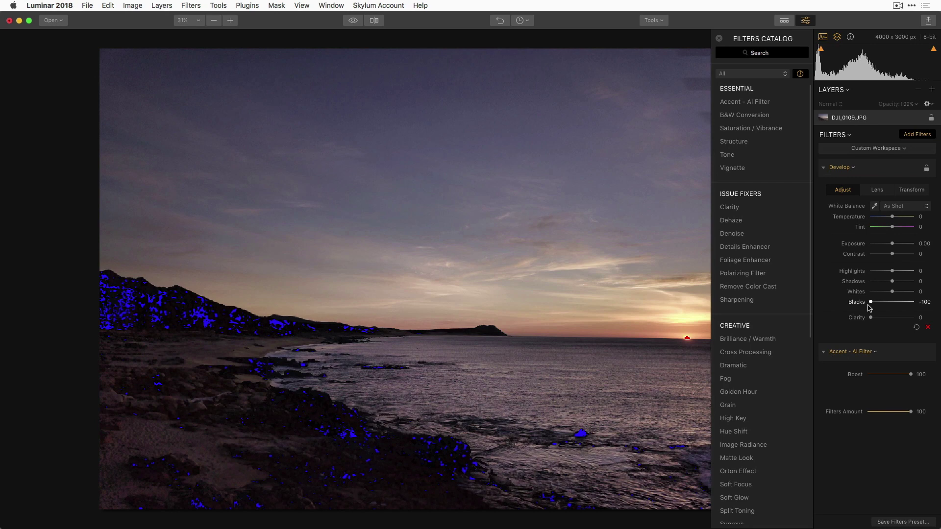
pyautogui.moveTo(869, 308); pyautogui.dragTo(879, 304)
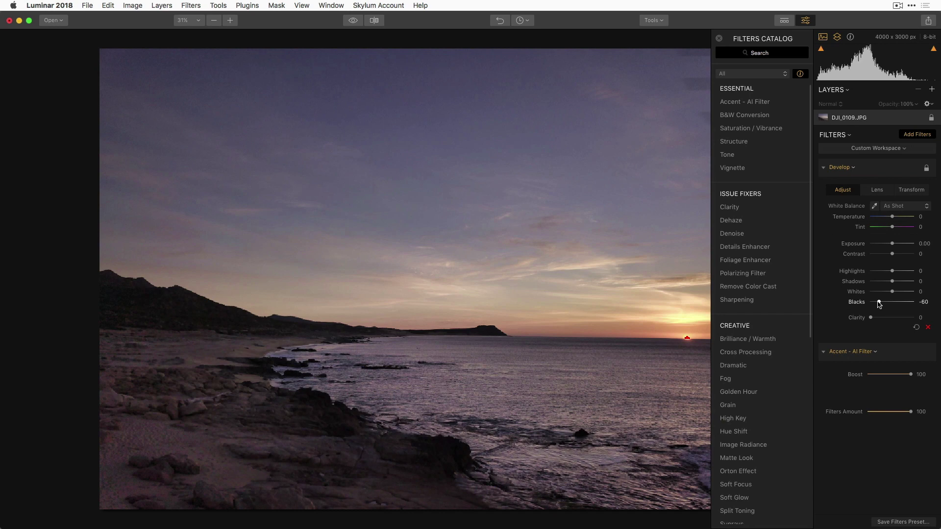
pyautogui.moveTo(879, 304); pyautogui.dragTo(877, 301)
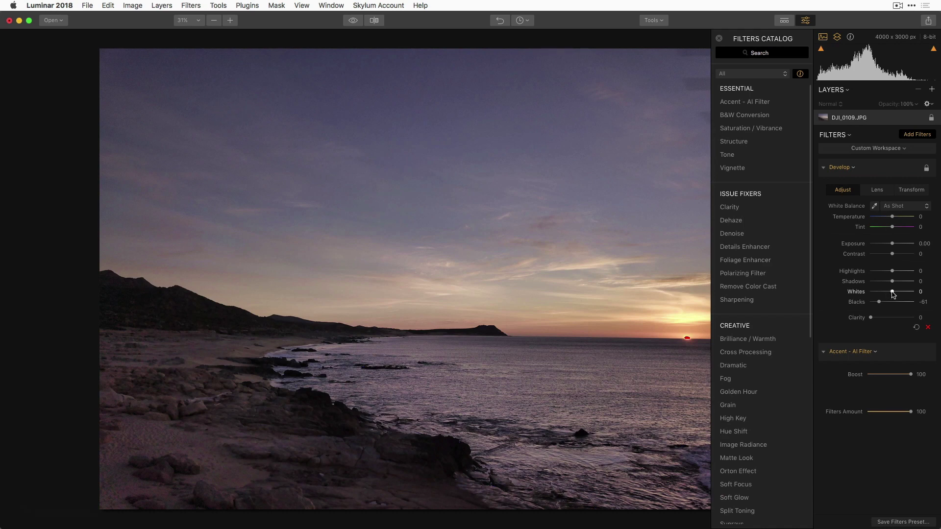
# - Try the Develop filter's Whites at 34 and 31, and settle on -37
pyautogui.moveTo(892, 293); pyautogui.dragTo(900, 293)
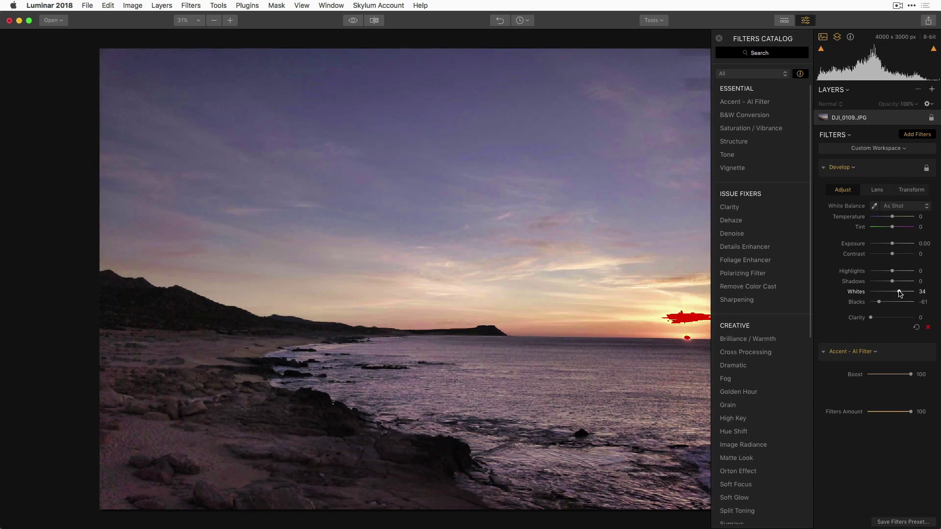
pyautogui.moveTo(900, 293); pyautogui.dragTo(900, 293)
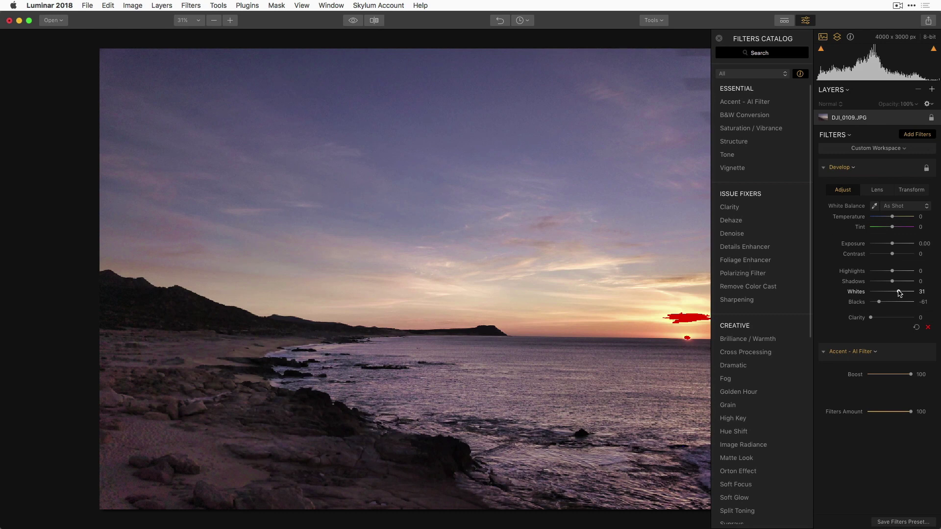
pyautogui.moveTo(899, 293); pyautogui.dragTo(883, 293)
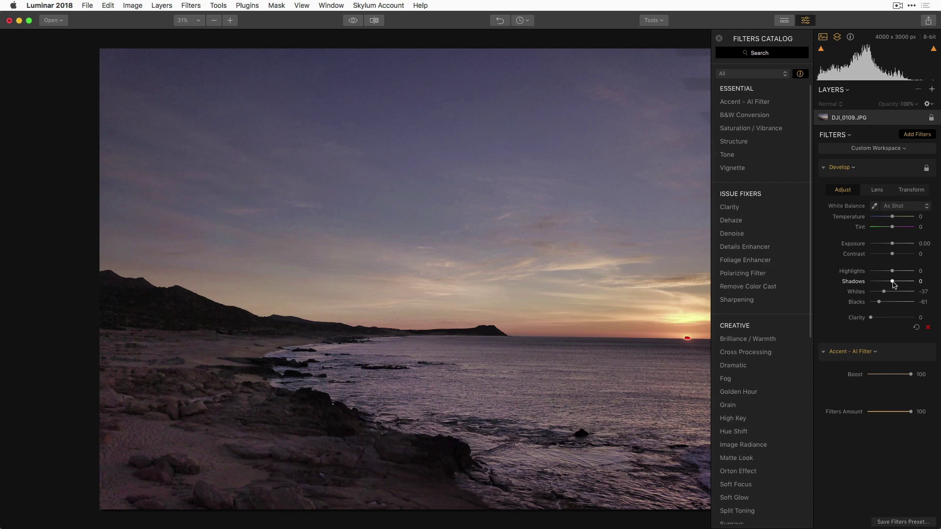
# - Set the Develop filter's Shadows to 38 and its Highlights to -96
pyautogui.moveTo(894, 284); pyautogui.dragTo(902, 283)
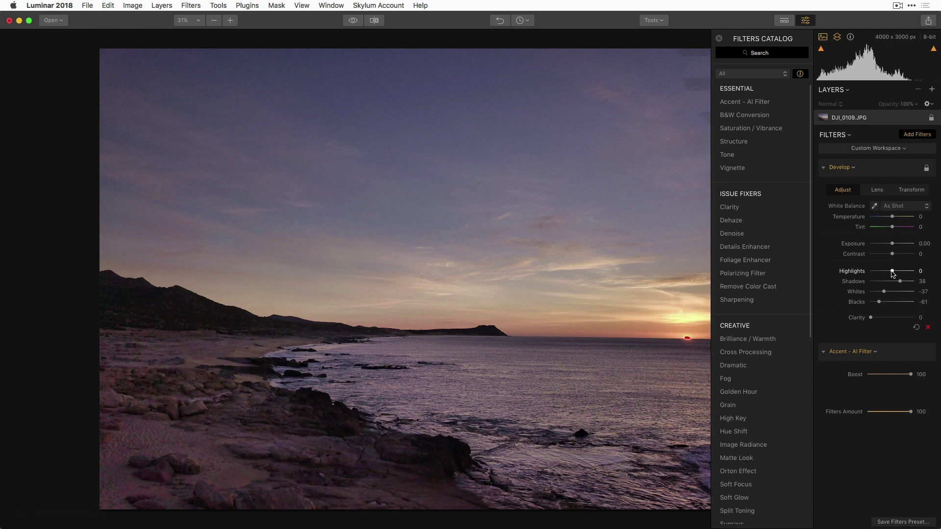
pyautogui.moveTo(892, 271); pyautogui.dragTo(871, 275)
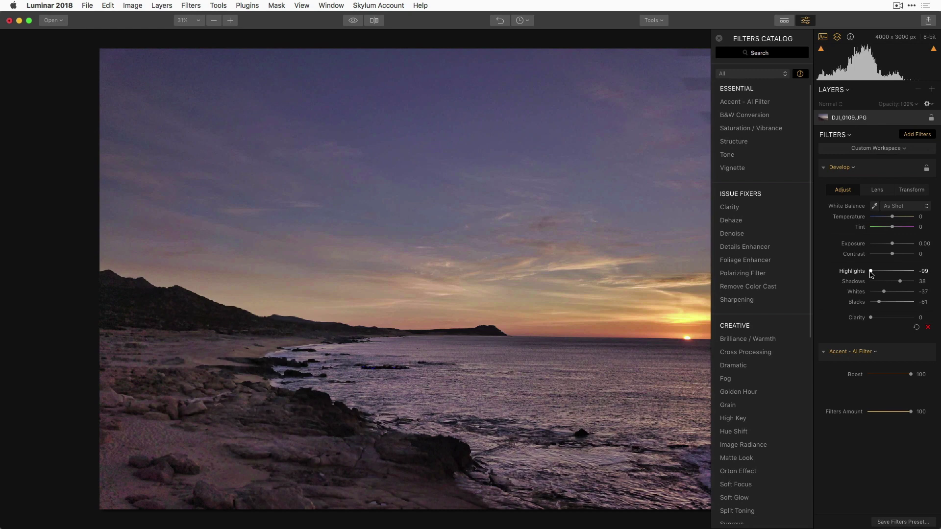
pyautogui.moveTo(870, 274); pyautogui.dragTo(875, 273)
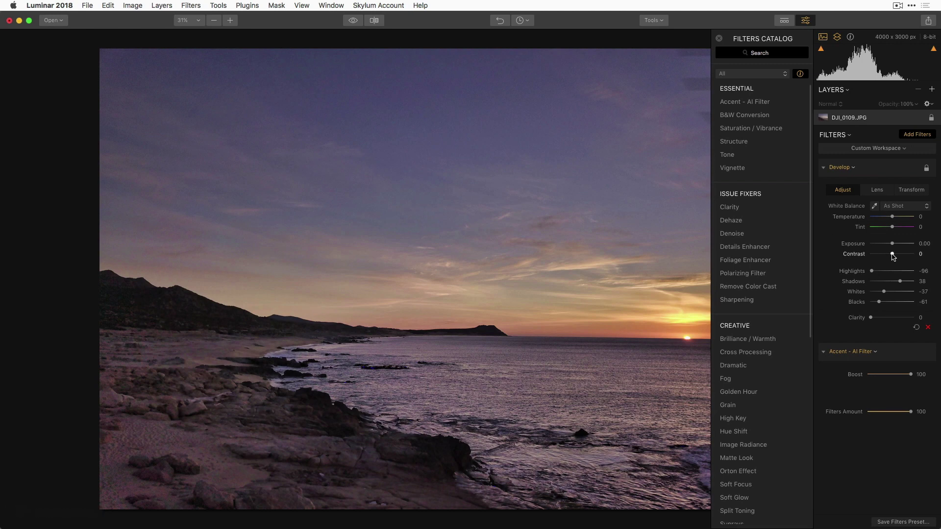
# - Try the Develop filter's Contrast at 34, -100 and 100, and settle on 28
pyautogui.moveTo(893, 256); pyautogui.dragTo(901, 255)
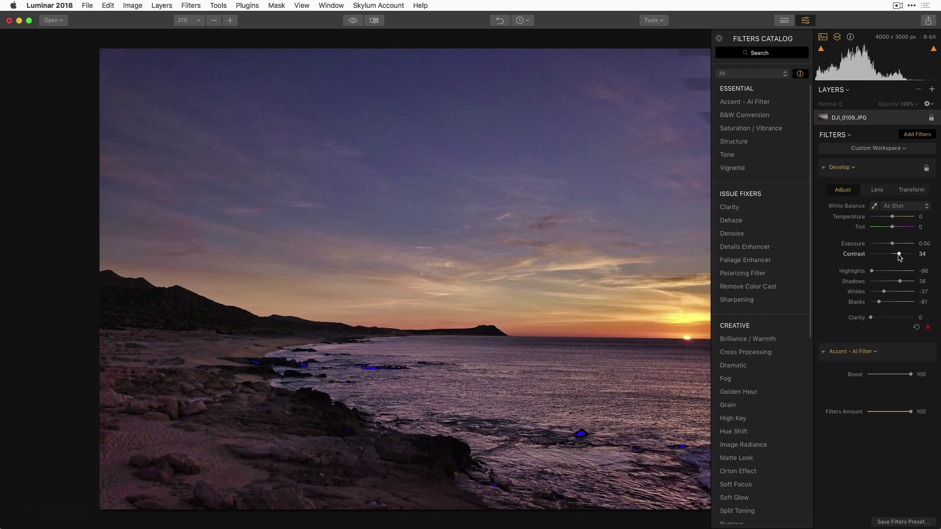
pyautogui.moveTo(900, 255); pyautogui.dragTo(849, 257)
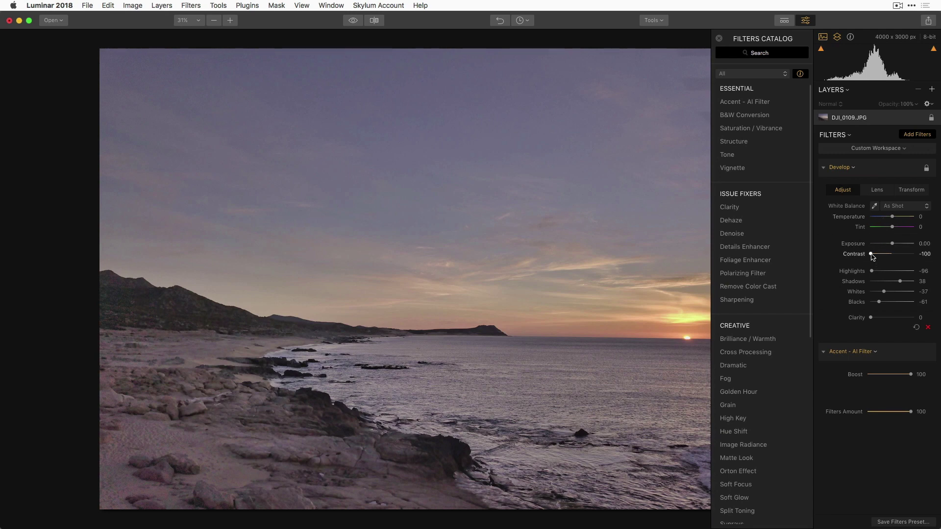
pyautogui.moveTo(872, 254); pyautogui.dragTo(928, 258)
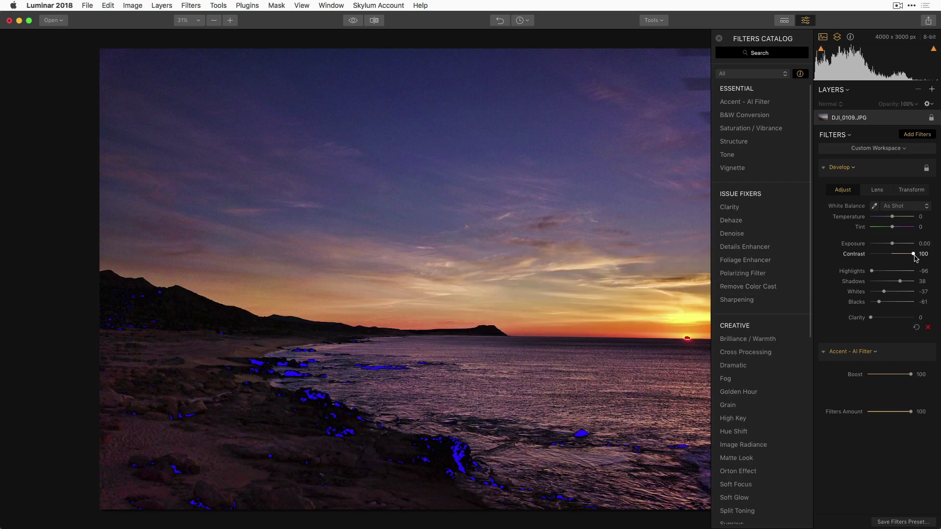
pyautogui.moveTo(913, 254); pyautogui.dragTo(900, 257)
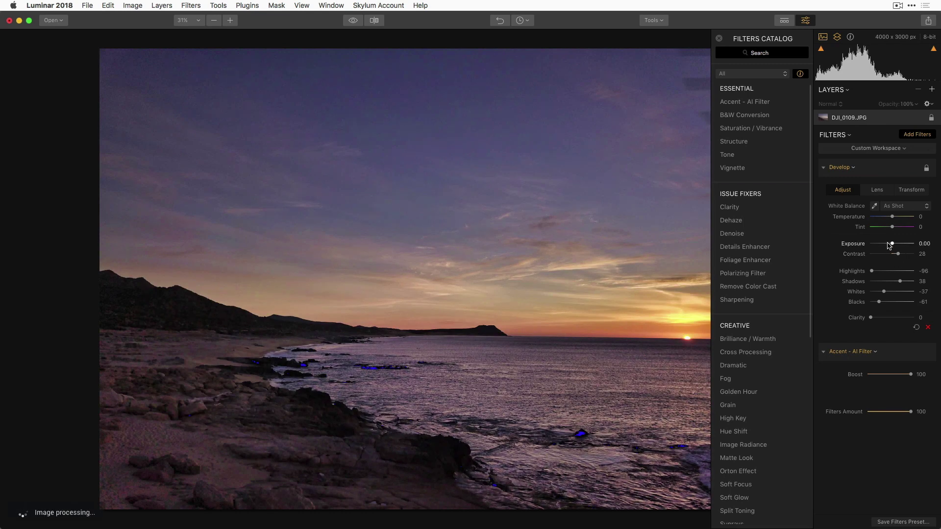
# - Review the edit history list from the latest Contrast change down to the Original state
pyautogui.click(521, 20)
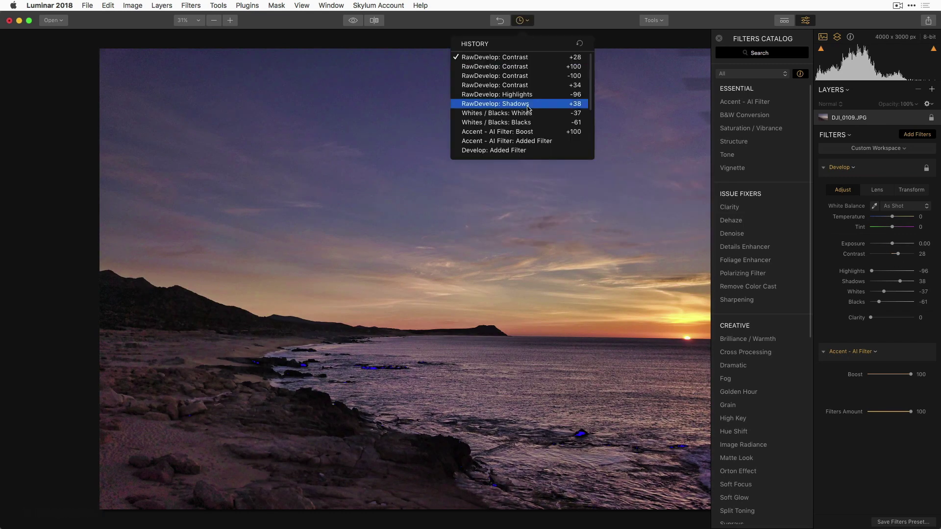
pyautogui.scroll(-5, 528, 108)
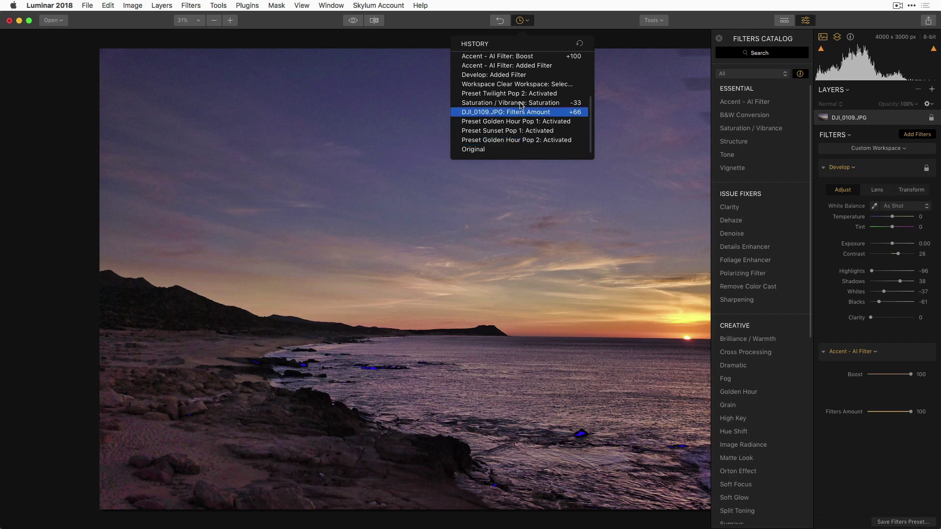
pyautogui.scroll(5, 514, 98)
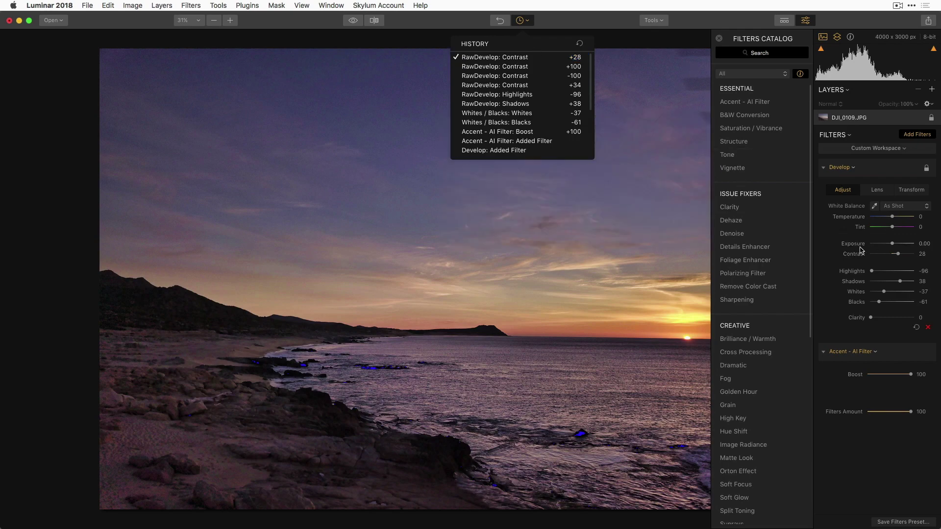
# - Set the Develop filter's Blacks to -38 and its Clarity to 40, and turn off the shadow and highlight clipping overlays
pyautogui.click(829, 261)
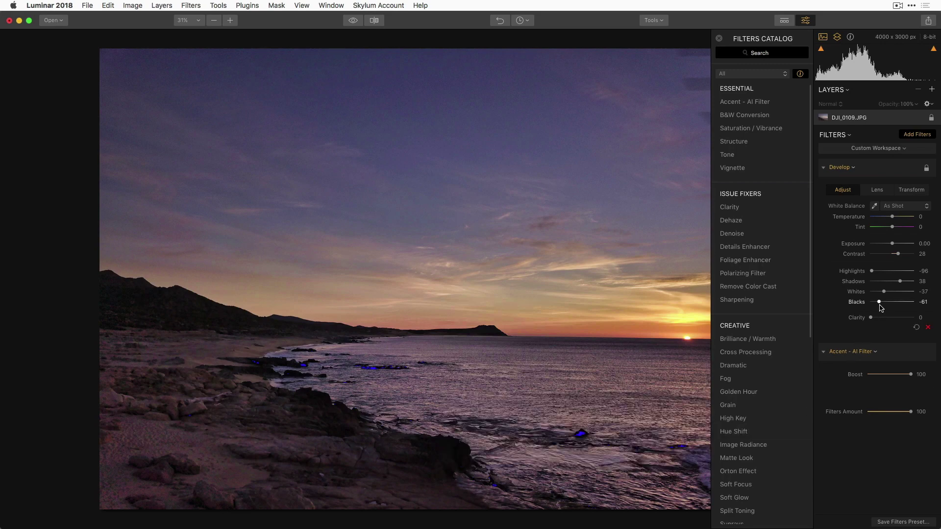
pyautogui.moveTo(879, 302); pyautogui.dragTo(884, 305)
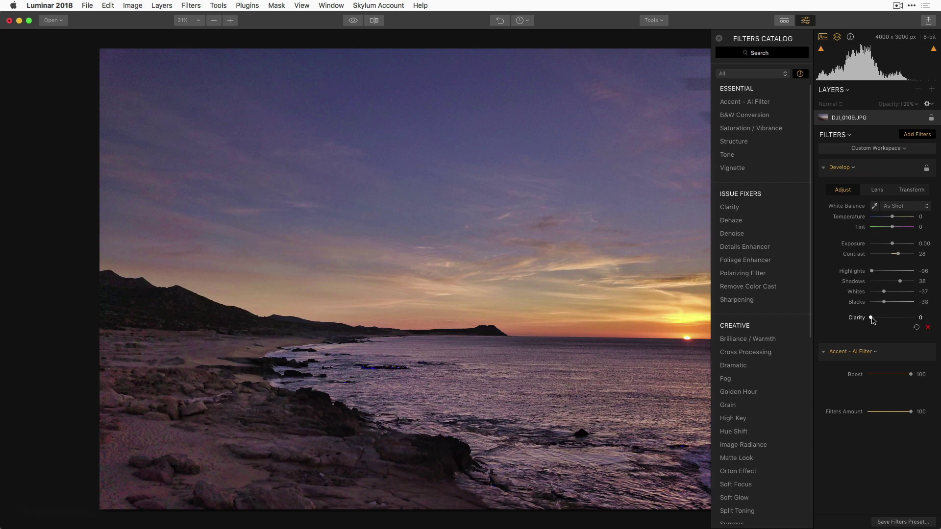
pyautogui.moveTo(871, 318); pyautogui.dragTo(887, 318)
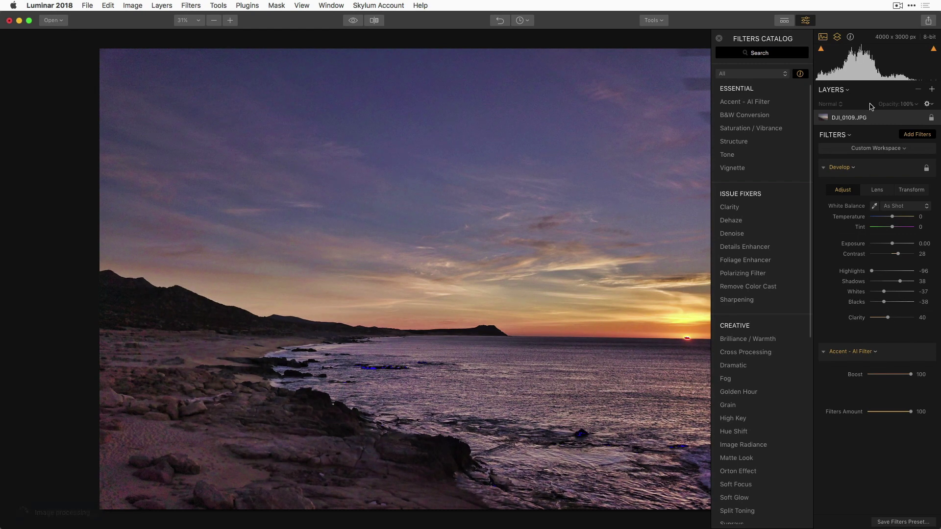
pyautogui.click(821, 49)
pyautogui.click(933, 49)
# - Add the Polarizing Filter with an Amount of 51 and compare the photo with the filter off and on
pyautogui.moveTo(749, 279)
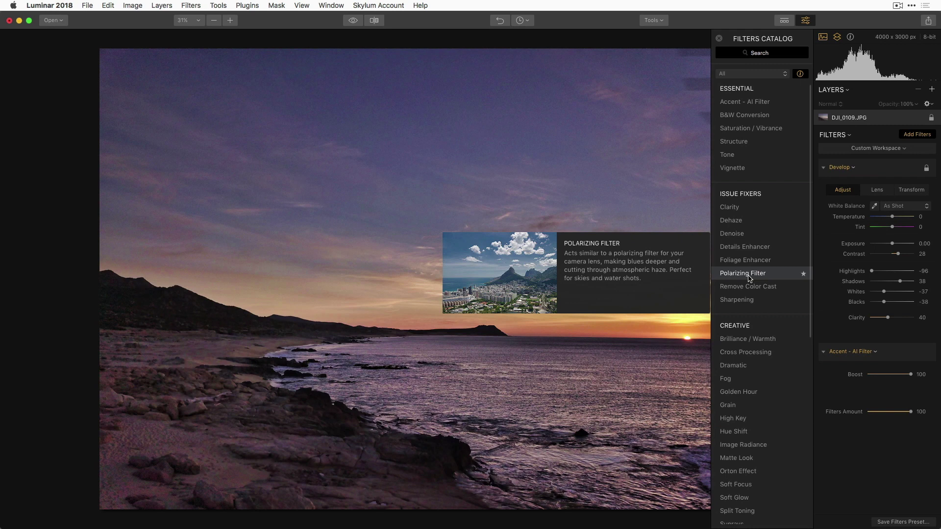
pyautogui.click(748, 276)
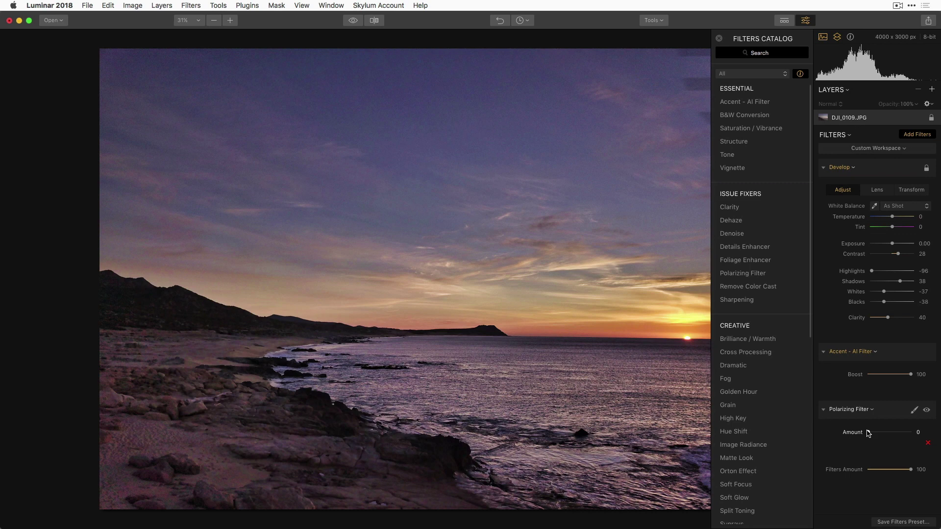
pyautogui.moveTo(868, 433); pyautogui.dragTo(894, 436)
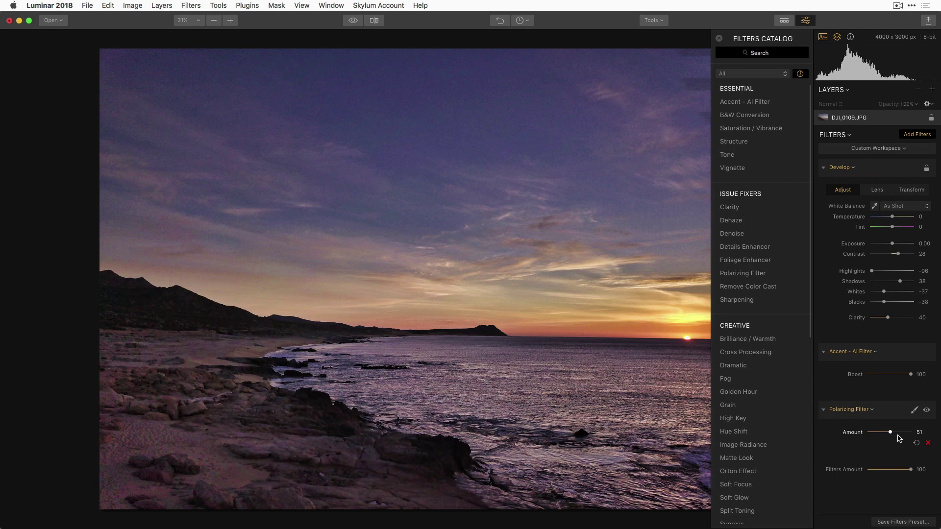
pyautogui.click(926, 411)
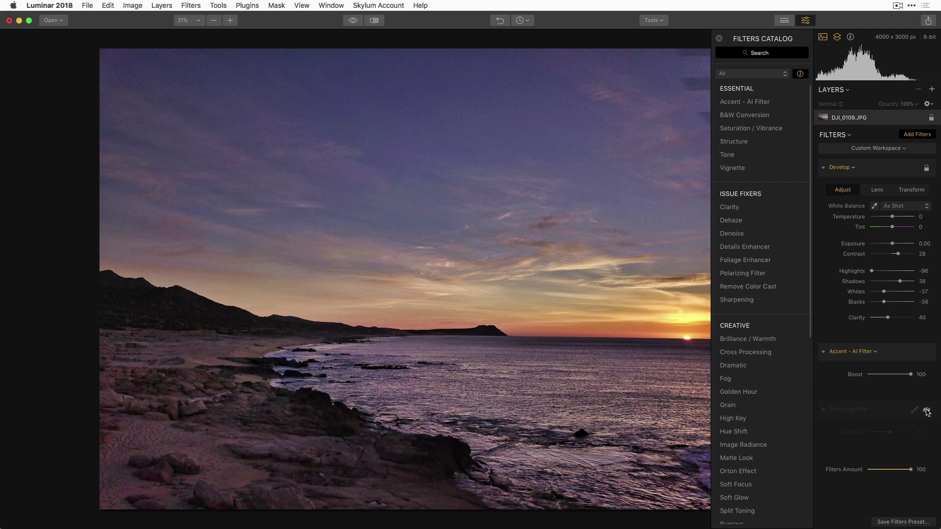
pyautogui.click(927, 411)
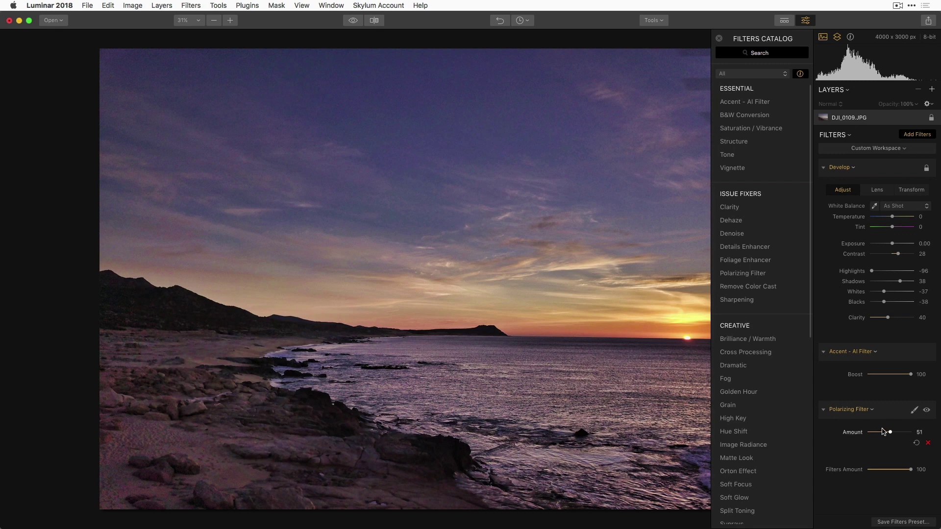
# - Add the Saturation / Vibrance filter, try its Saturation at 99, and reset it to 0
pyautogui.moveTo(731, 129)
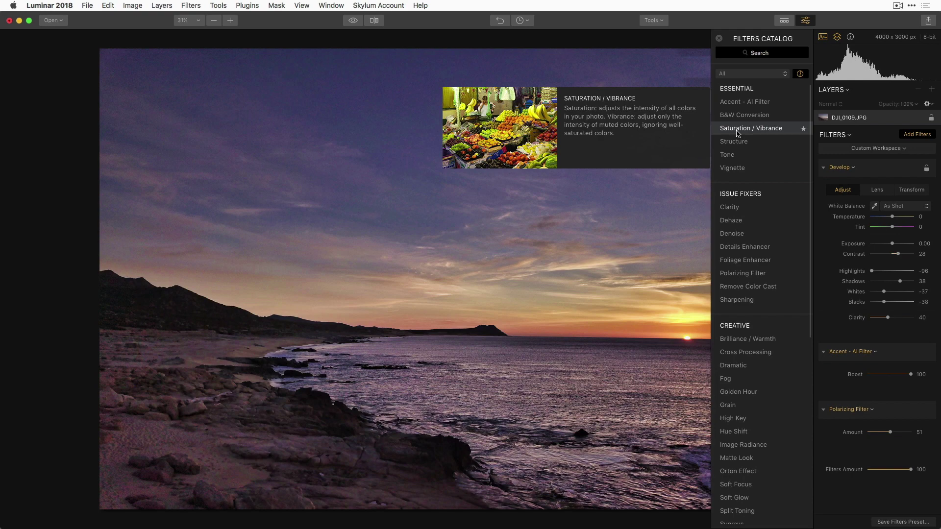
pyautogui.click(738, 130)
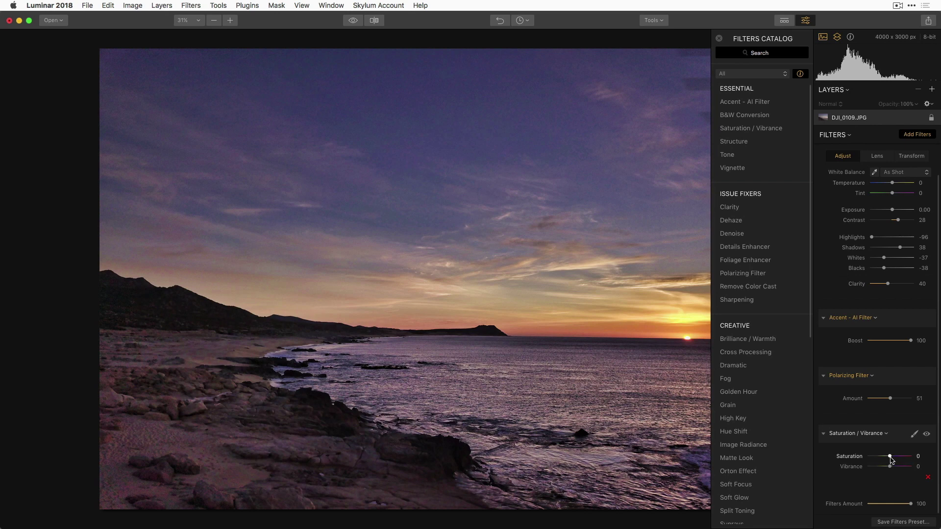
pyautogui.moveTo(891, 460); pyautogui.dragTo(908, 447)
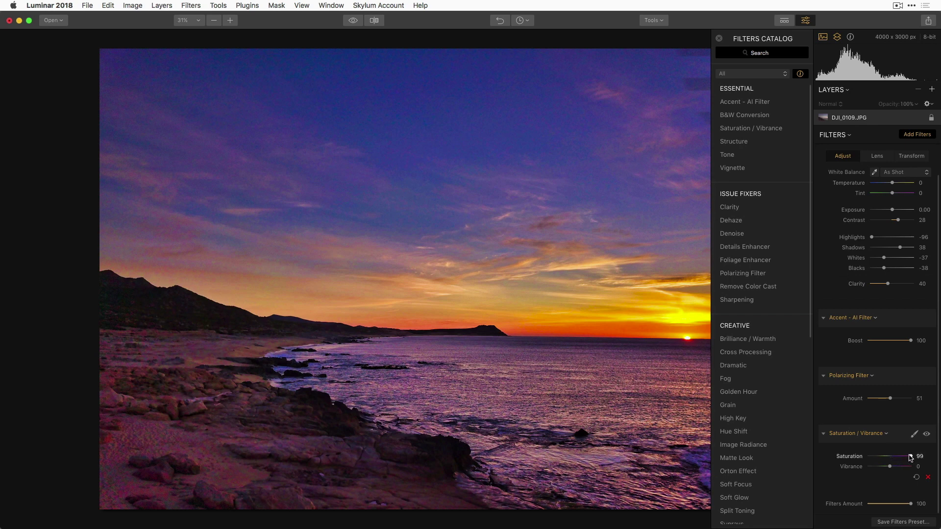
pyautogui.doubleClick(910, 457)
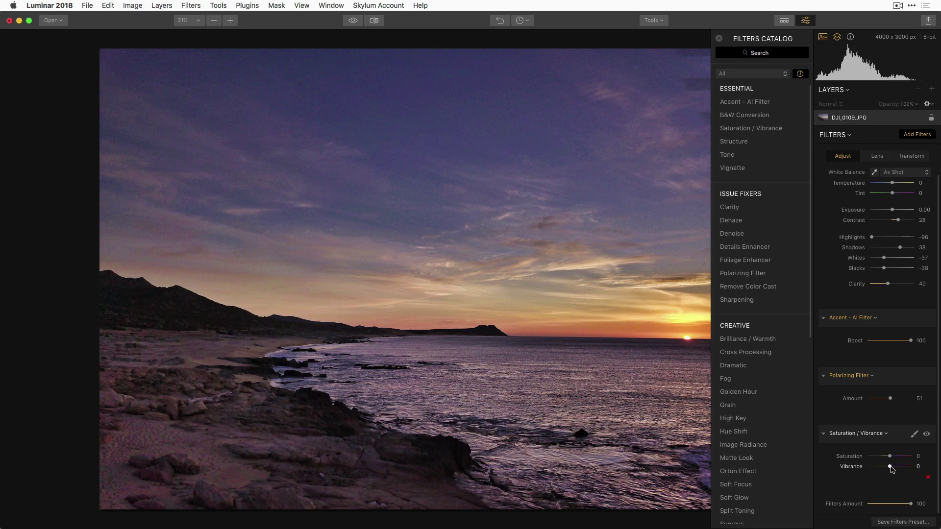
# - Set Saturation to -23, compare the Saturation / Vibrance filter off and on, and settle on a Vibrance of 67
pyautogui.moveTo(890, 468); pyautogui.dragTo(903, 464)
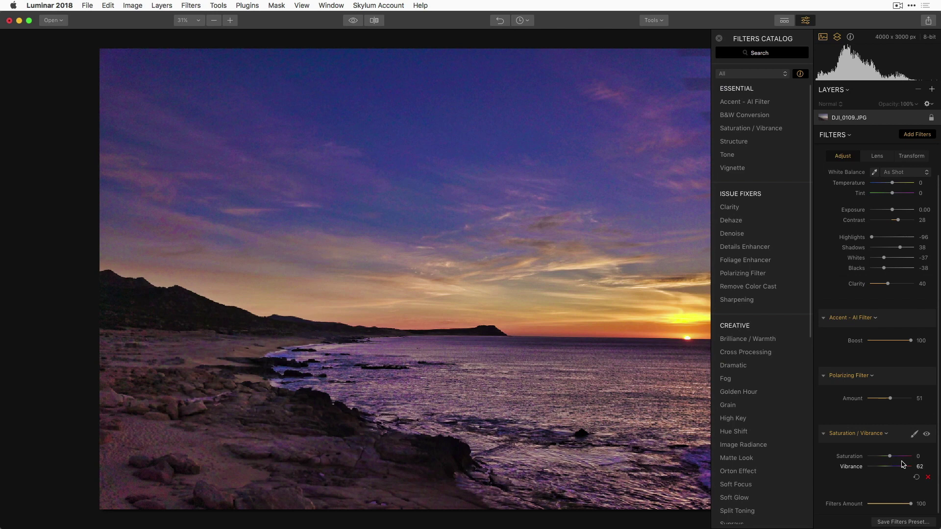
pyautogui.moveTo(903, 464); pyautogui.dragTo(901, 466)
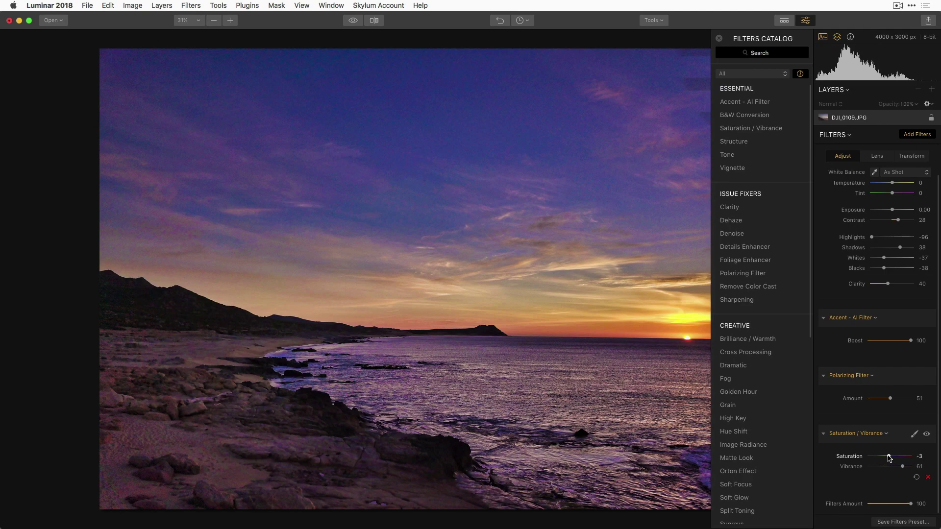
pyautogui.moveTo(889, 458); pyautogui.dragTo(884, 459)
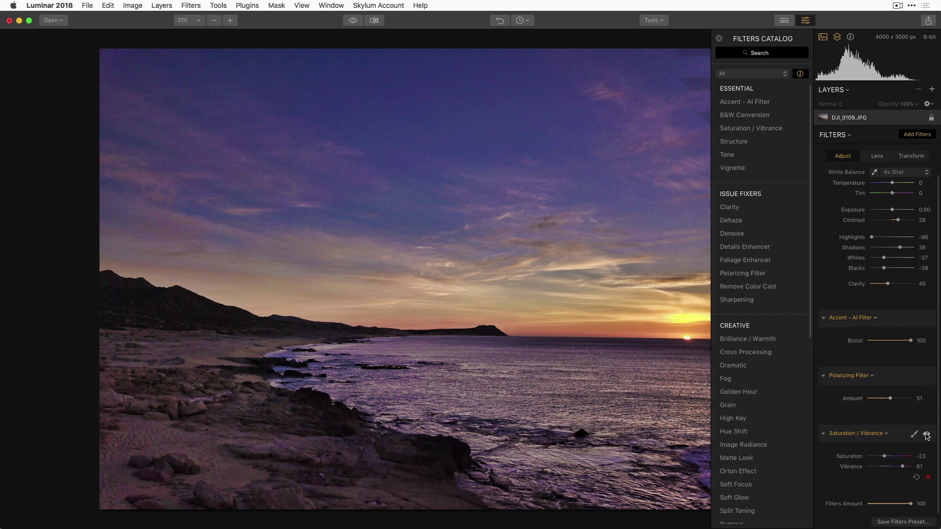
pyautogui.click(926, 434)
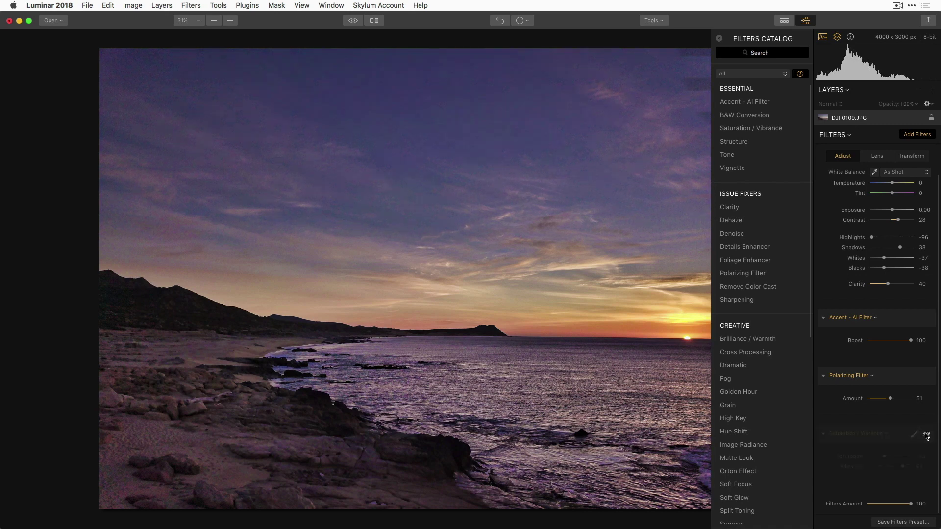
pyautogui.click(926, 435)
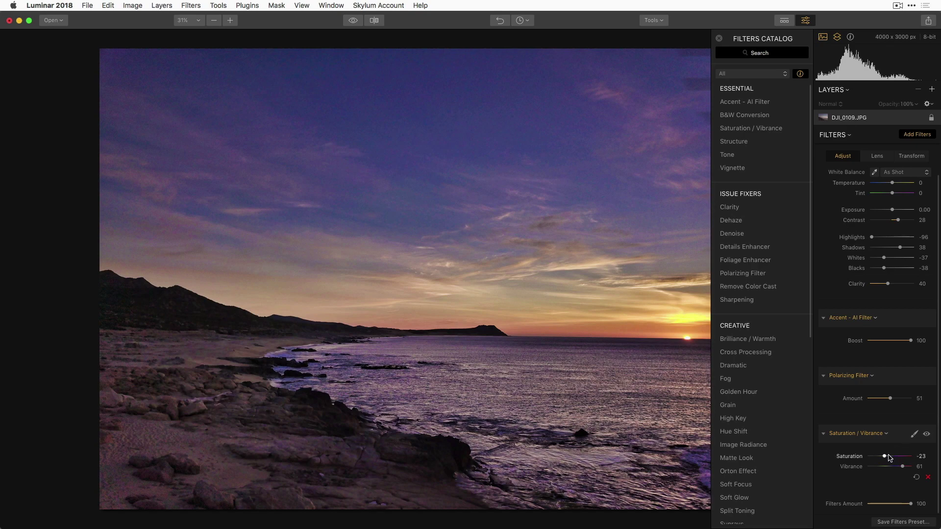
pyautogui.moveTo(899, 466); pyautogui.dragTo(904, 467)
# - Add the Golden Hour filter with an Amount of 49 and compare the photo before and after in a split view
pyautogui.moveTo(751, 396)
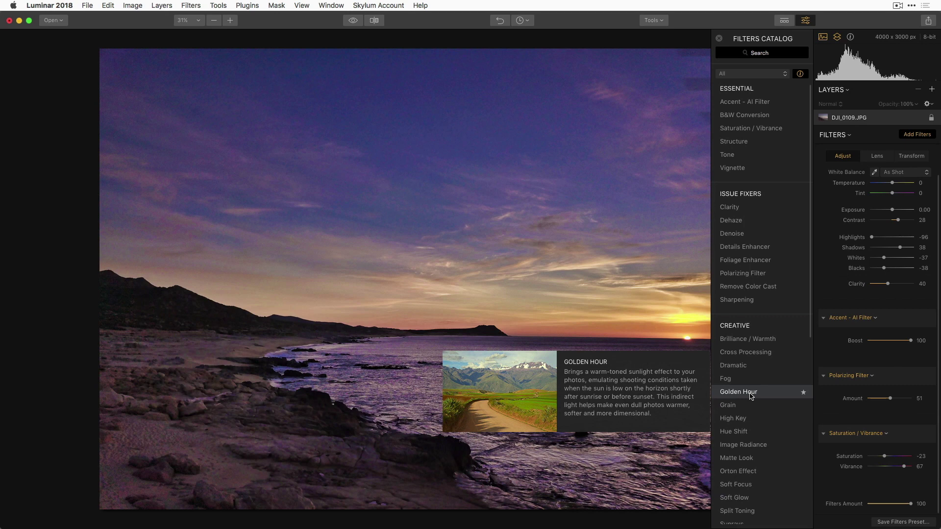
pyautogui.click(751, 396)
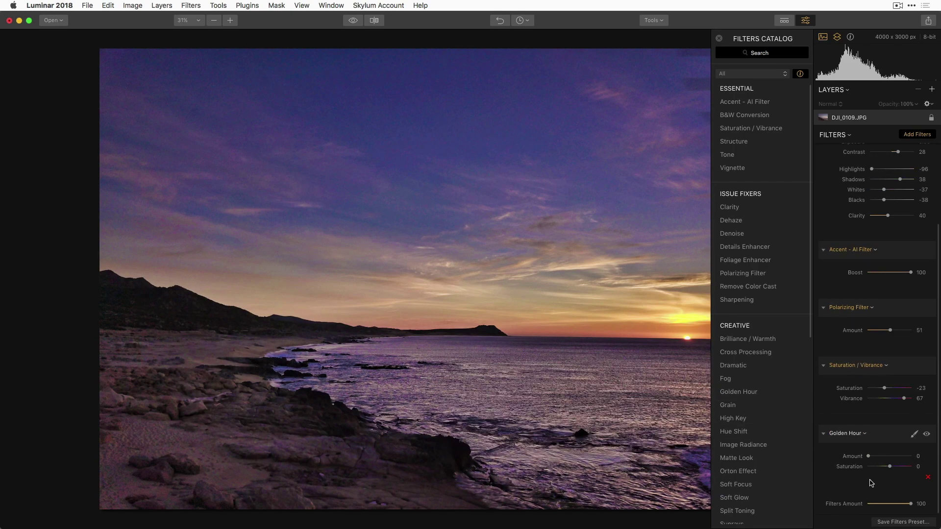
pyautogui.moveTo(868, 458); pyautogui.dragTo(891, 452)
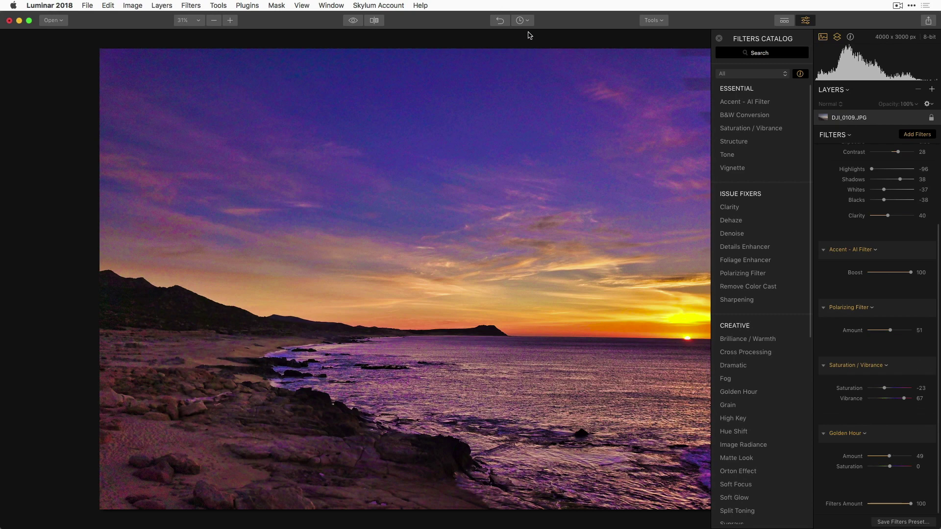
pyautogui.click(375, 21)
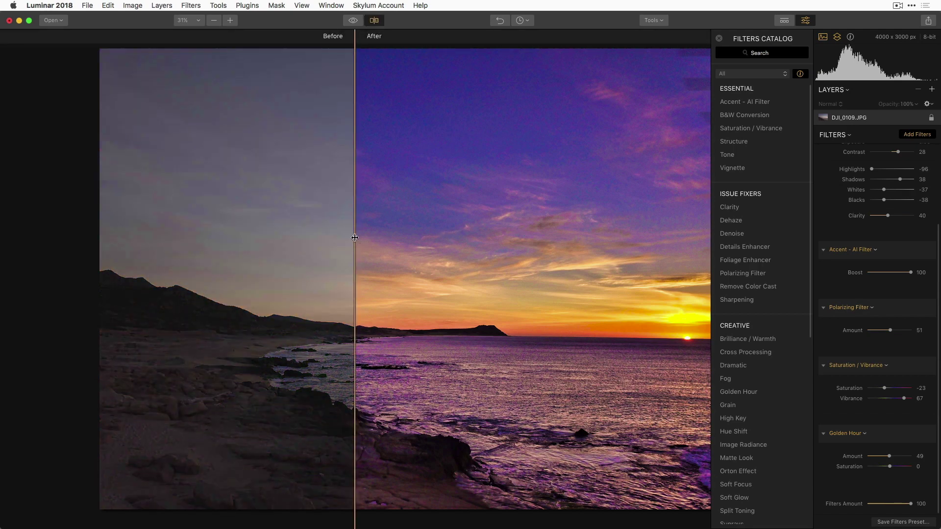
pyautogui.moveTo(353, 243); pyautogui.dragTo(96, 156)
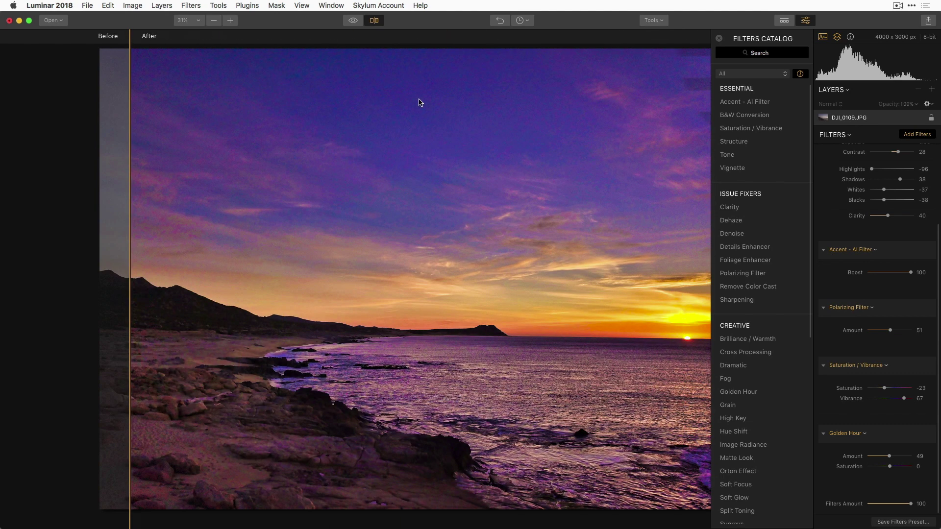
pyautogui.click(374, 22)
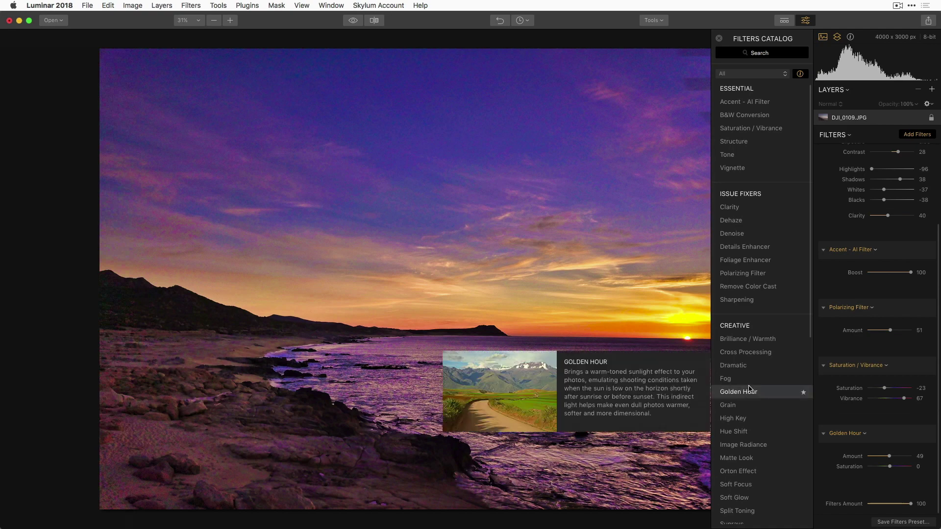
# - Add the Split Color Warmth filter from the Professional category with Warm at 14 and Cool at -22
pyautogui.moveTo(774, 387)
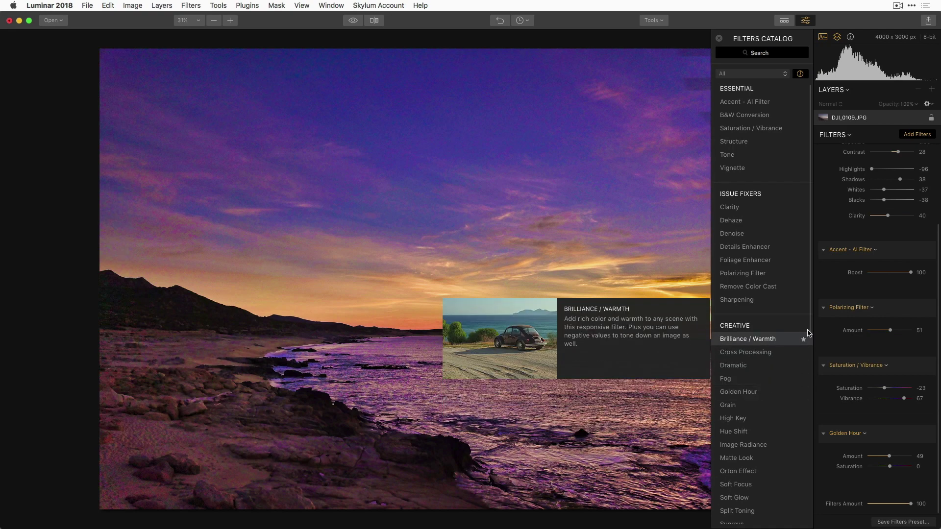
pyautogui.moveTo(811, 334); pyautogui.dragTo(806, 523)
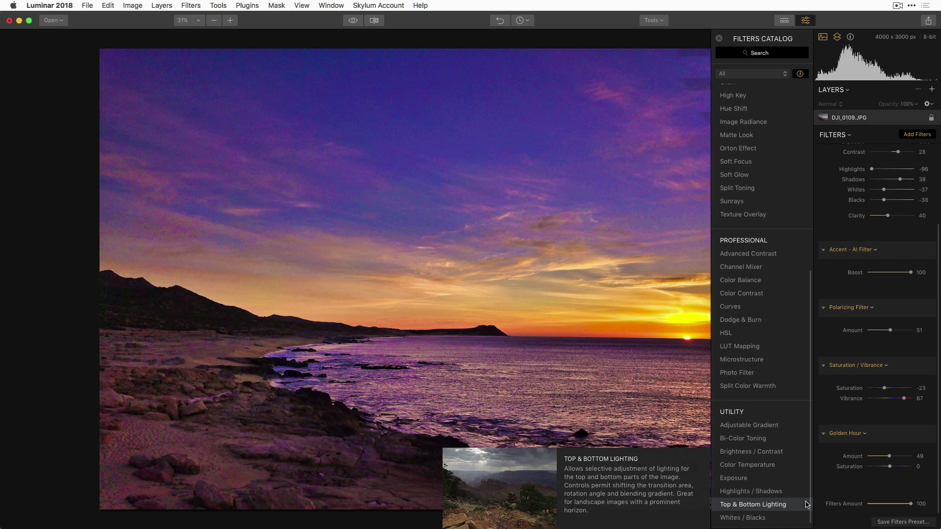
pyautogui.click(773, 387)
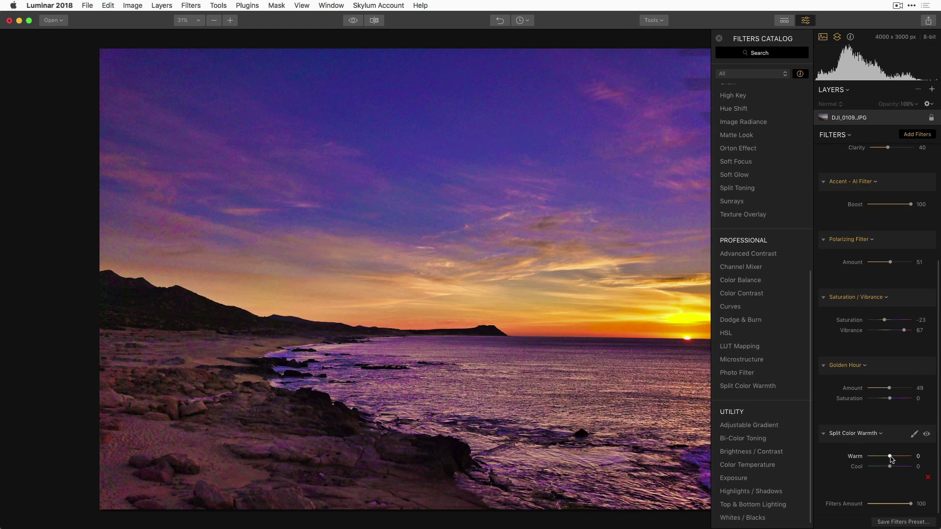
pyautogui.moveTo(891, 459); pyautogui.dragTo(887, 468)
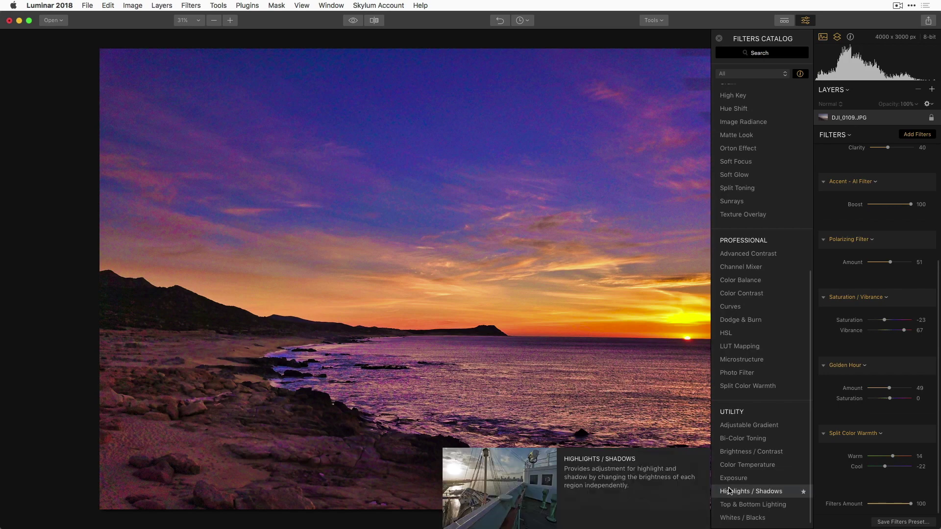
# - Compare the photo with the Saturation / Vibrance filter off and on, and likewise with the Golden Hour filter
pyautogui.moveTo(767, 265)
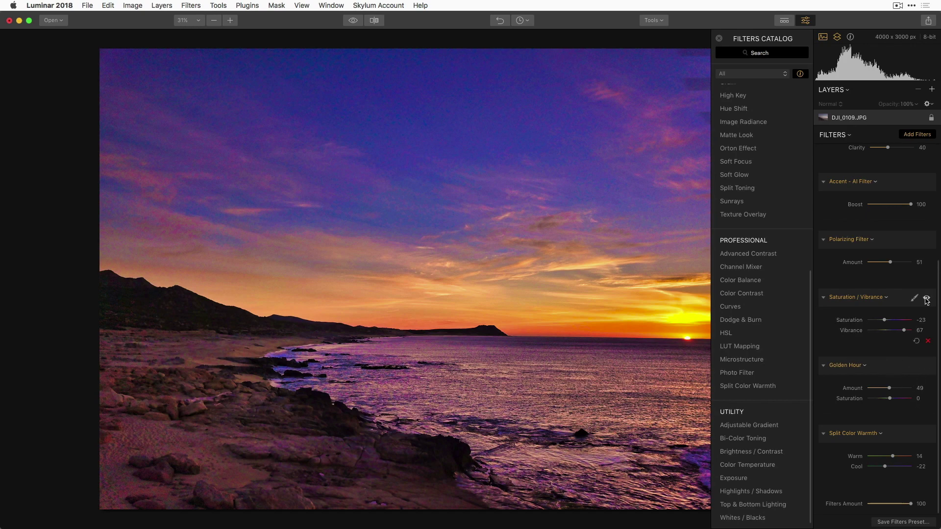
pyautogui.click(926, 298)
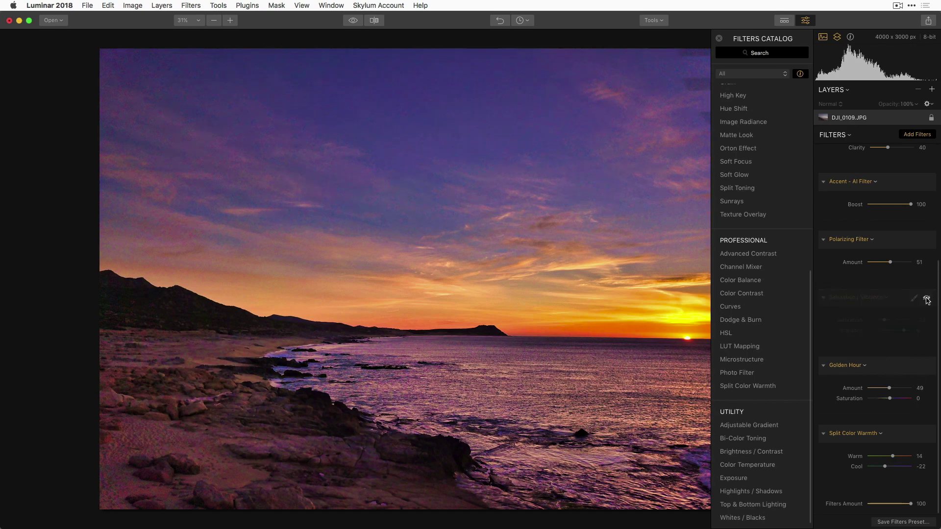
pyautogui.click(926, 300)
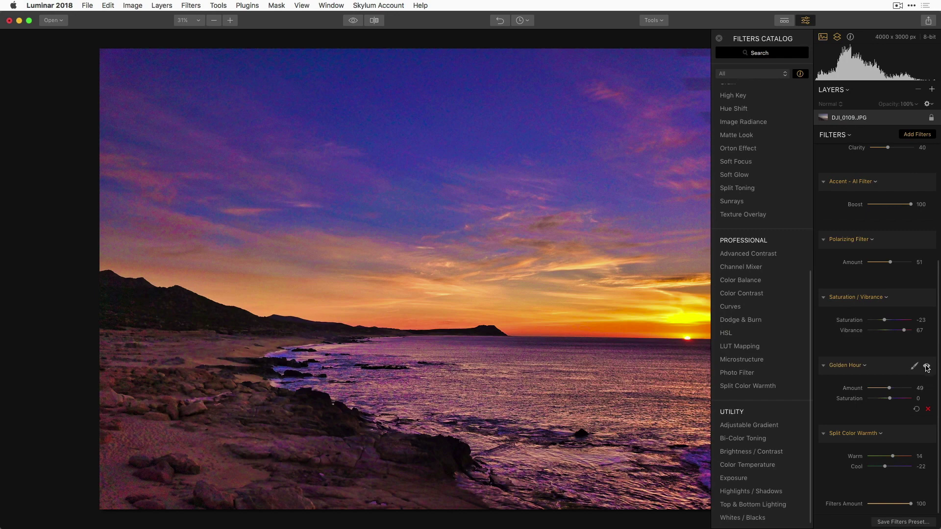
pyautogui.click(926, 367)
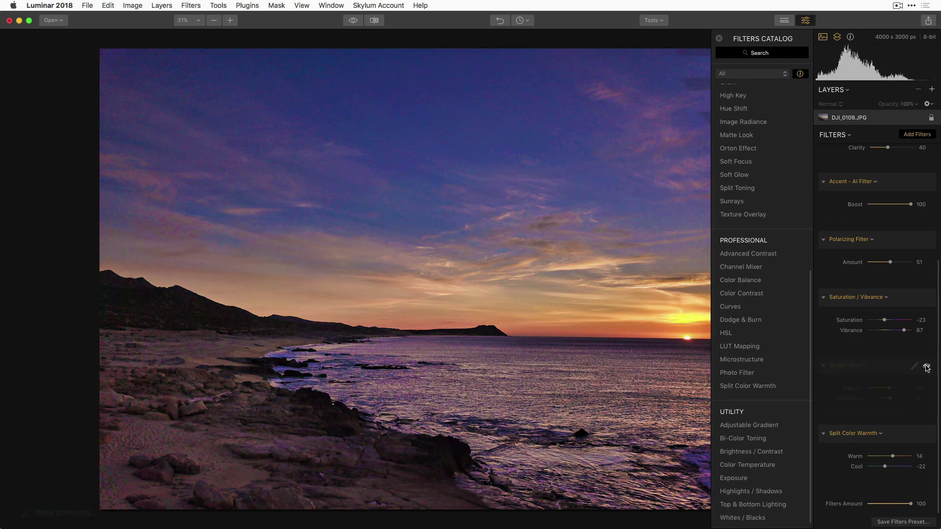
pyautogui.click(927, 367)
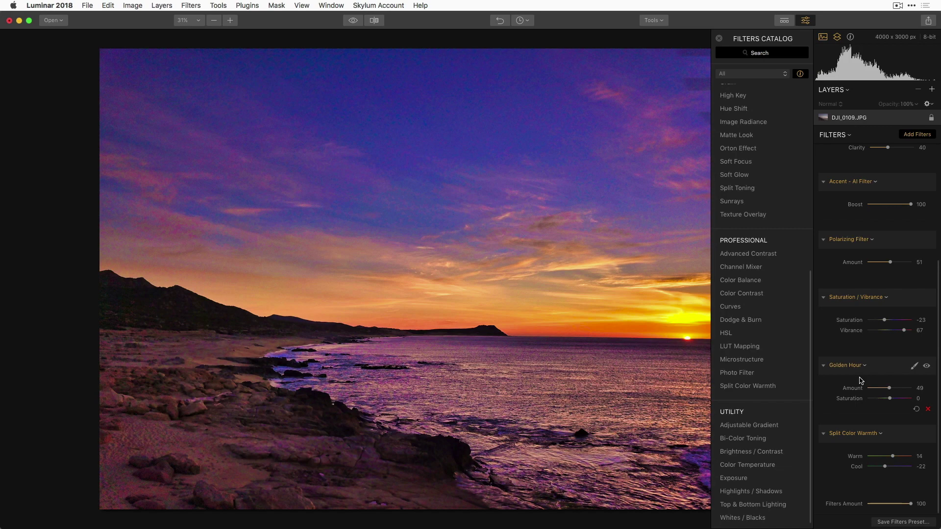
# - Start a brush mask on the Golden Hour filter
pyautogui.click(915, 369)
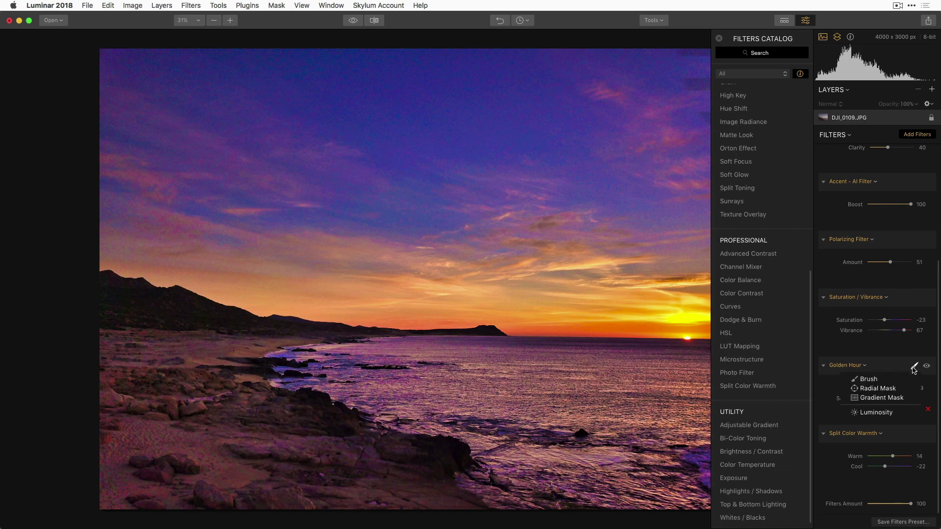
pyautogui.click(884, 383)
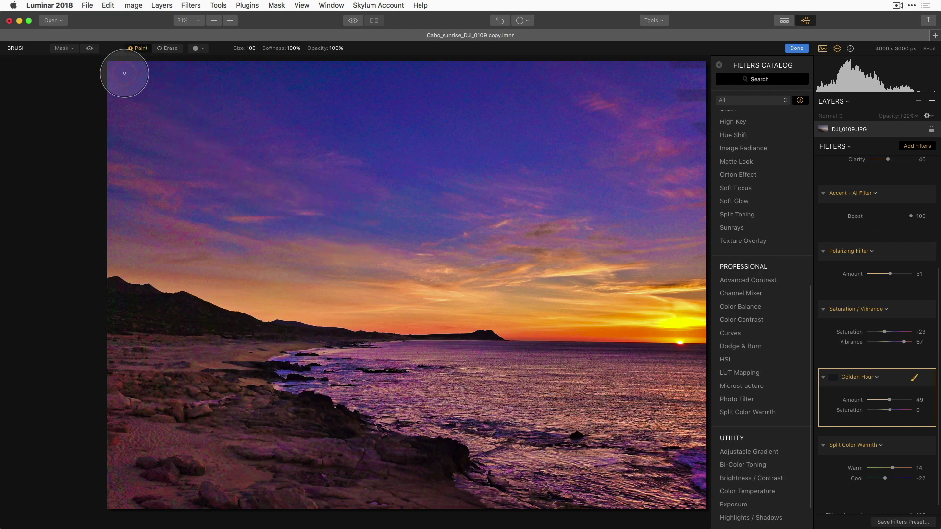
pyautogui.moveTo(126, 73)
pyautogui.mouseDown()
pyautogui.moveTo(221, 84)
pyautogui.moveTo(149, 99)
pyautogui.moveTo(138, 112)
pyautogui.moveTo(250, 117)
pyautogui.moveTo(151, 125)
pyautogui.moveTo(180, 143)
pyautogui.moveTo(322, 175)
pyautogui.moveTo(116, 188)
pyautogui.moveTo(255, 238)
pyautogui.moveTo(179, 258)
pyautogui.moveTo(267, 268)
pyautogui.moveTo(200, 268)
pyautogui.moveTo(243, 268)
pyautogui.mouseUp()
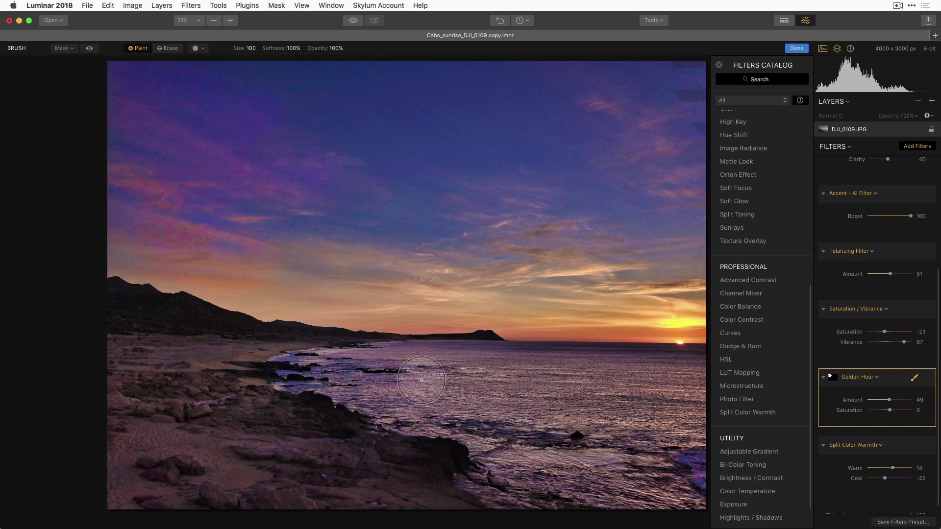
pyautogui.click(521, 20)
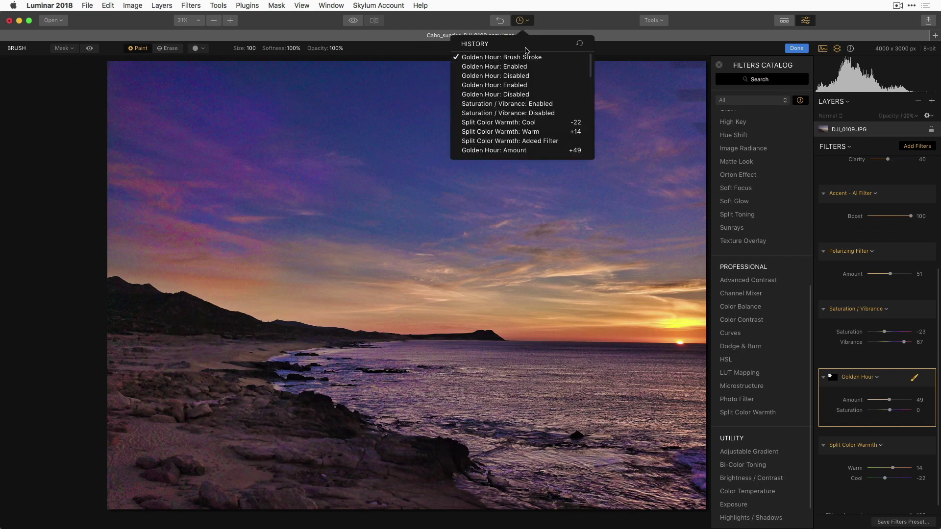
pyautogui.click(529, 67)
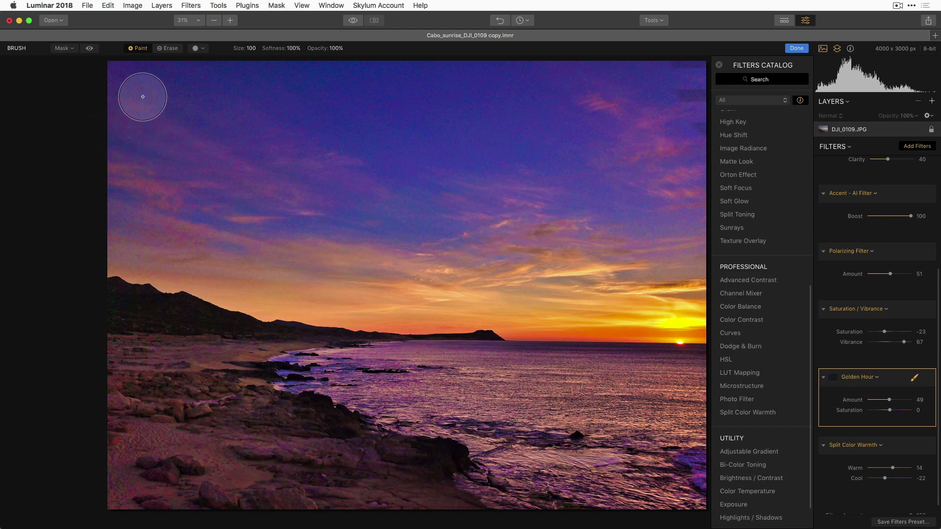
# - Enlarge the brush to size 220 and paint the Golden Hour effect over the whole sky down to the horizon
pyautogui.press(']')
pyautogui.press(']')
pyautogui.press(']')
pyautogui.press(']')
pyautogui.press(']')
pyautogui.press(']')
pyautogui.press(']')
pyautogui.press(']')
pyautogui.press(']')
pyautogui.press(']')
pyautogui.press(']')
pyautogui.press(']')
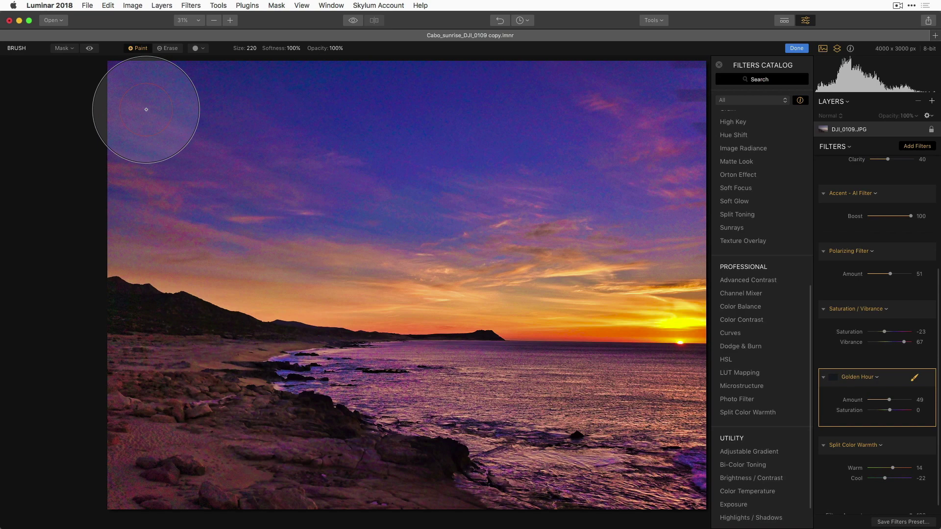
pyautogui.click(134, 96)
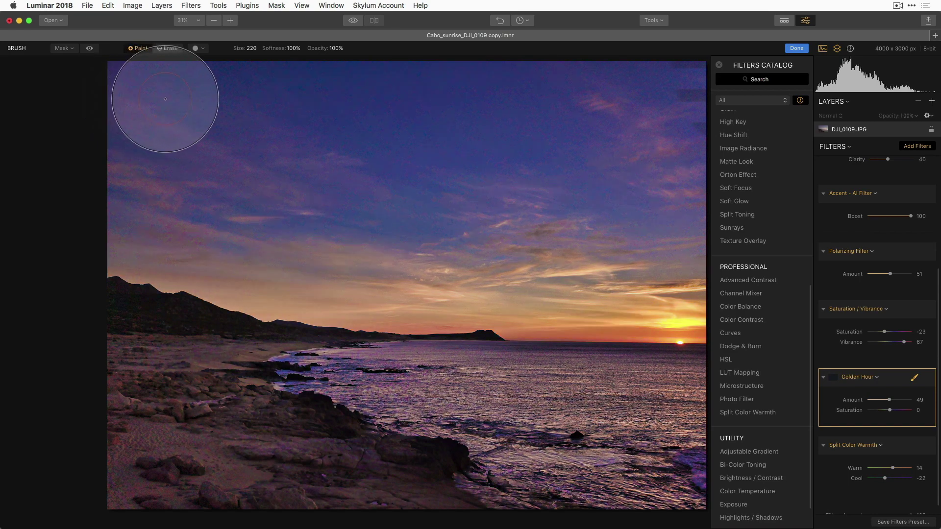
pyautogui.moveTo(165, 98)
pyautogui.mouseDown()
pyautogui.moveTo(671, 103)
pyautogui.moveTo(678, 114)
pyautogui.moveTo(576, 148)
pyautogui.moveTo(348, 169)
pyautogui.moveTo(146, 159)
pyautogui.moveTo(671, 234)
pyautogui.moveTo(621, 266)
pyautogui.moveTo(459, 298)
pyautogui.moveTo(630, 282)
pyautogui.moveTo(685, 289)
pyautogui.moveTo(550, 299)
pyautogui.mouseUp()
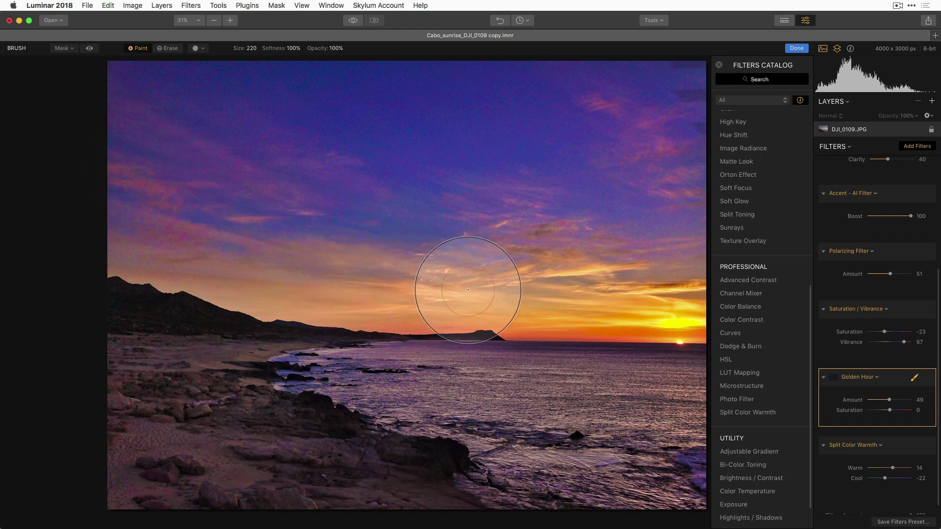
pyautogui.moveTo(468, 289)
pyautogui.mouseDown()
pyautogui.moveTo(210, 84)
pyautogui.moveTo(147, 63)
pyautogui.mouseUp()
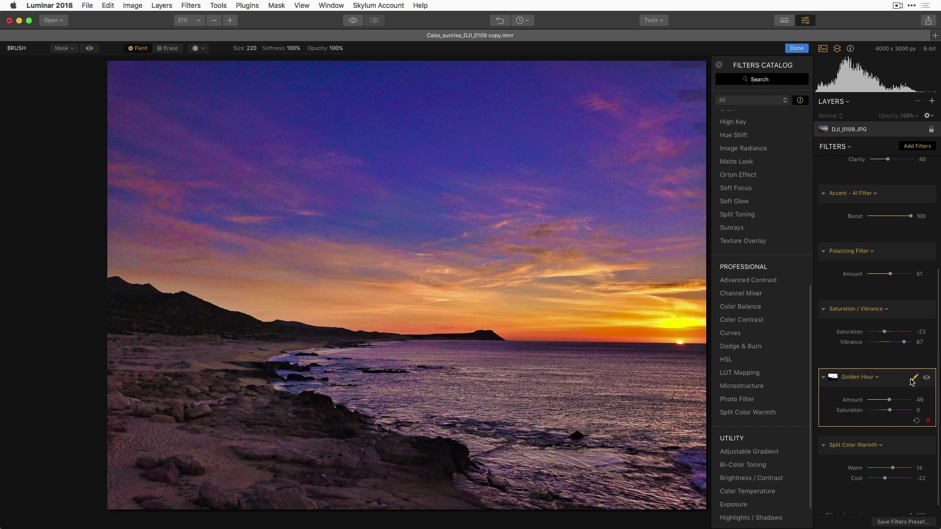
# - Fill the mask gap above the hills with the overlay shown, finish the mask, and compare the Golden Hour filter off and on
pyautogui.click(90, 50)
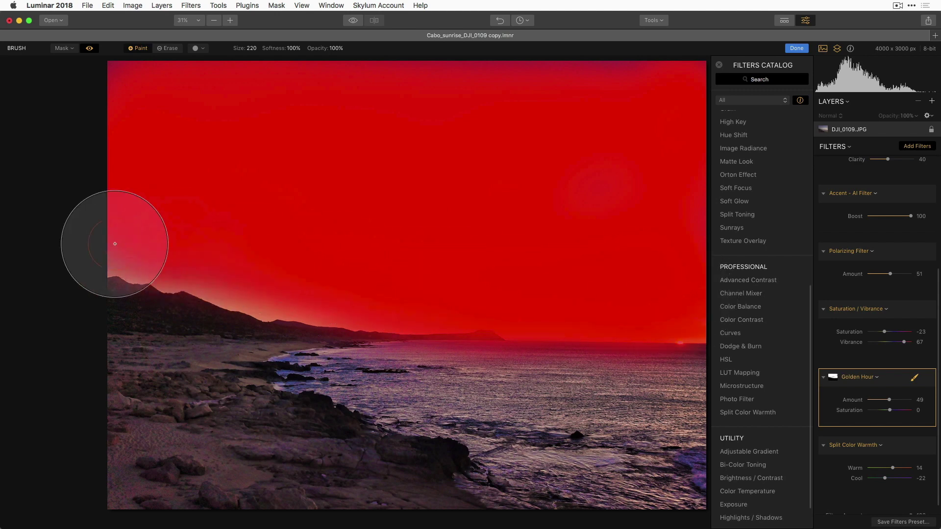
pyautogui.moveTo(116, 241); pyautogui.dragTo(263, 294)
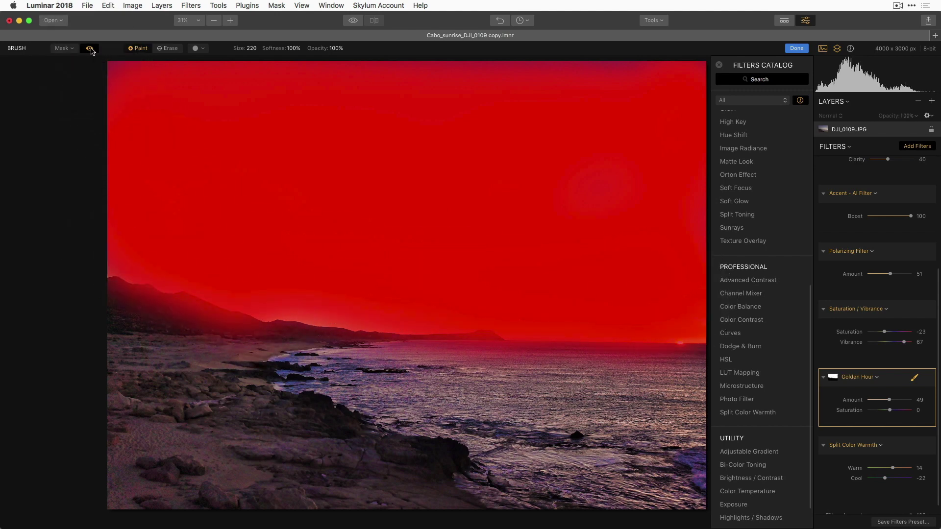
pyautogui.click(90, 48)
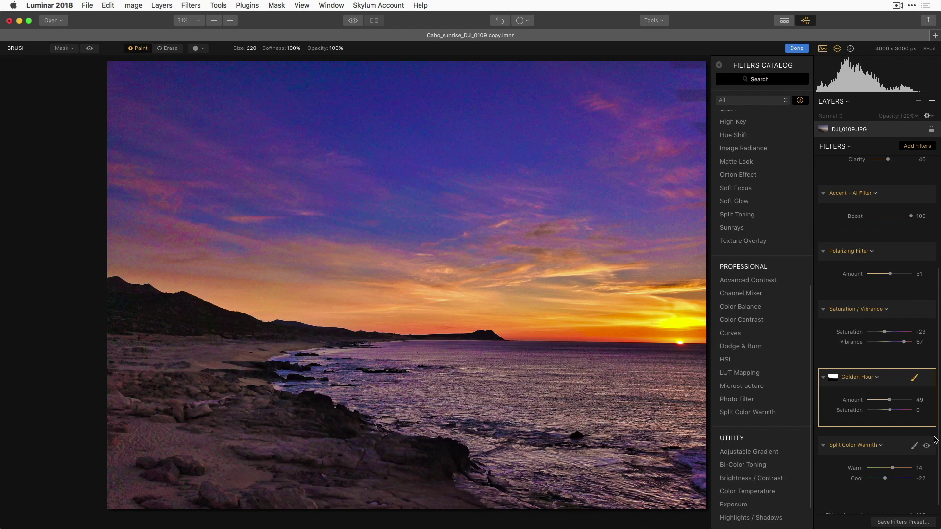
pyautogui.click(915, 378)
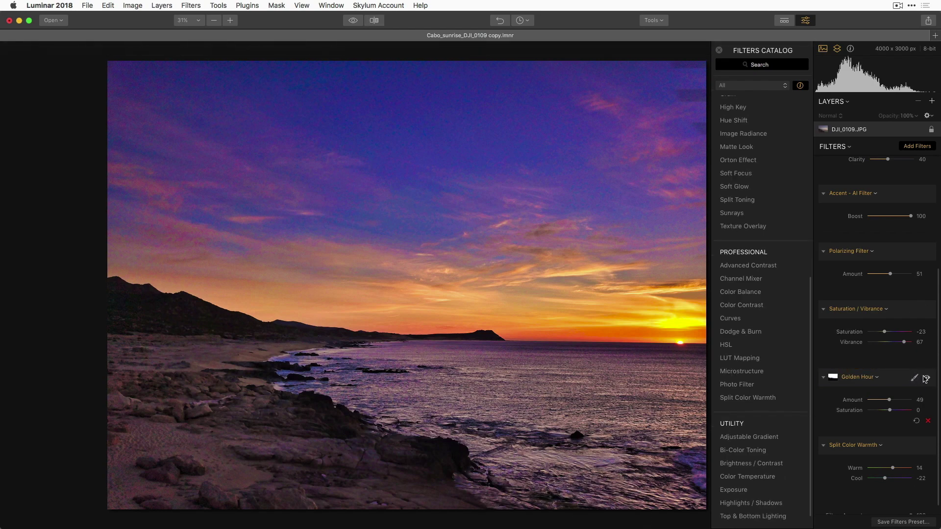
pyautogui.click(927, 378)
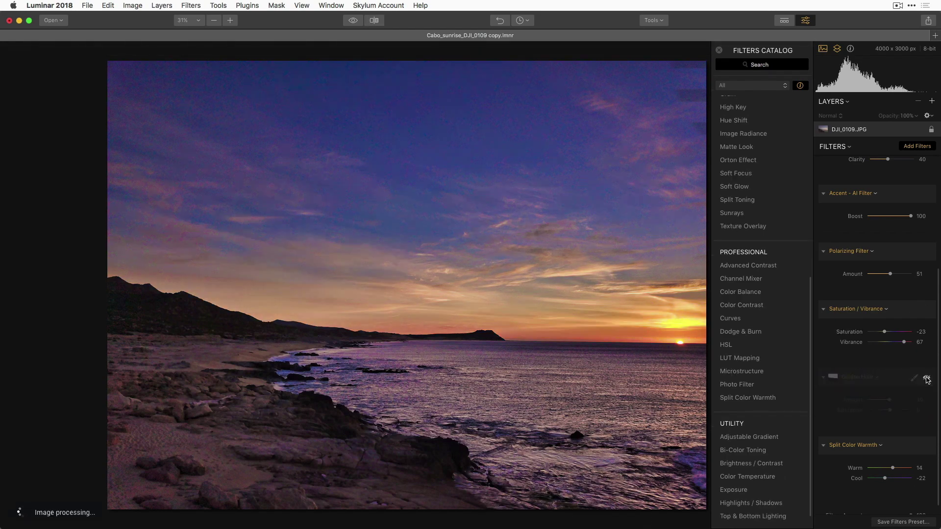
pyautogui.click(926, 378)
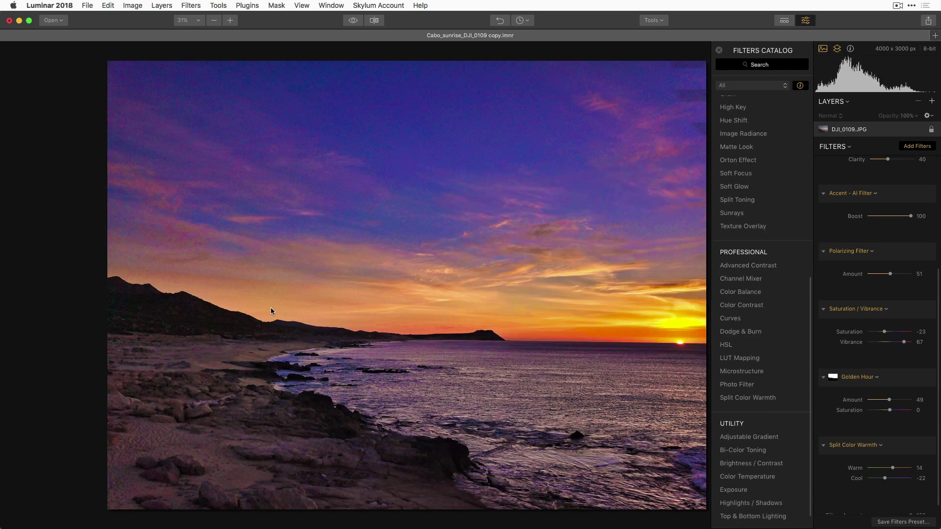
# - Add the Denoise filter from the Issue Fixers category with Luminosity at 72 and Color at 58
pyautogui.moveTo(723, 329)
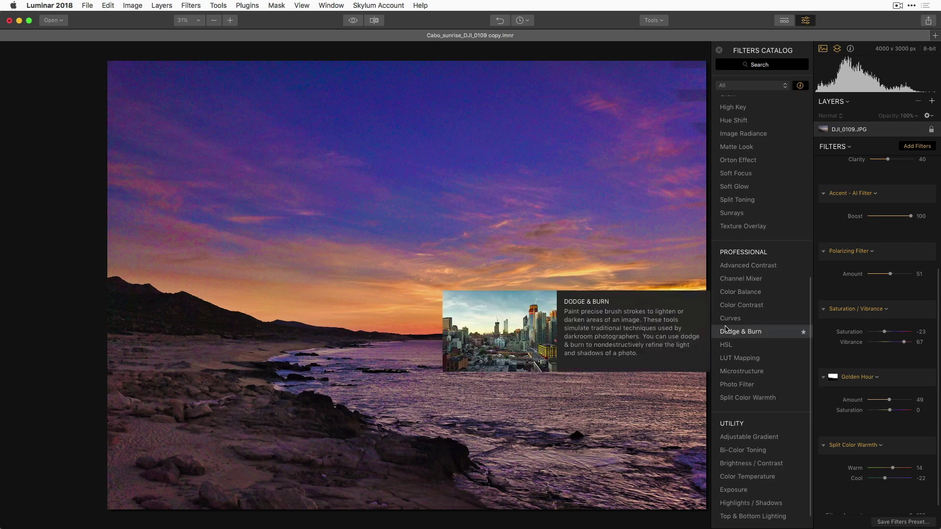
pyautogui.moveTo(754, 302)
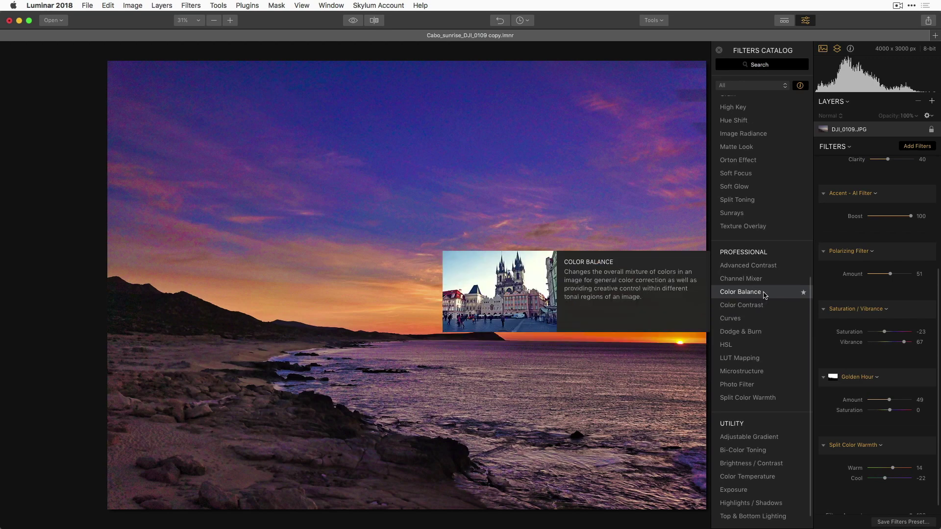
pyautogui.scroll(5, 760, 147)
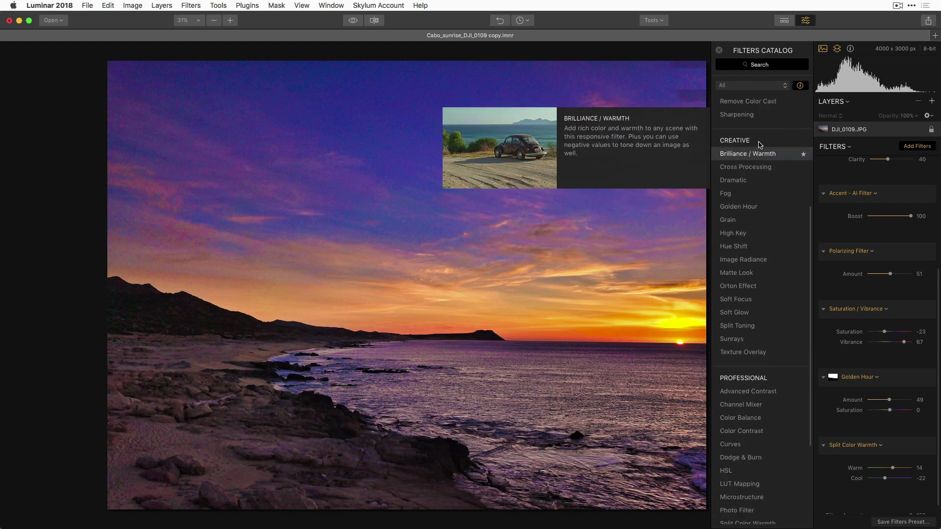
pyautogui.scroll(6, 759, 145)
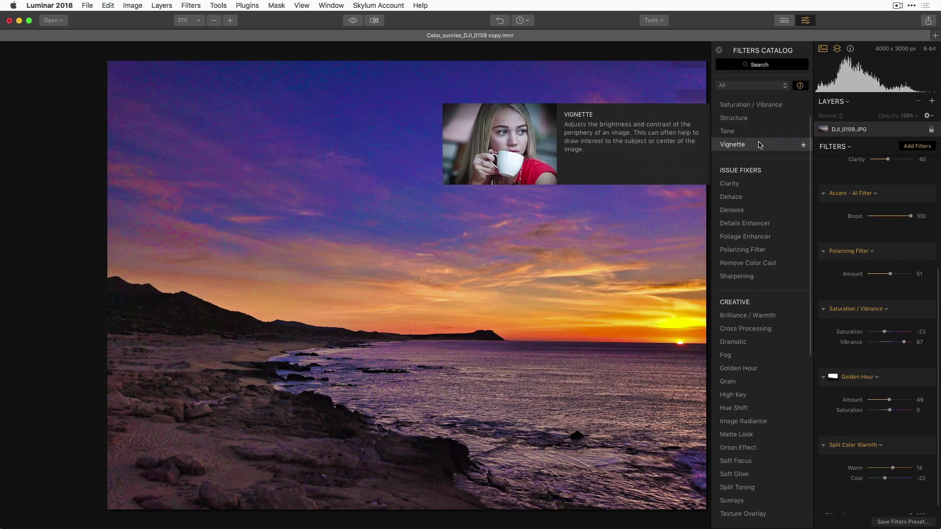
pyautogui.click(758, 211)
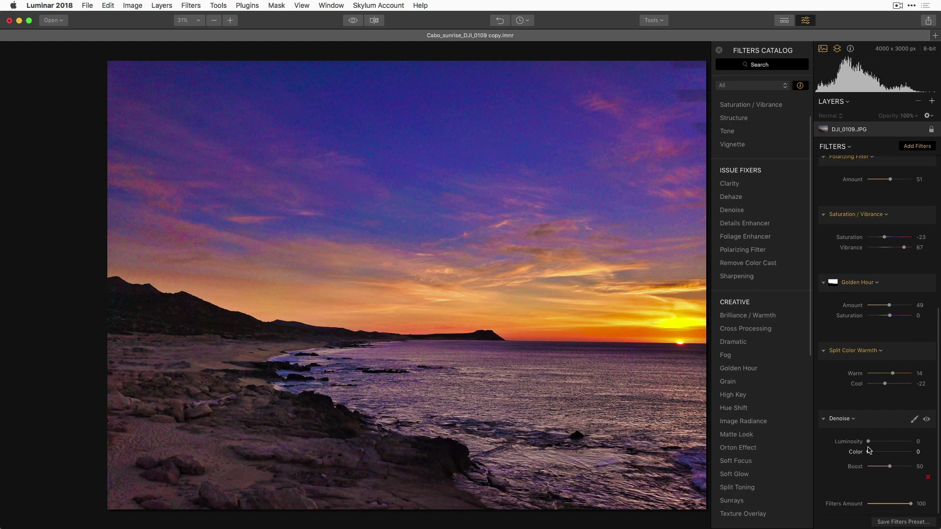
pyautogui.moveTo(868, 442); pyautogui.dragTo(889, 443)
pyautogui.moveTo(869, 451); pyautogui.dragTo(891, 451)
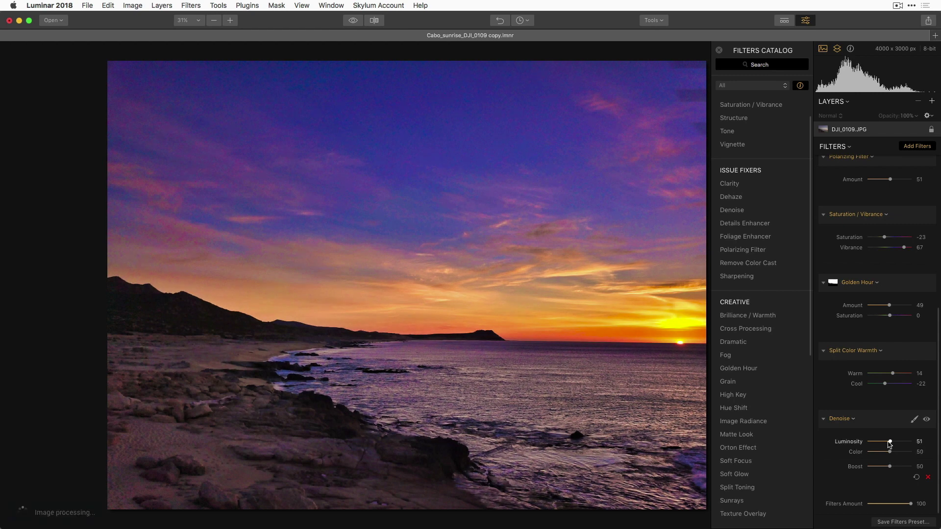
pyautogui.moveTo(890, 442); pyautogui.dragTo(893, 452)
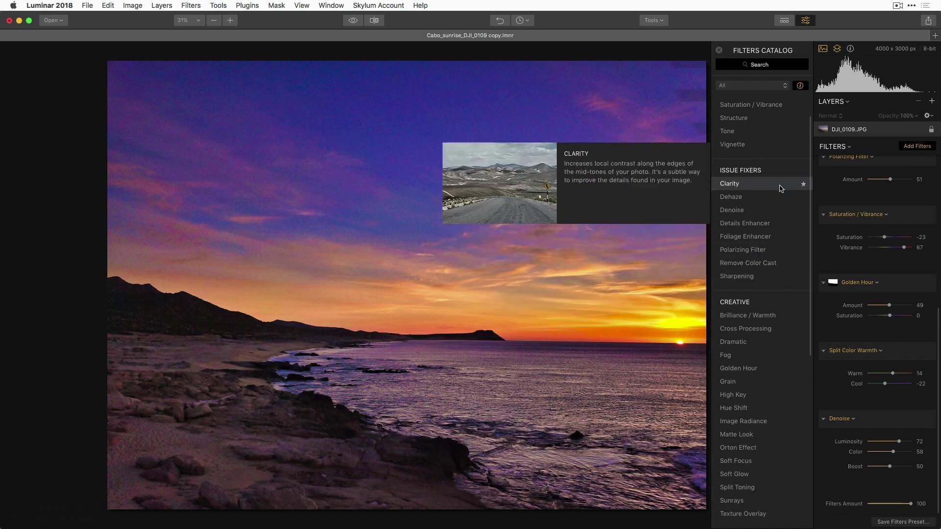
# - Add the Structure filter, try a strong positive Amount, and settle on an Amount of -48
pyautogui.click(754, 123)
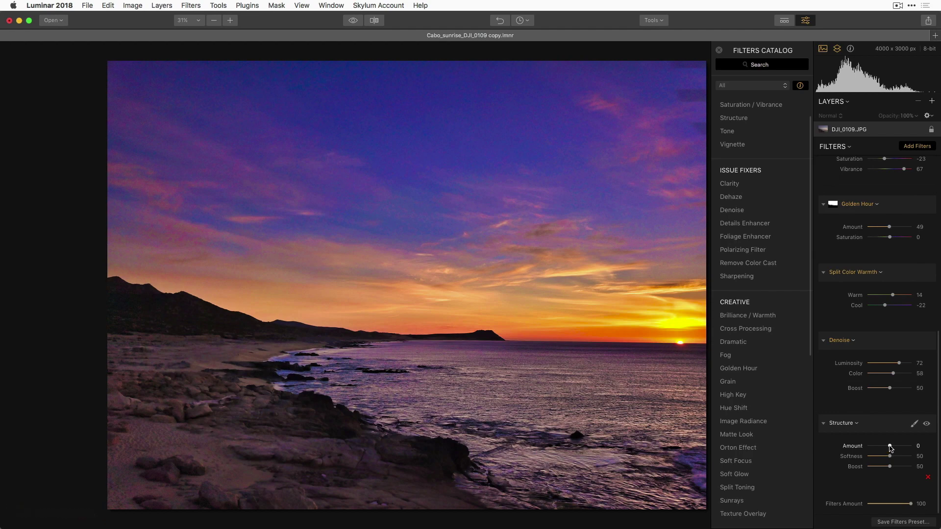
pyautogui.moveTo(891, 447); pyautogui.dragTo(906, 443)
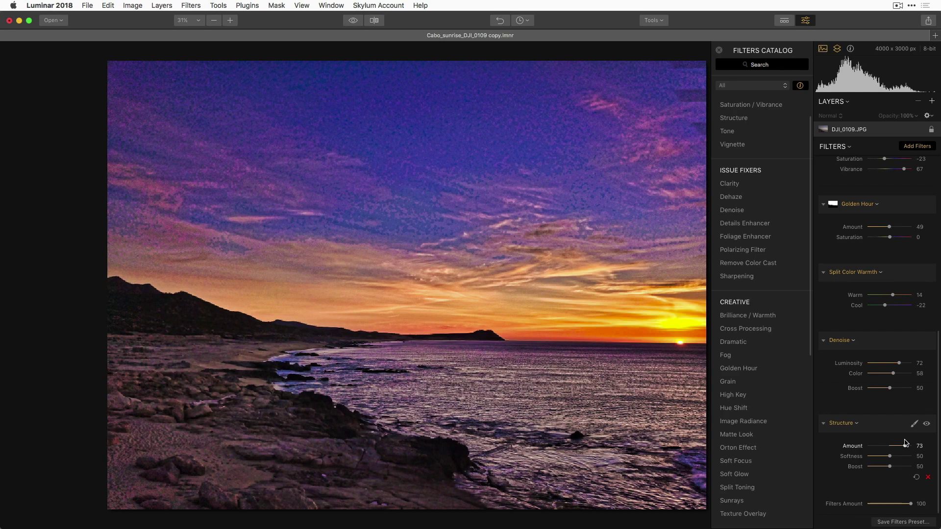
pyautogui.moveTo(905, 444); pyautogui.dragTo(879, 450)
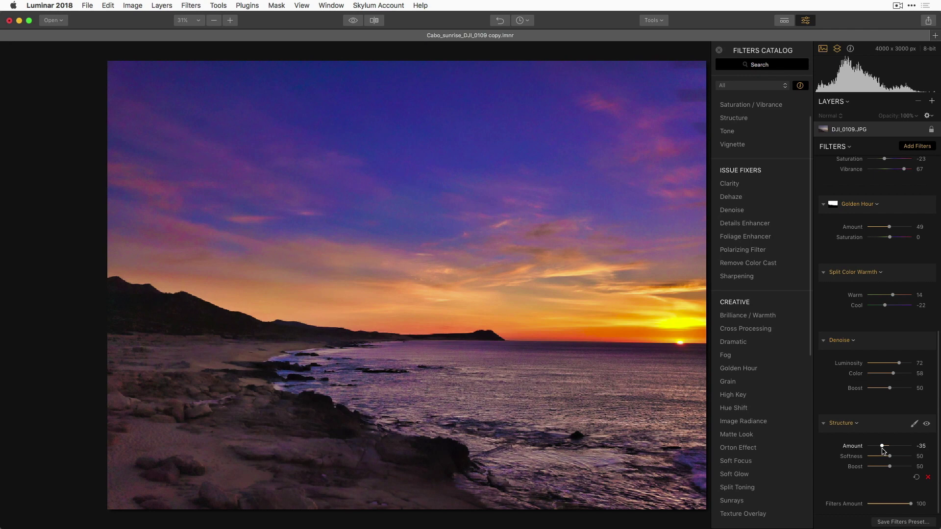
pyautogui.moveTo(883, 451); pyautogui.dragTo(879, 451)
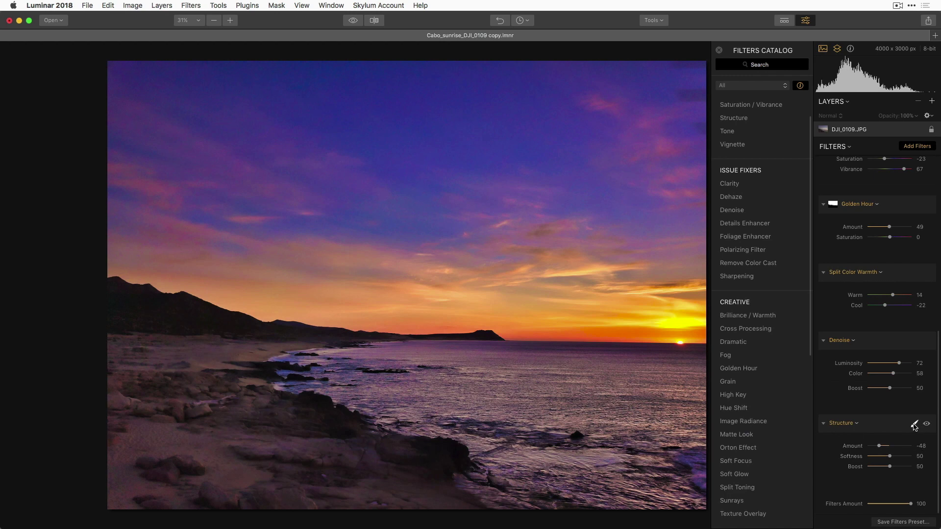
# - Erase the Structure effect from the water with a brush mask, reducing the brush size to 136, and check the mask overlay
pyautogui.click(914, 426)
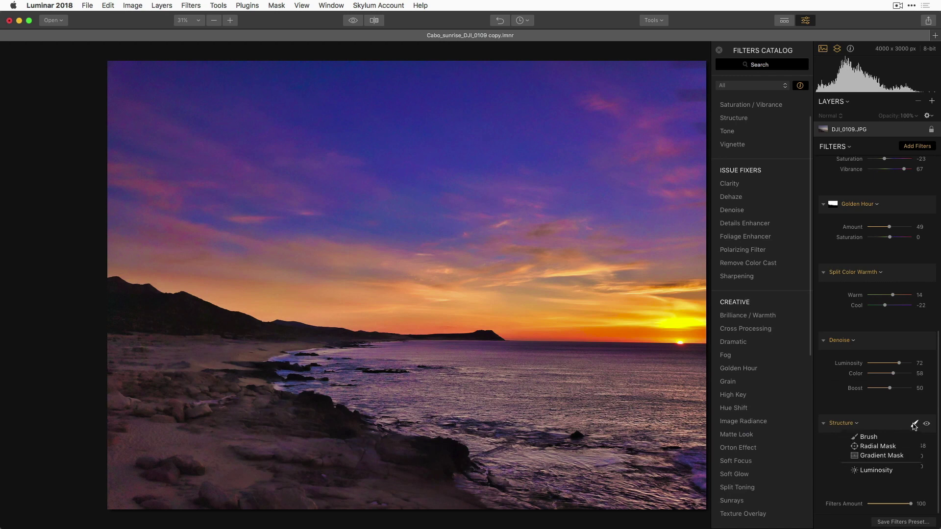
pyautogui.click(867, 437)
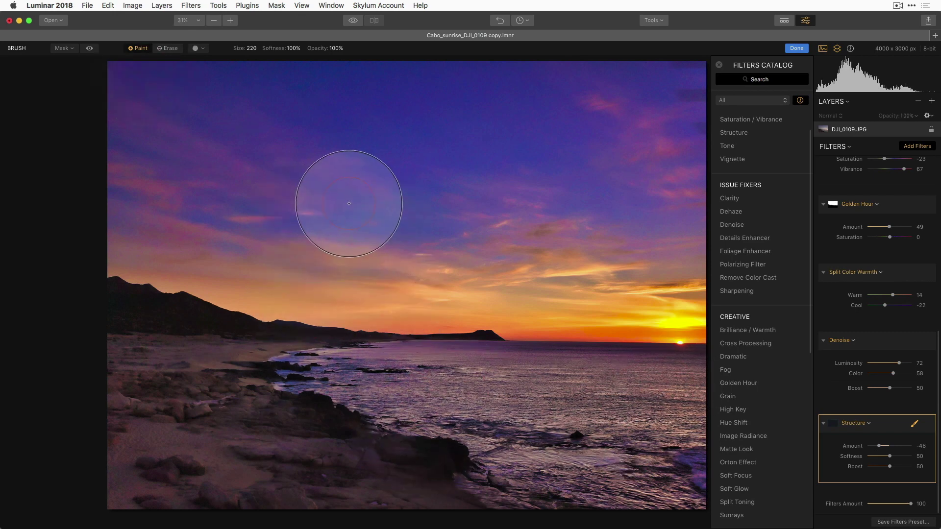
pyautogui.click(171, 48)
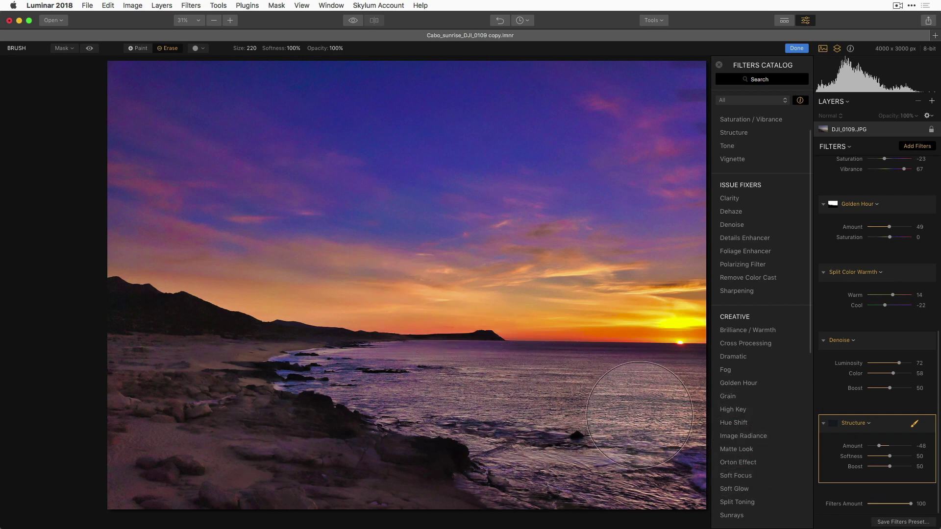
pyautogui.moveTo(353, 365)
pyautogui.mouseDown()
pyautogui.moveTo(420, 357)
pyautogui.moveTo(452, 378)
pyautogui.mouseUp()
pyautogui.press('[')
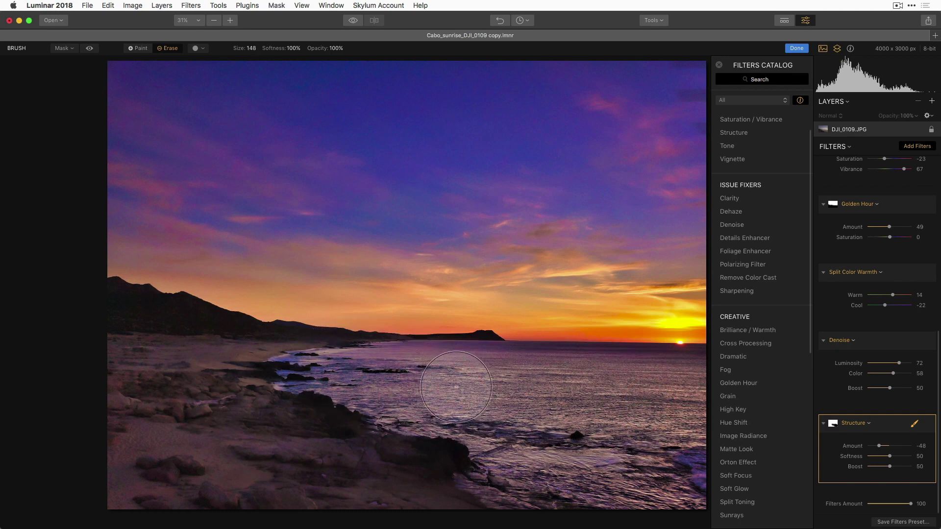
pyautogui.press('[')
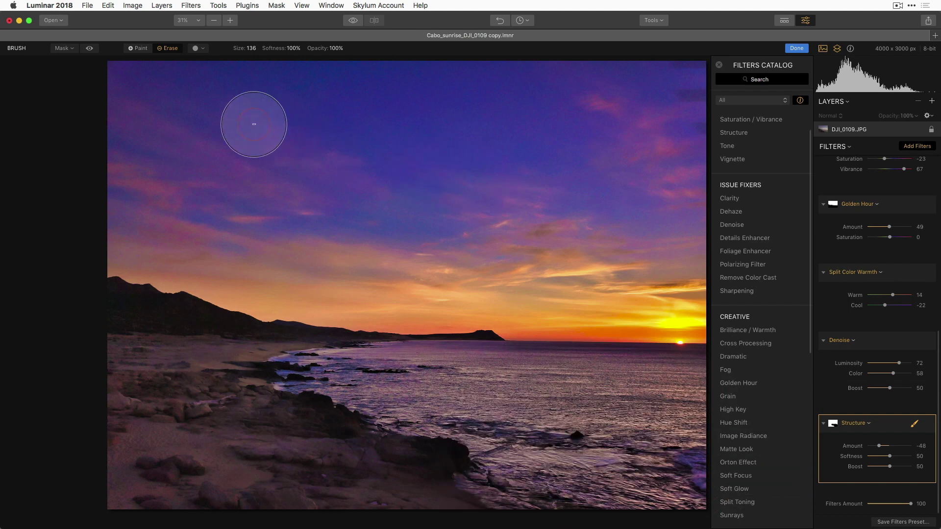
pyautogui.click(91, 49)
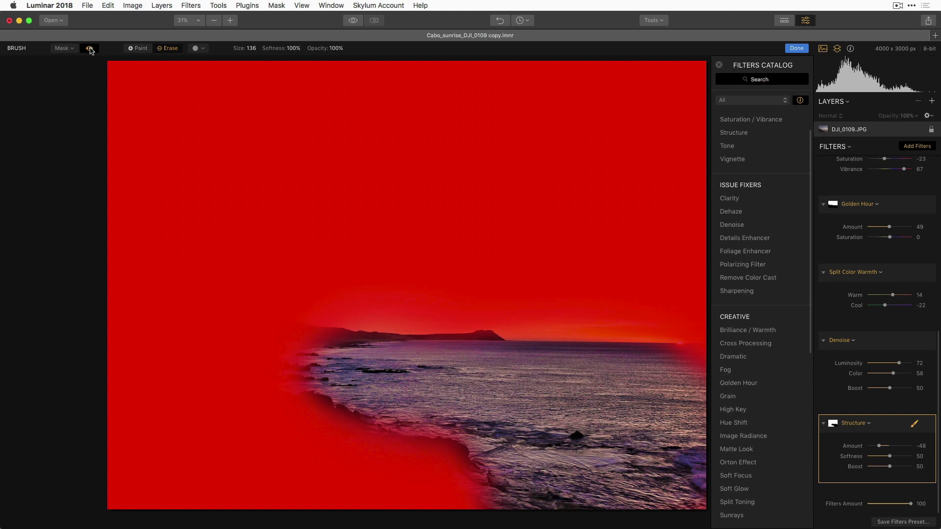
pyautogui.click(90, 49)
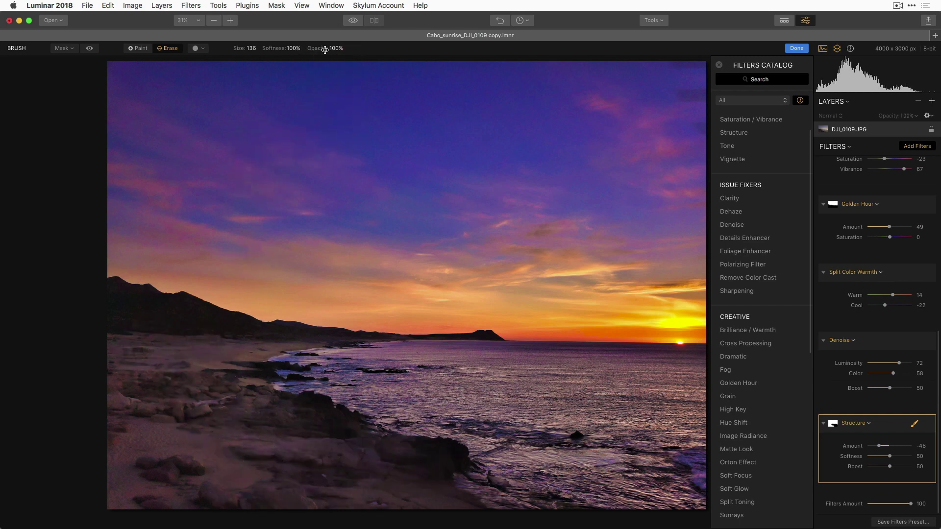
# - Lower the brush opacity to 29% and partially erase the Structure mask over the hills and rocky shore with the overlay shown
pyautogui.moveTo(324, 50); pyautogui.dragTo(291, 50)
pyautogui.click(90, 49)
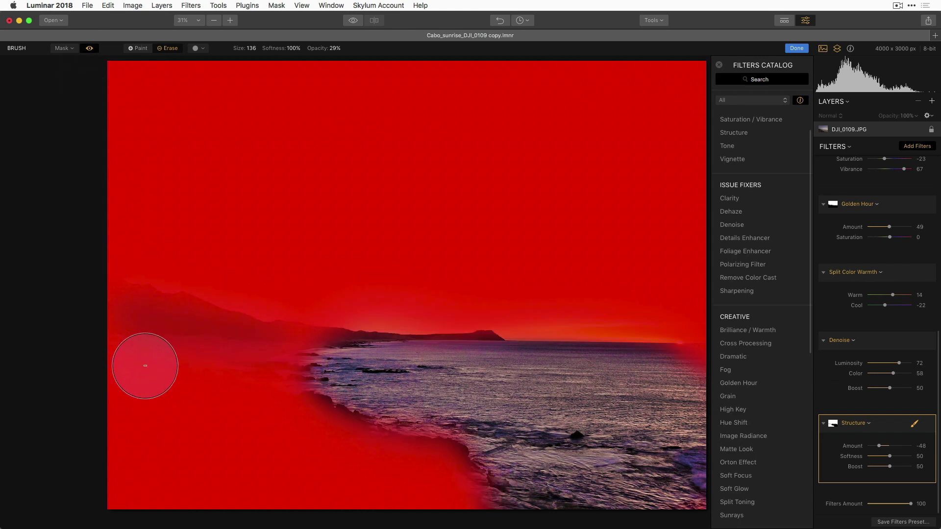
pyautogui.moveTo(277, 382)
pyautogui.mouseDown()
pyautogui.moveTo(134, 398)
pyautogui.moveTo(336, 413)
pyautogui.moveTo(110, 455)
pyautogui.moveTo(224, 436)
pyautogui.moveTo(349, 439)
pyautogui.moveTo(141, 469)
pyautogui.moveTo(422, 457)
pyautogui.moveTo(212, 512)
pyautogui.moveTo(150, 494)
pyautogui.moveTo(440, 476)
pyautogui.moveTo(466, 493)
pyautogui.moveTo(458, 469)
pyautogui.moveTo(291, 438)
pyautogui.moveTo(168, 374)
pyautogui.moveTo(150, 329)
pyautogui.moveTo(115, 314)
pyautogui.moveTo(114, 507)
pyautogui.moveTo(327, 503)
pyautogui.moveTo(509, 466)
pyautogui.mouseUp()
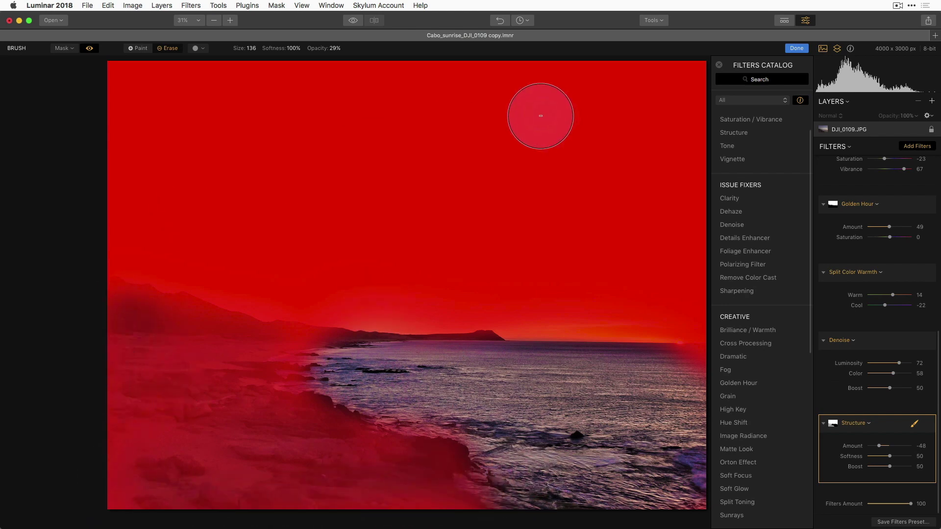
# - Hide the Structure mask overlay, compare the edited photo with the unedited original, and close the filters catalog
pyautogui.click(89, 51)
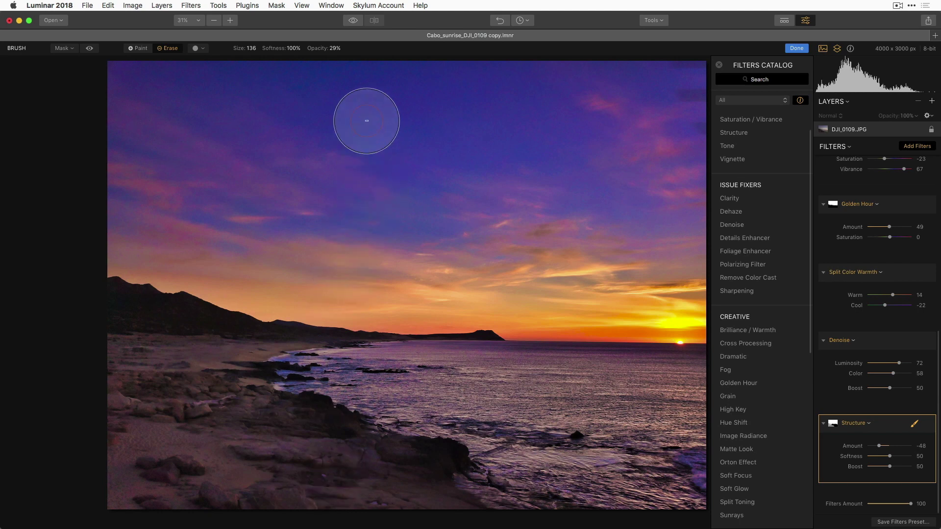
pyautogui.click(354, 21)
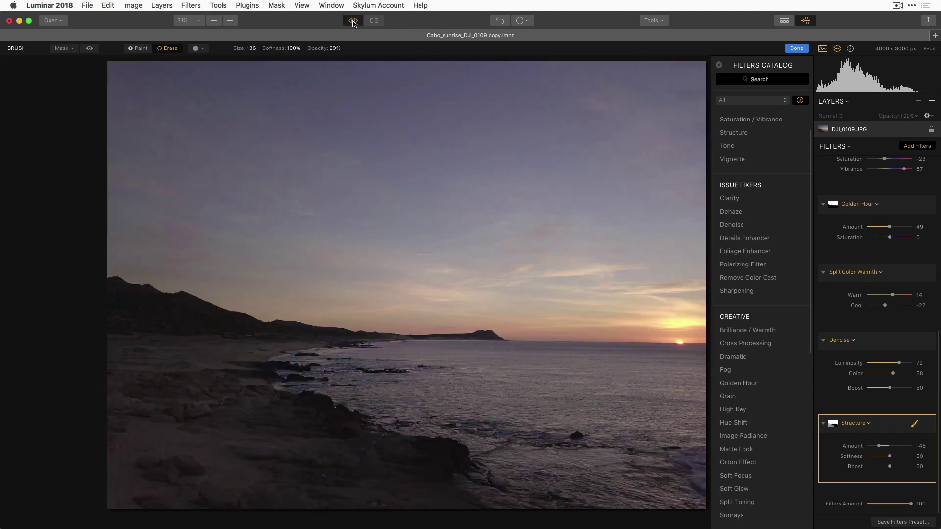
pyautogui.click(353, 21)
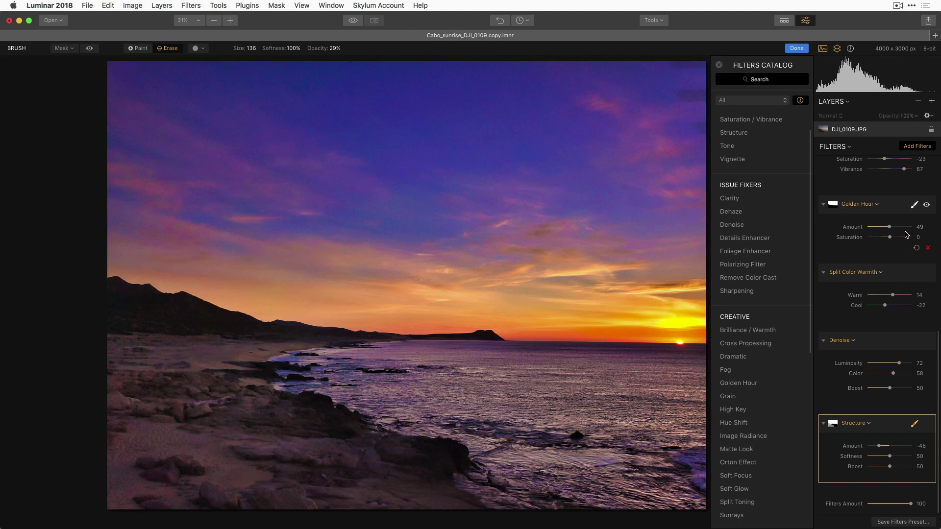
pyautogui.click(923, 147)
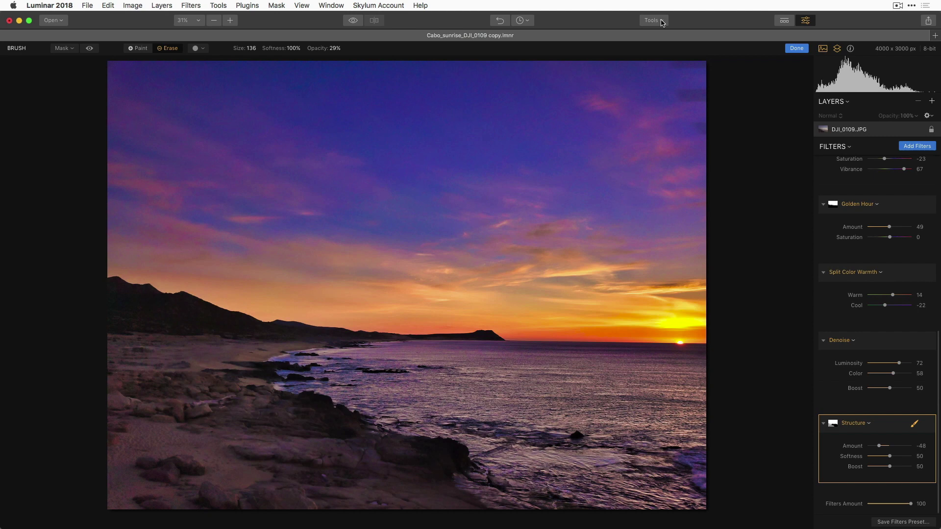
# - Crop away the upper sky to about 4000 x 2190 px, trying the alternative grid overlay before returning to the thirds grid
pyautogui.click(654, 21)
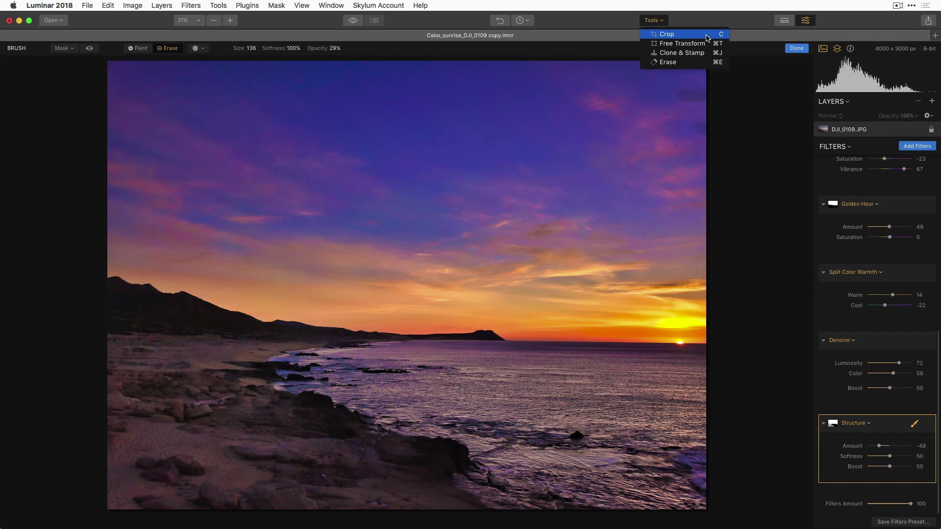
pyautogui.click(707, 37)
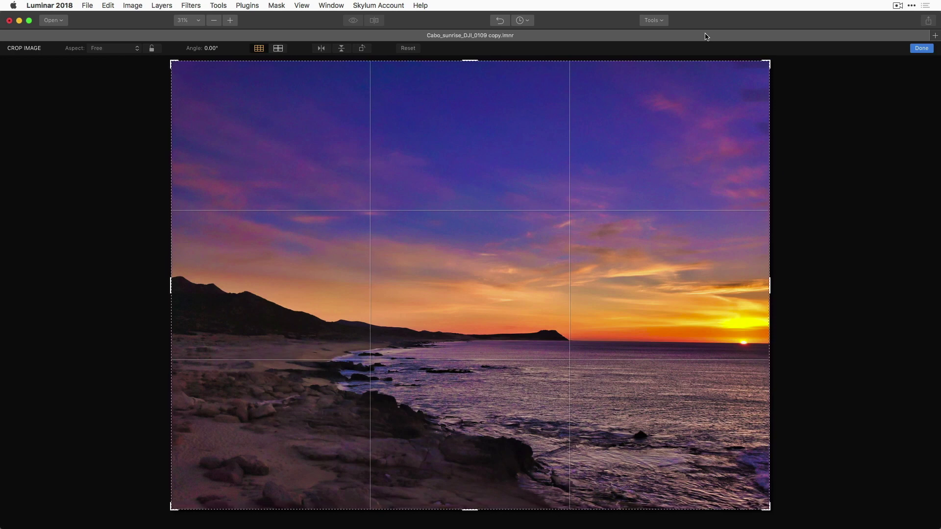
pyautogui.click(661, 21)
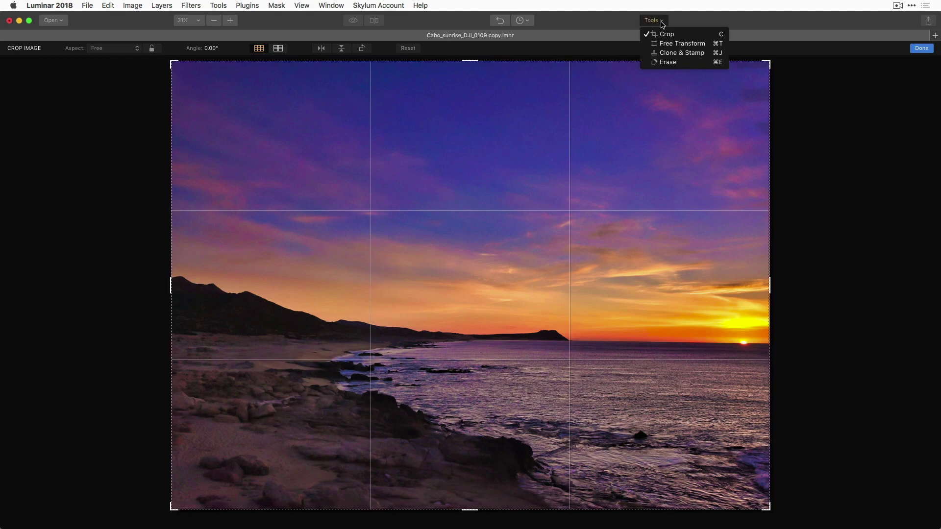
pyautogui.click(89, 169)
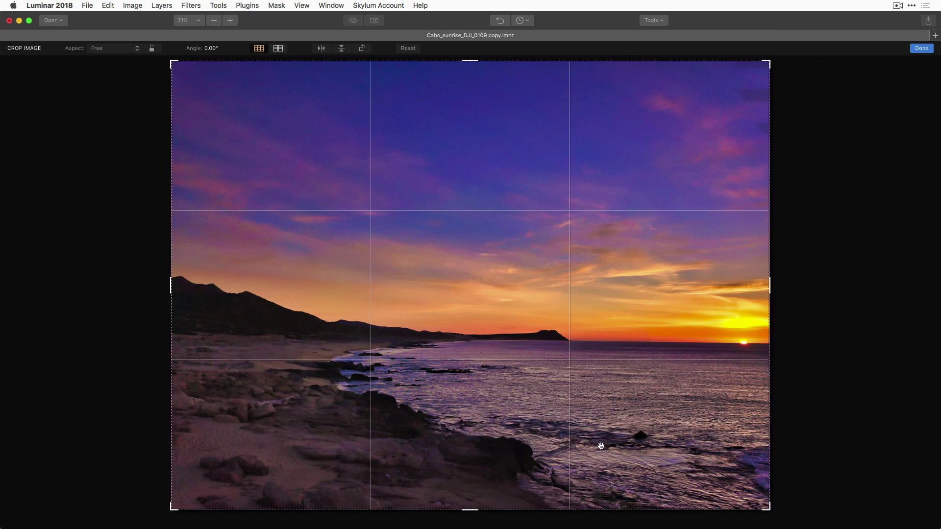
pyautogui.moveTo(471, 61)
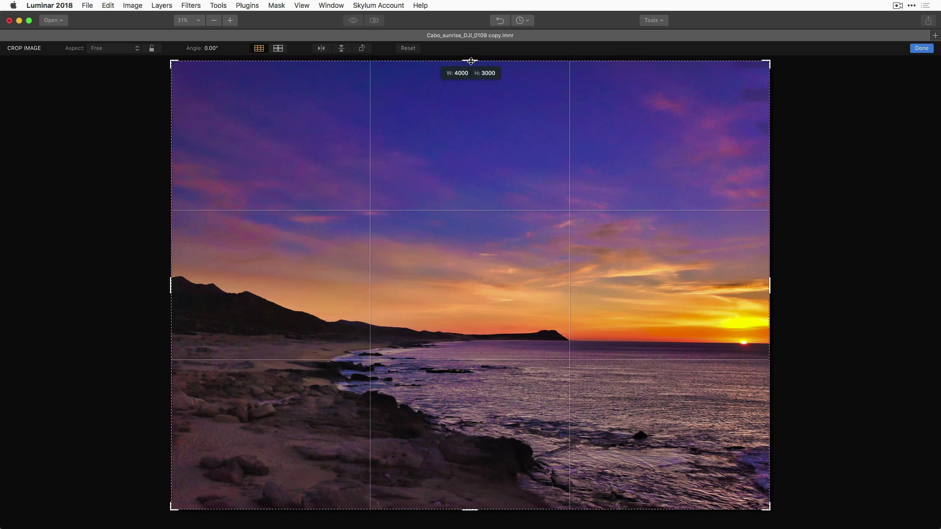
pyautogui.moveTo(471, 62); pyautogui.dragTo(471, 120)
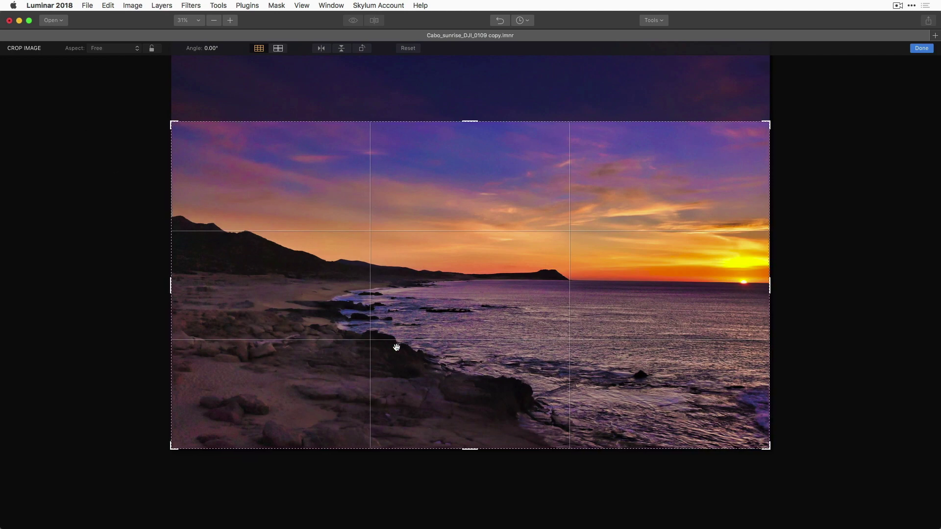
pyautogui.click(278, 48)
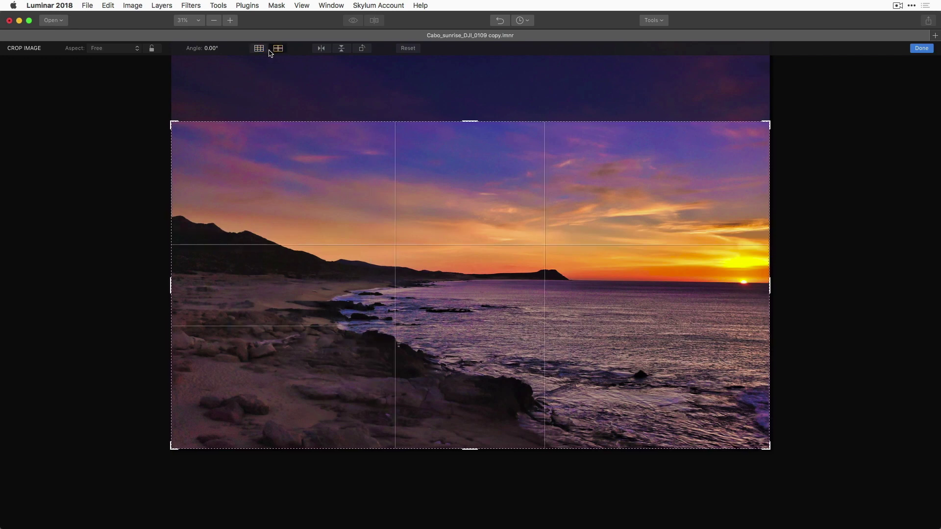
pyautogui.click(259, 49)
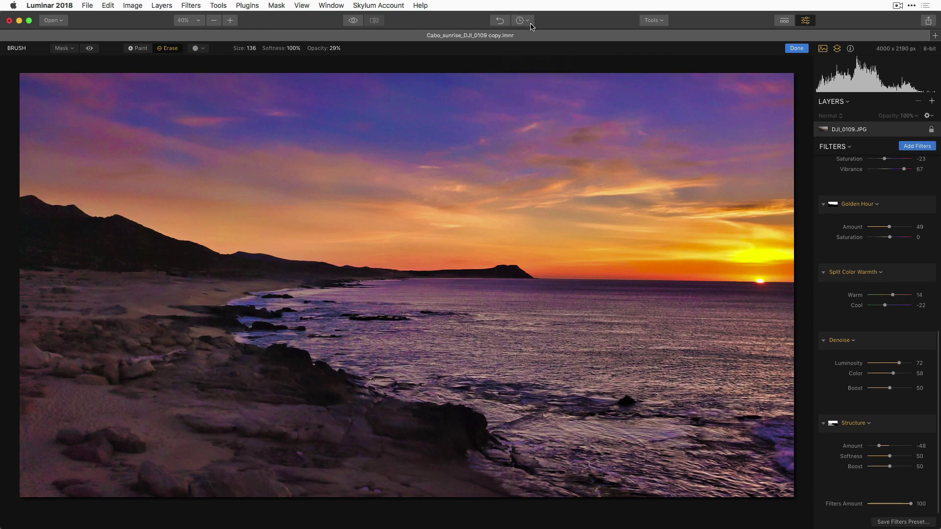
# - Try the Facebook Cover aspect ratio on the crop, reposition the photo inside the frame, and reset the crop
pyautogui.click(663, 22)
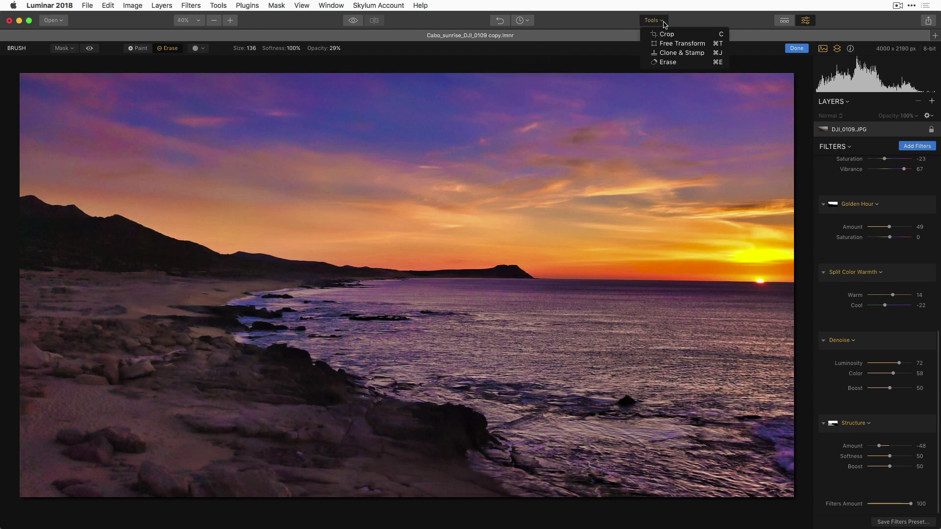
pyautogui.click(665, 33)
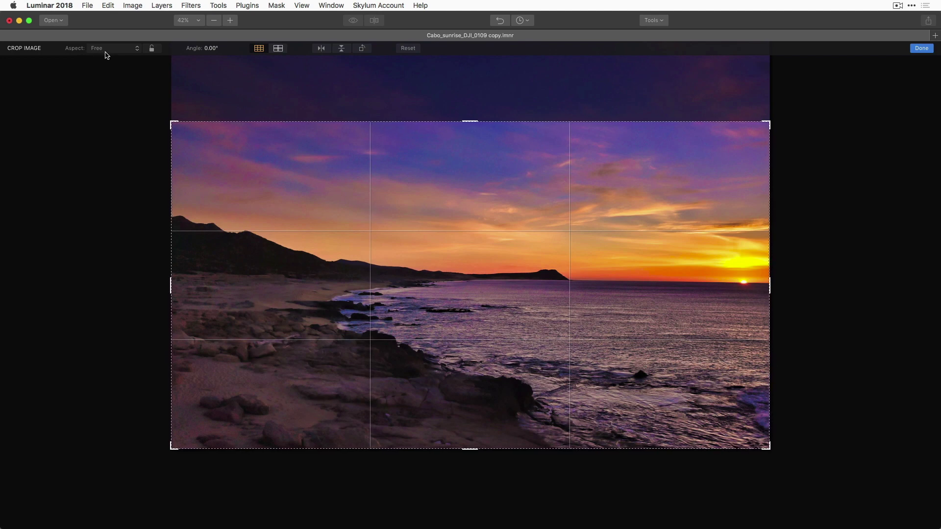
pyautogui.click(138, 51)
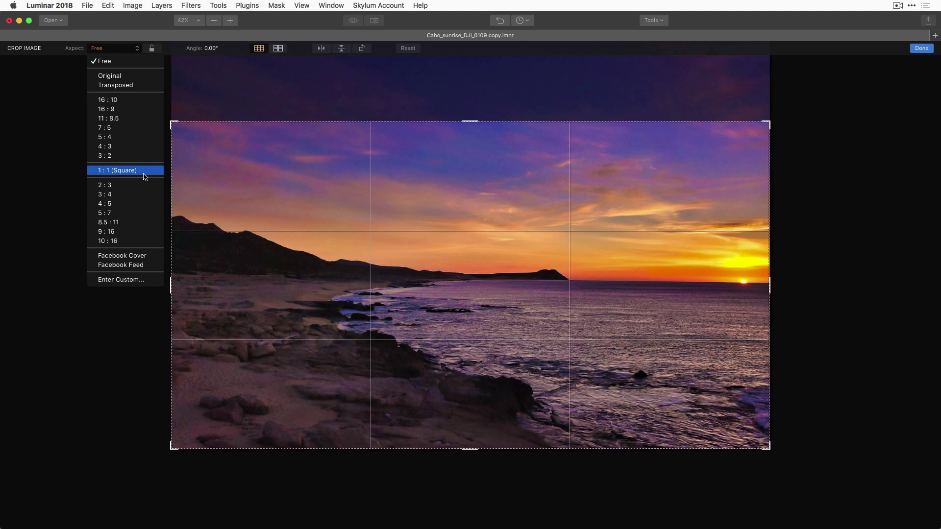
pyautogui.click(157, 256)
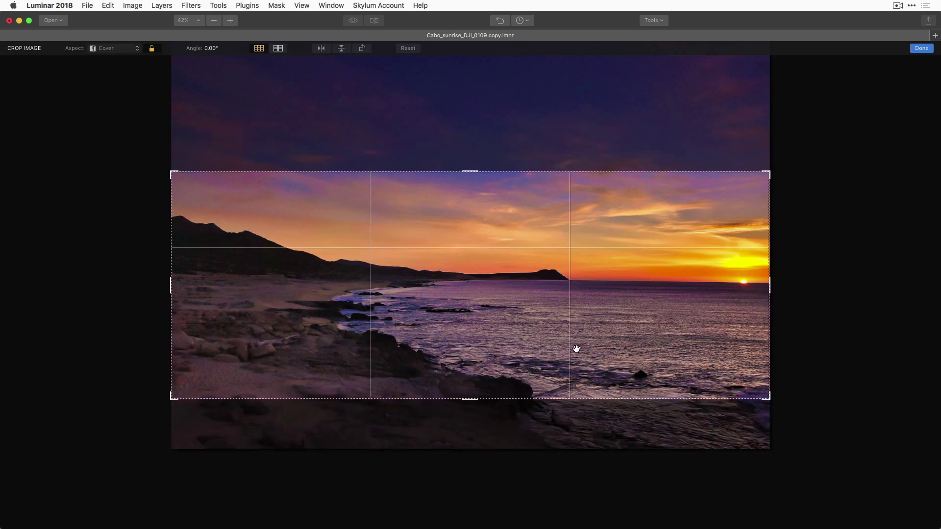
pyautogui.moveTo(574, 343)
pyautogui.mouseDown()
pyautogui.moveTo(573, 332)
pyautogui.moveTo(573, 341)
pyautogui.mouseUp()
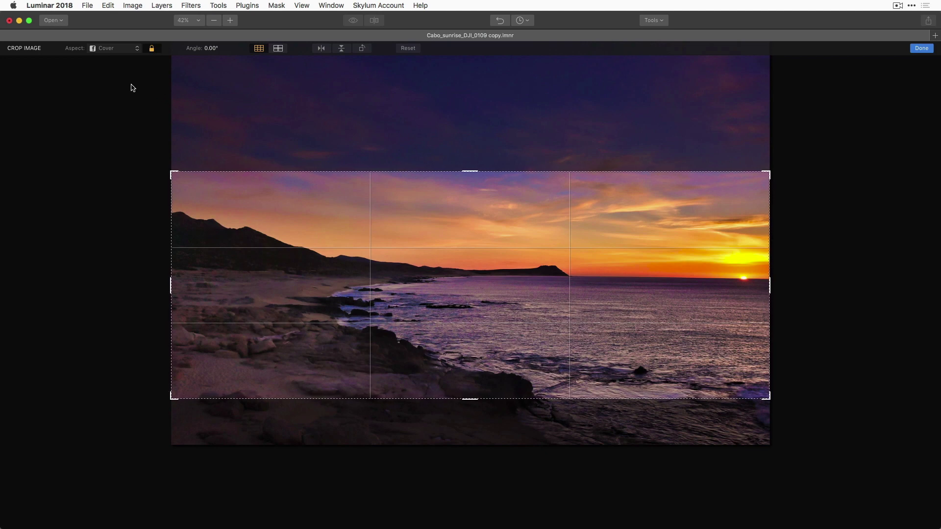
pyautogui.click(409, 49)
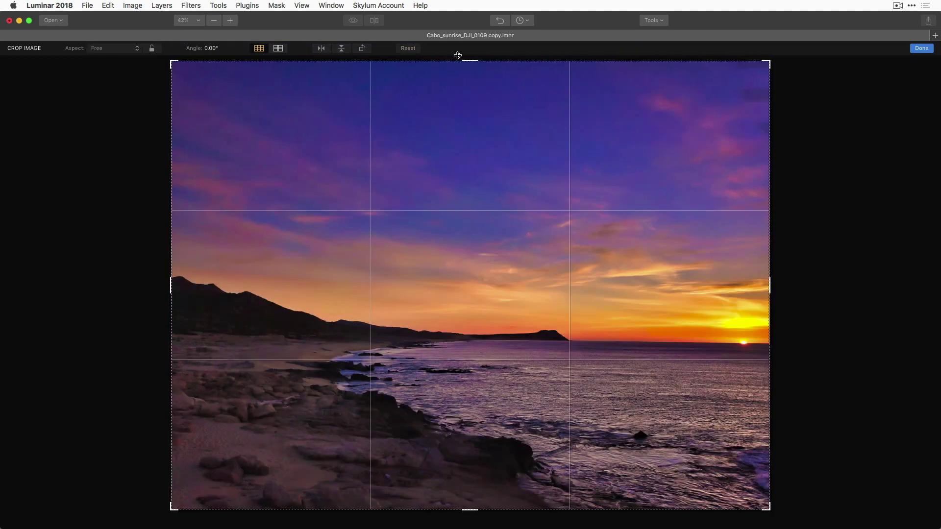
# - Crop the upper sky away freely to about 4000 x 1786 px, apply it, and compare the result with the unedited photo
pyautogui.moveTo(469, 59); pyautogui.dragTo(469, 146)
pyautogui.moveTo(470, 424); pyautogui.dragTo(468, 416)
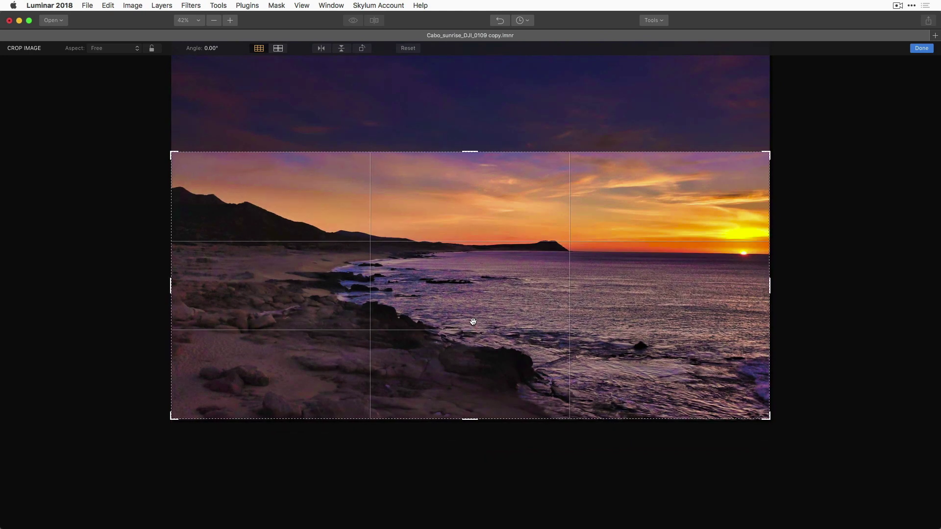
pyautogui.press('Return')
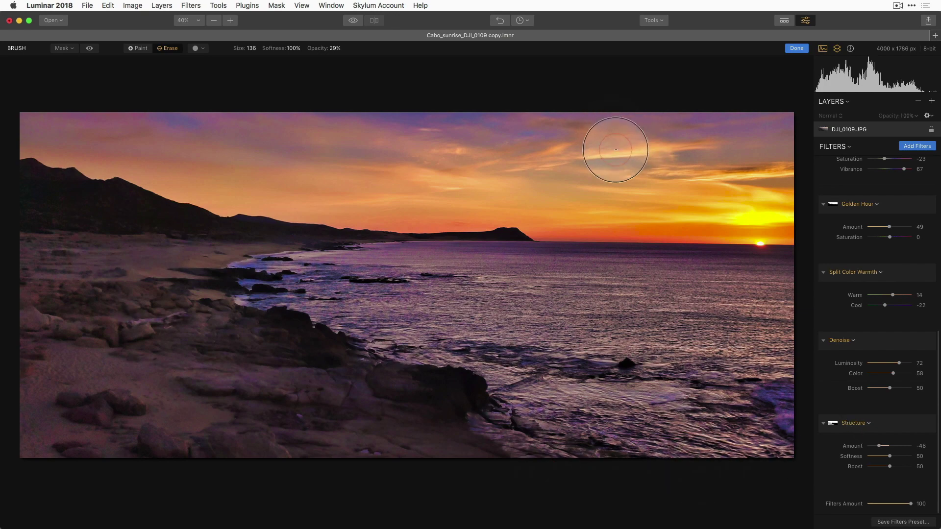
pyautogui.click(354, 21)
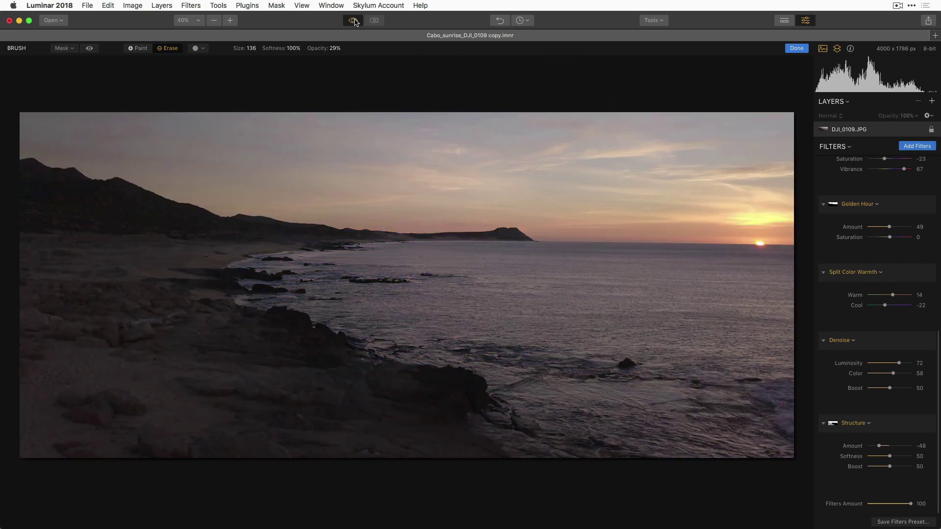
pyautogui.click(354, 21)
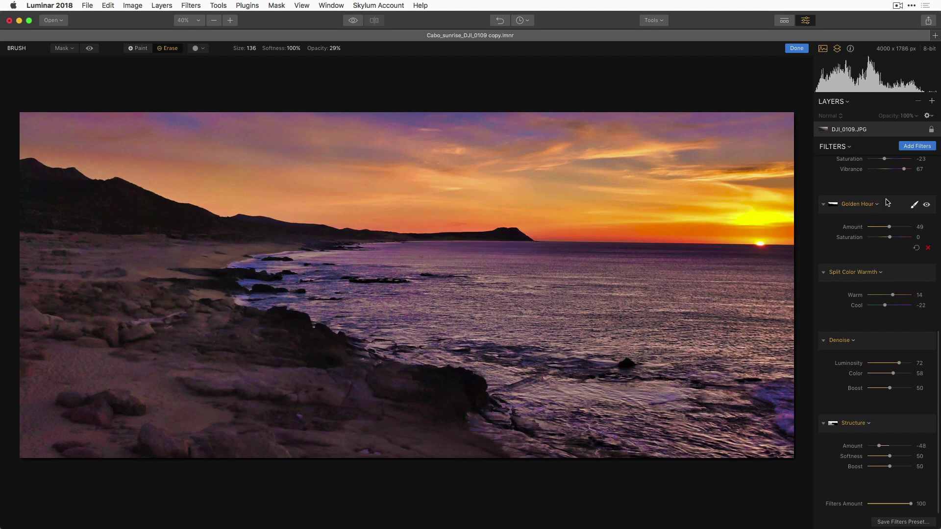
# - Try negative and positive lens Distortion values up to 82 in the Develop filter, and reset Distortion to 0
pyautogui.moveTo(937, 337); pyautogui.dragTo(930, 165)
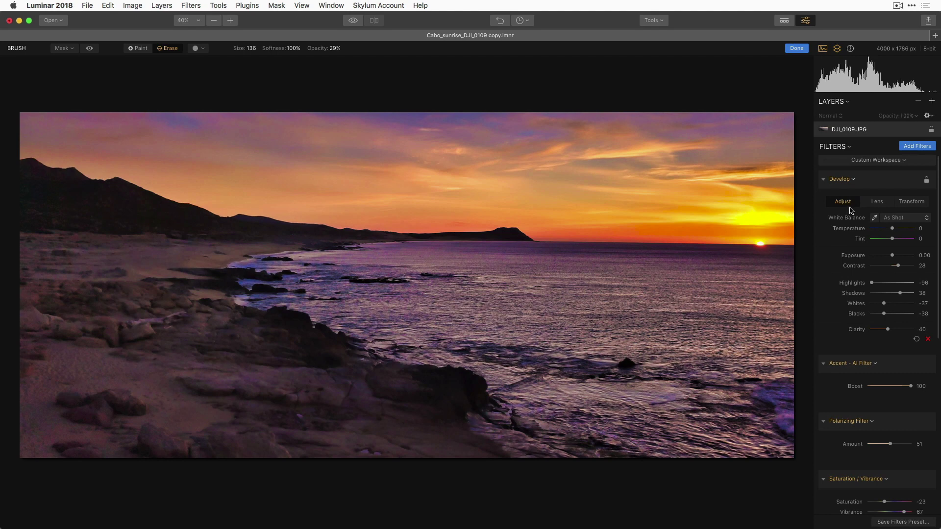
pyautogui.click(880, 205)
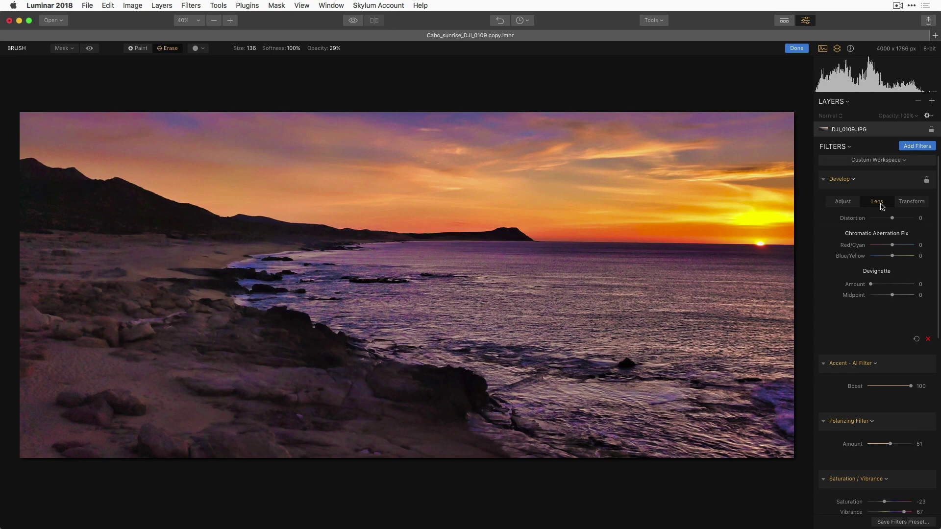
pyautogui.click(893, 219)
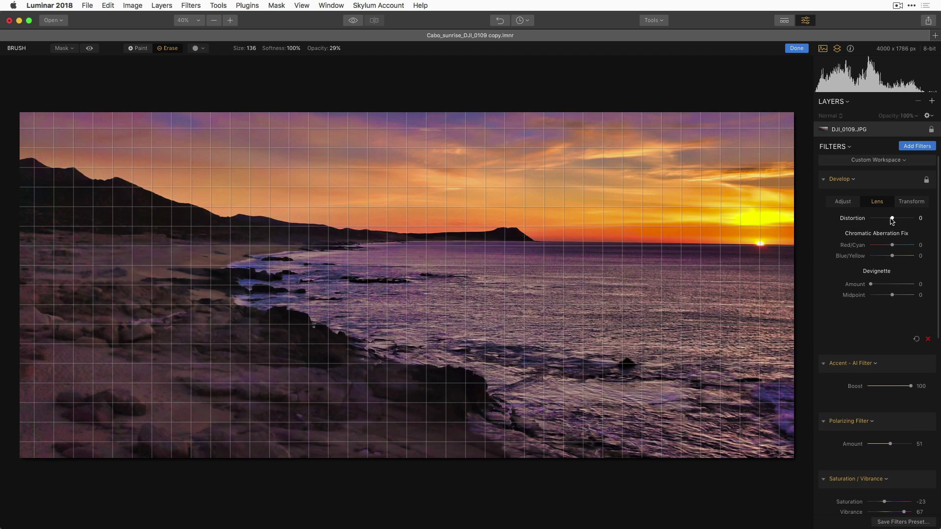
pyautogui.moveTo(891, 219); pyautogui.dragTo(874, 221)
pyautogui.moveTo(895, 219); pyautogui.dragTo(909, 221)
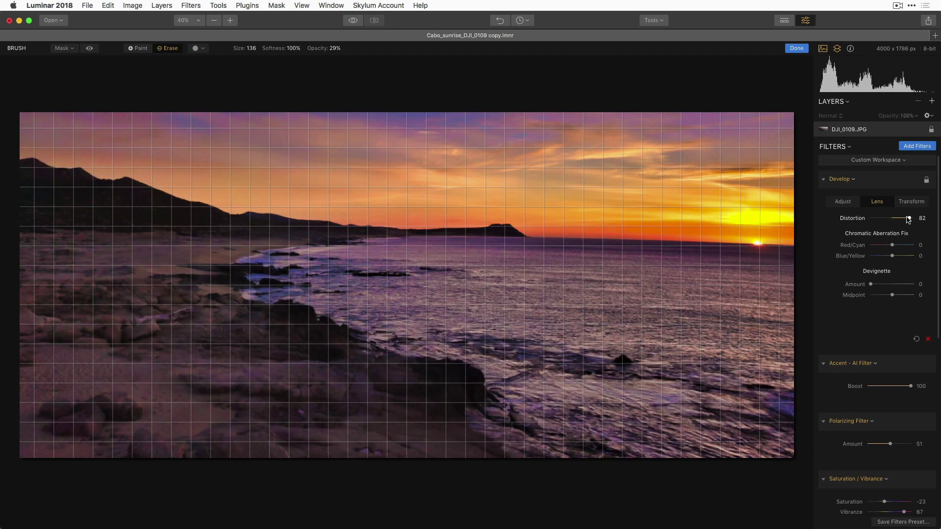
pyautogui.doubleClick(909, 219)
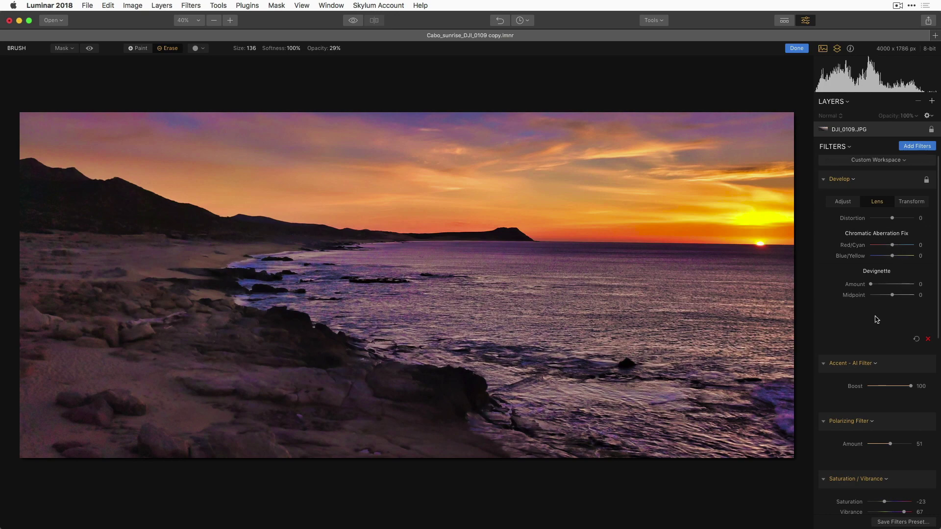
# - In the Develop filter's Transform adjustments, try Horizontal at -8 and reset it, then level the horizon with Rotate at -16
pyautogui.click(914, 205)
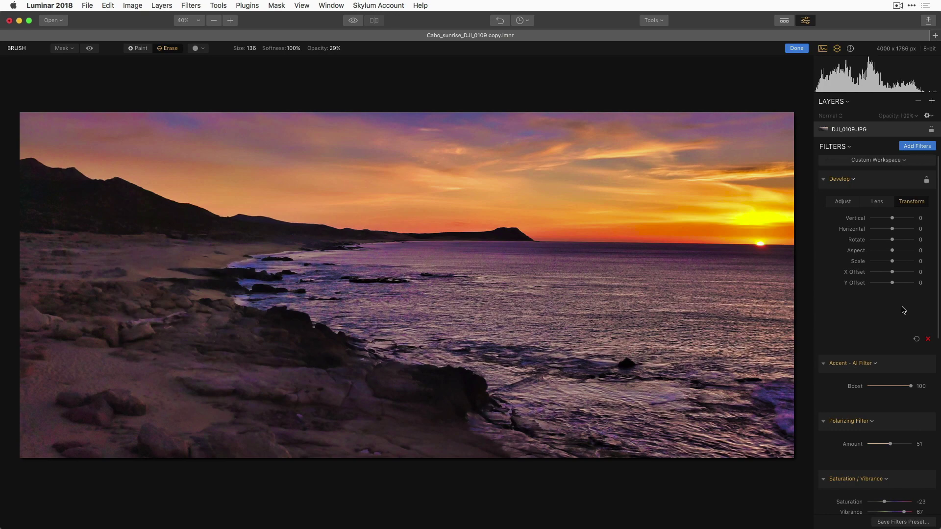
pyautogui.moveTo(893, 235)
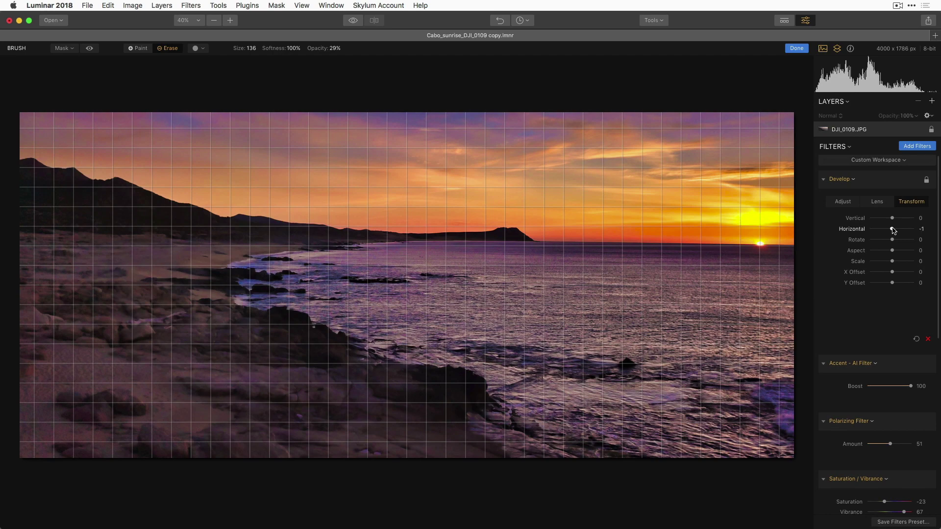
pyautogui.moveTo(894, 231); pyautogui.dragTo(891, 230)
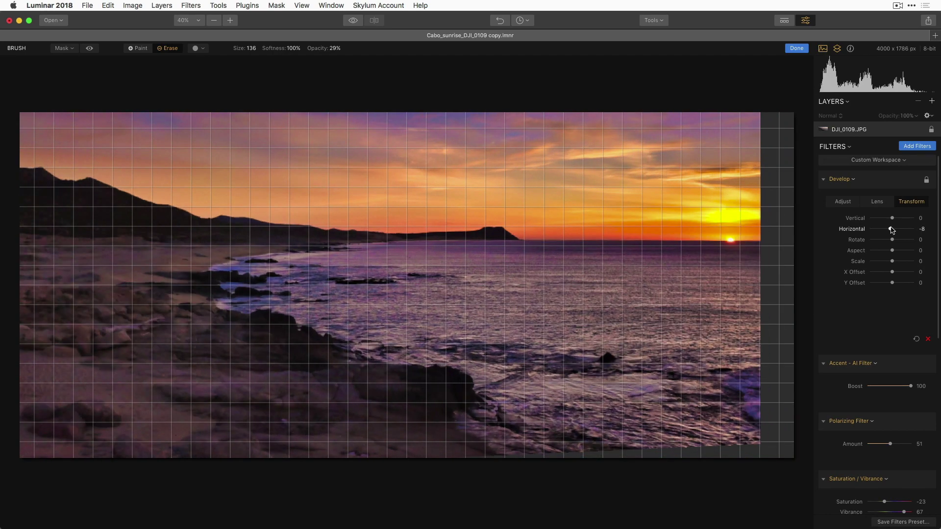
pyautogui.doubleClick(891, 229)
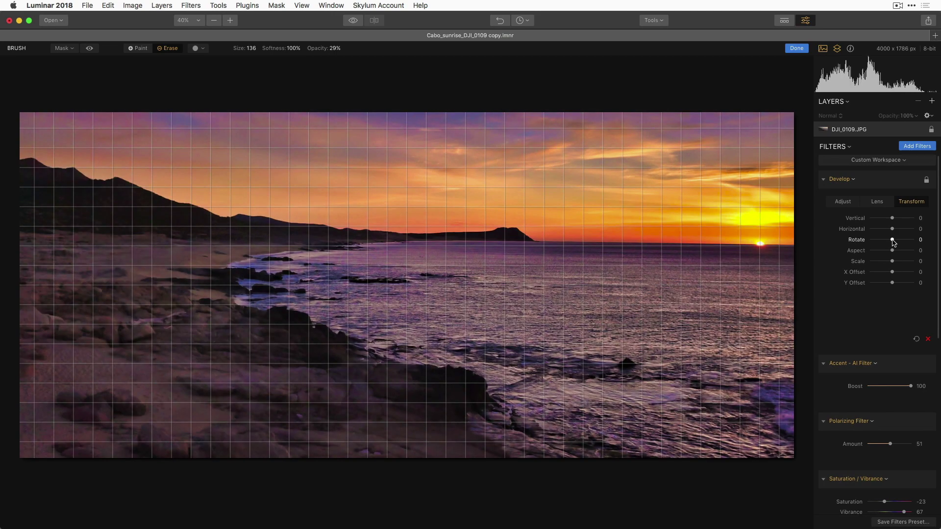
pyautogui.moveTo(892, 241); pyautogui.dragTo(889, 242)
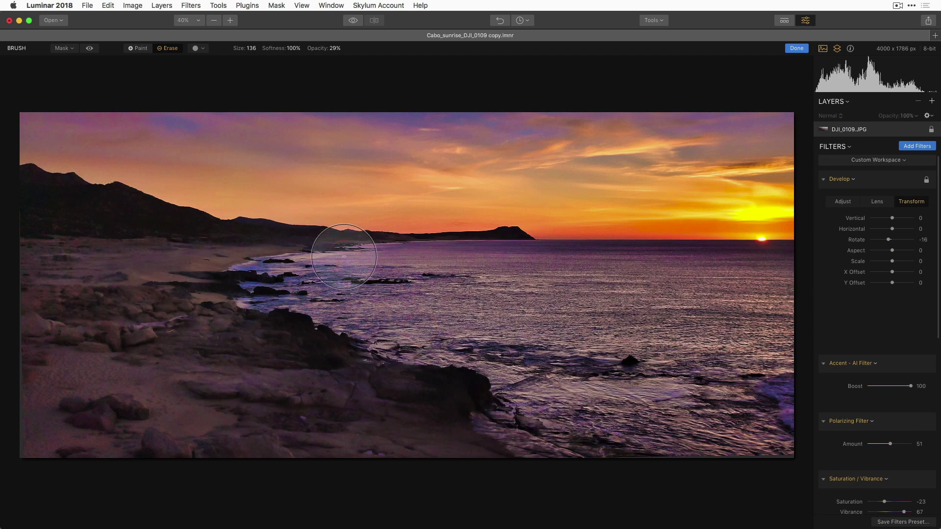
# - Save the project as a new copy named "Cabo_sunrise_DJI_0109 webinar" in the Cabo_Sunrise_DJI_Webinar folder
pyautogui.click(88, 5)
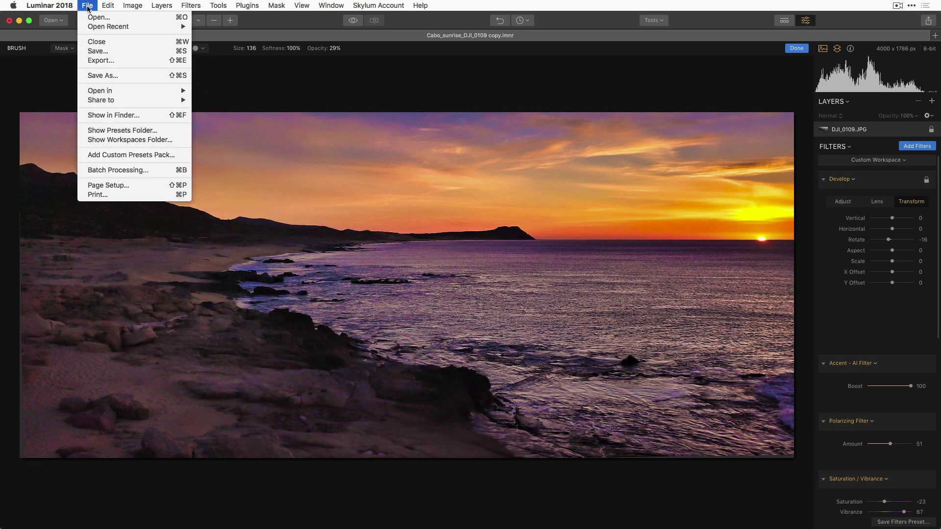
pyautogui.click(98, 76)
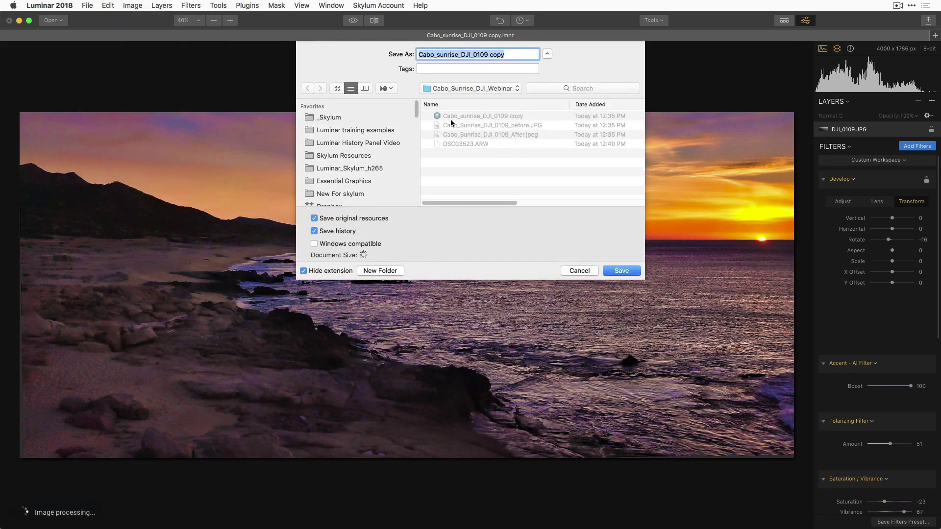
pyautogui.doubleClick(498, 54)
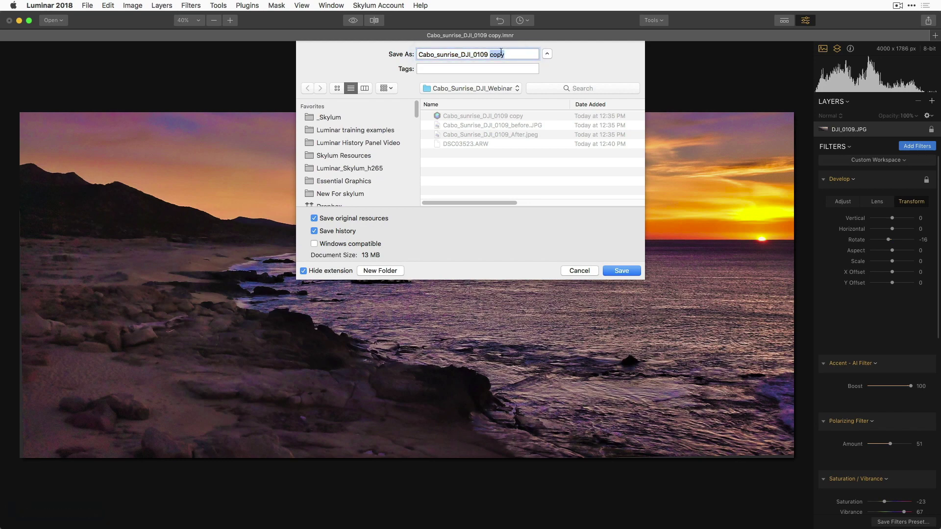
pyautogui.write('webinar')
pyautogui.click(611, 269)
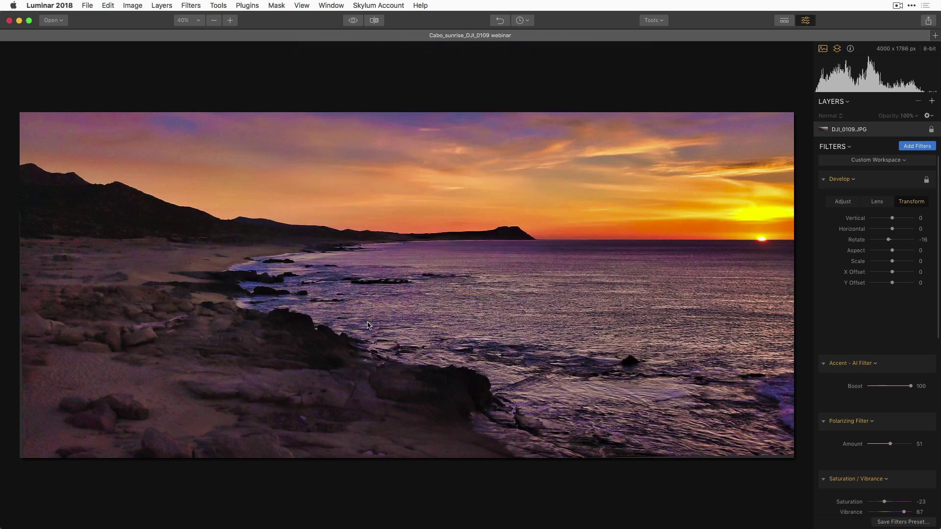
# - Switch to Finder, enlarge the Cabo_Sunrise_DJI_Webinar folder window to inspect the saved project files, and return to Luminar
pyautogui.press('super+Tab')
pyautogui.press('super+Tab')
pyautogui.press('super+Tab')
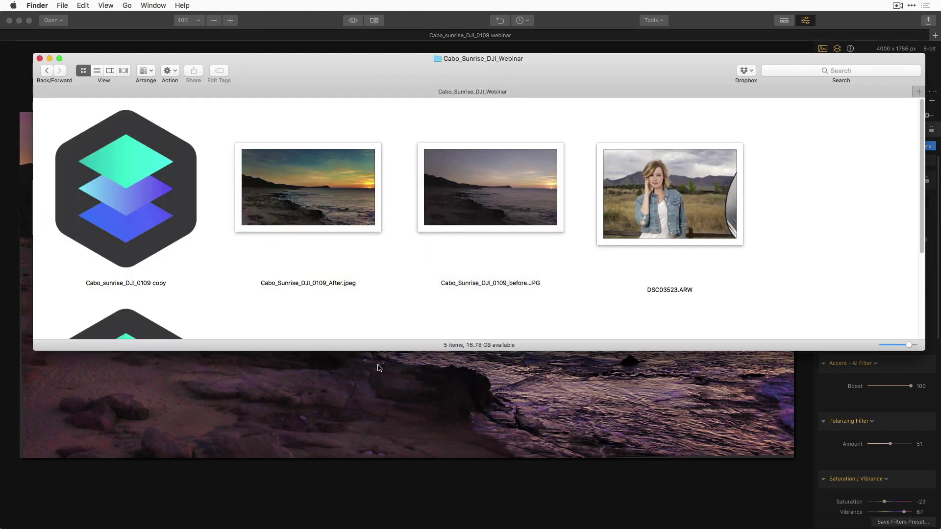
pyautogui.moveTo(376, 351); pyautogui.dragTo(370, 463)
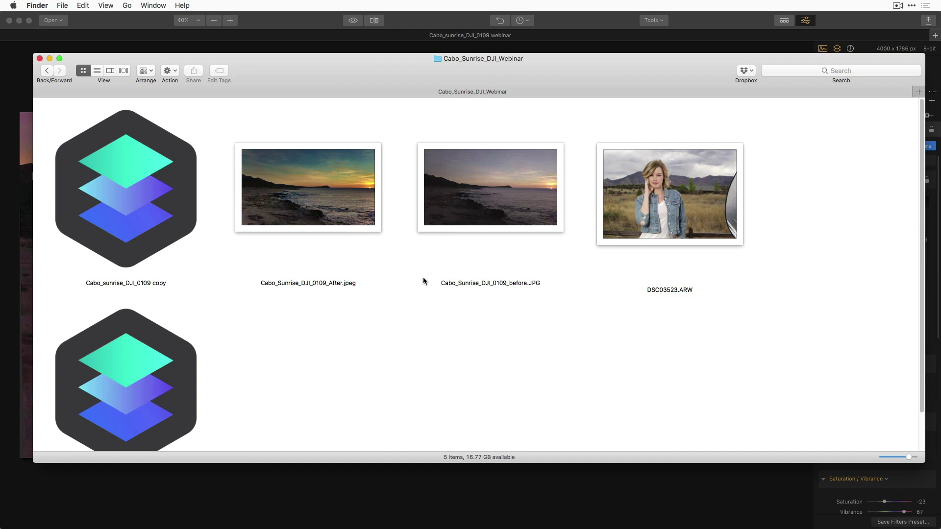
pyautogui.click(232, 495)
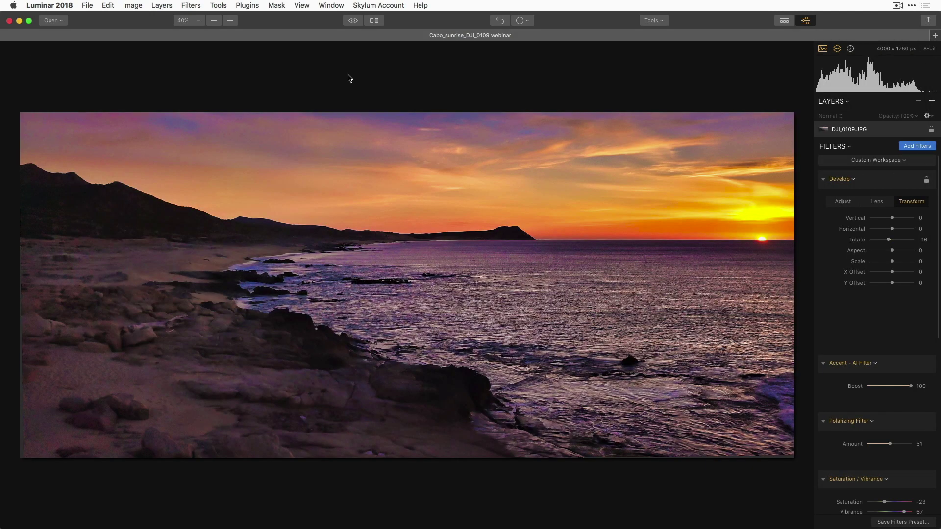
# - Check the destinations for sharing the photo and open its export settings
pyautogui.click(88, 4)
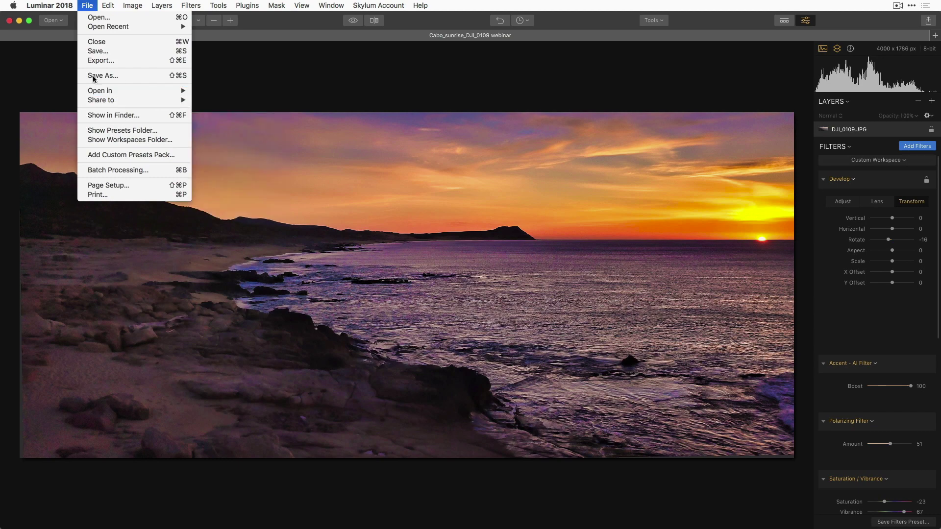
pyautogui.moveTo(100, 102)
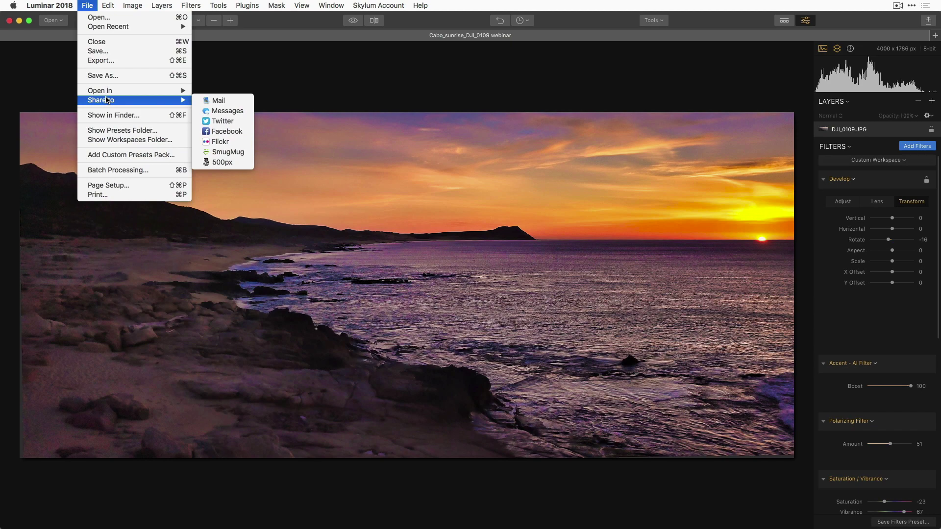
pyautogui.click(104, 60)
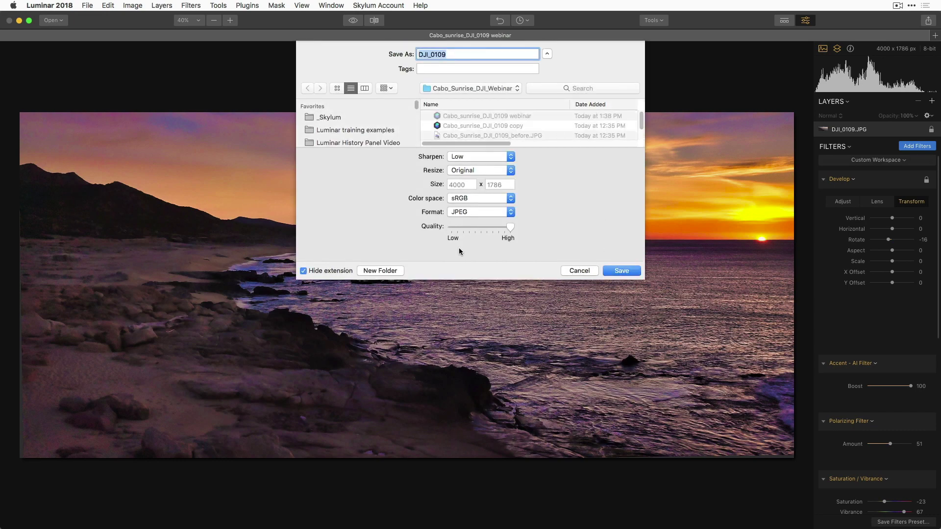
# - Try TIFF as the export format and examine its color space and bit depth choices
pyautogui.click(511, 212)
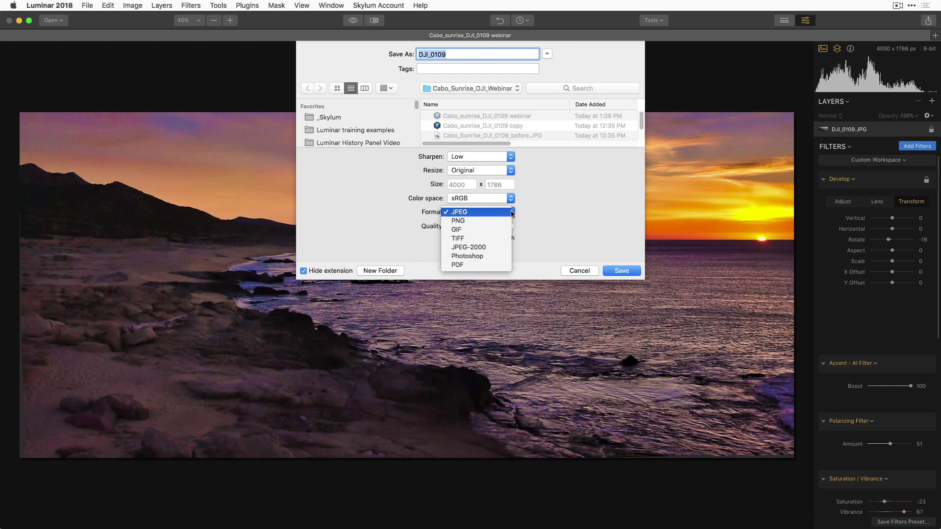
pyautogui.click(489, 240)
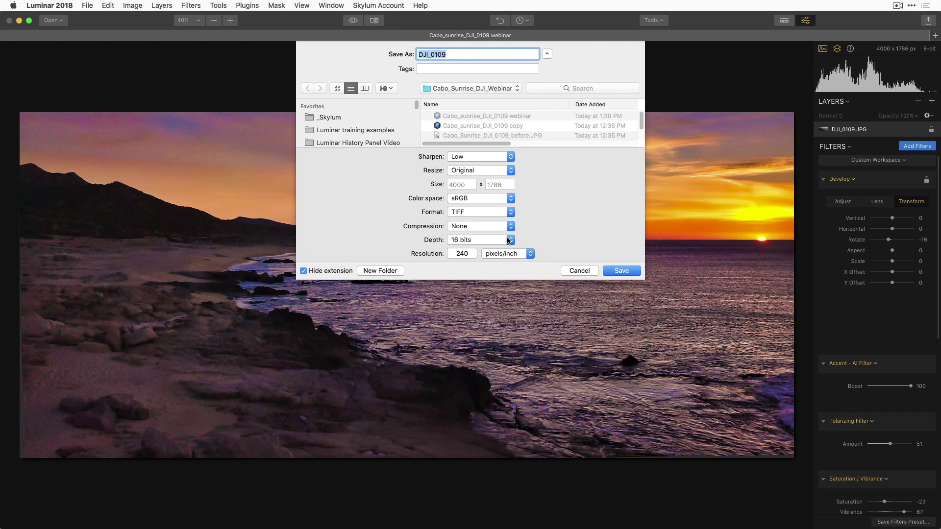
pyautogui.click(511, 201)
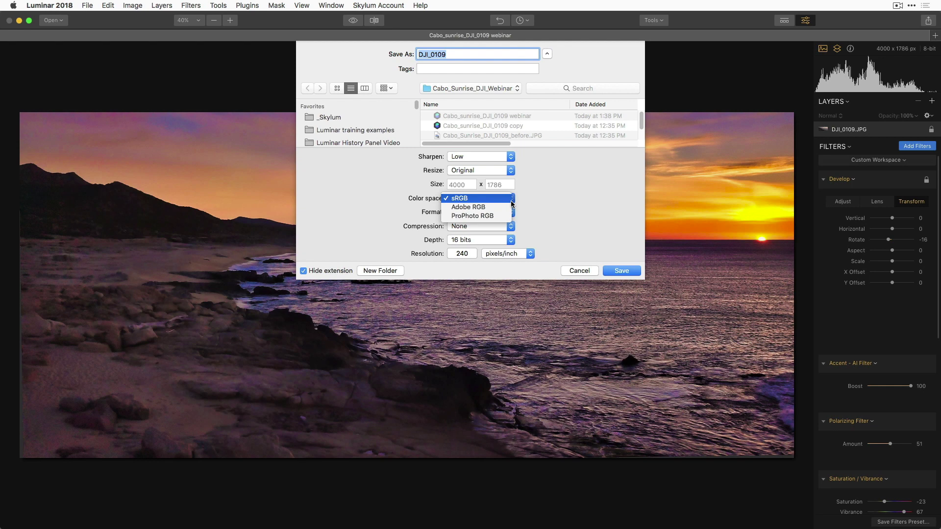
pyautogui.click(525, 217)
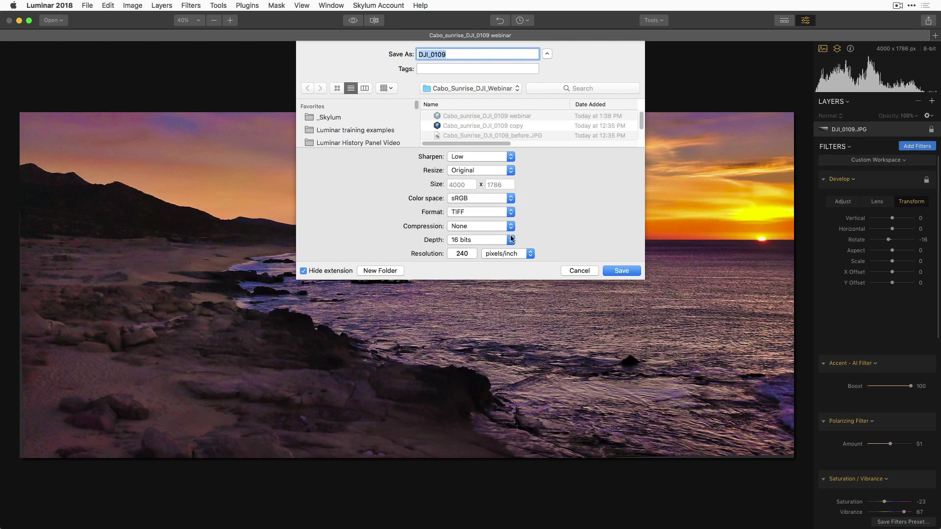
pyautogui.click(510, 241)
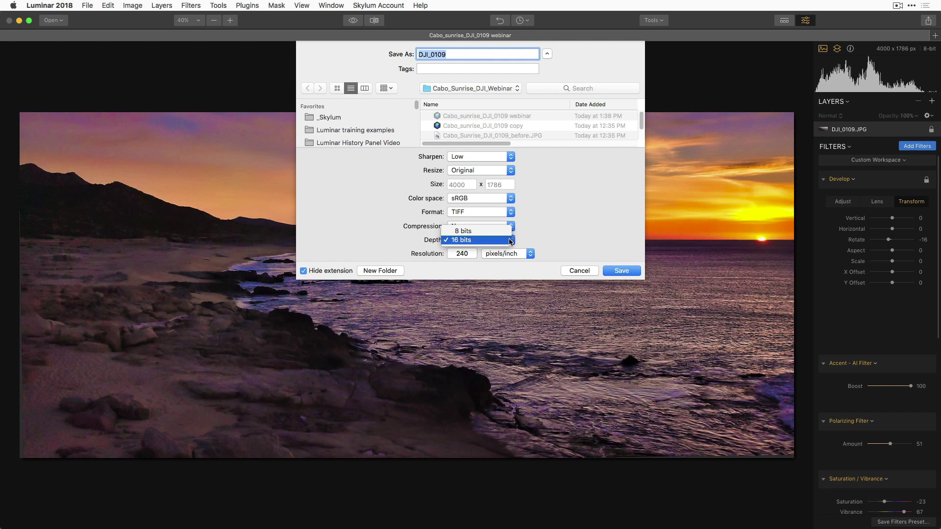
pyautogui.click(510, 241)
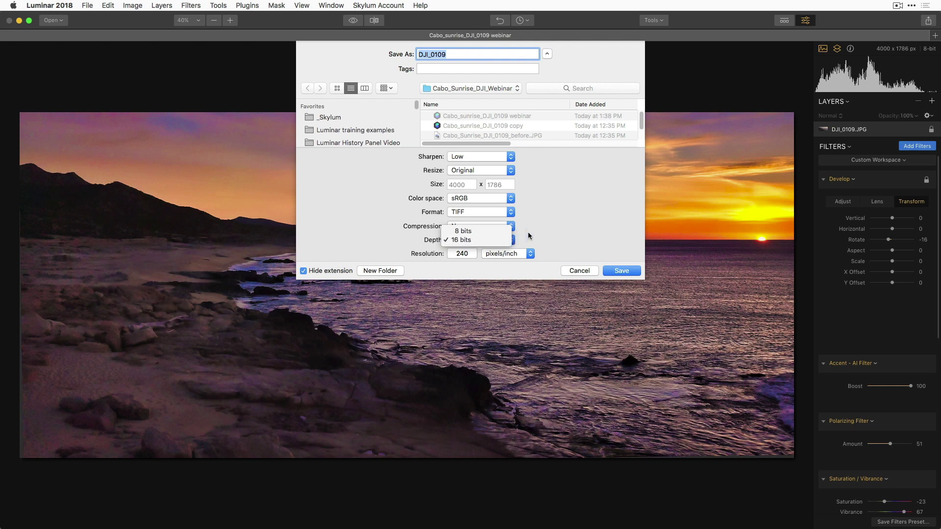
# - Set the export format to JPEG, adjust the quality, and export the photo as DJI_0109
pyautogui.click(495, 211)
pyautogui.click(486, 184)
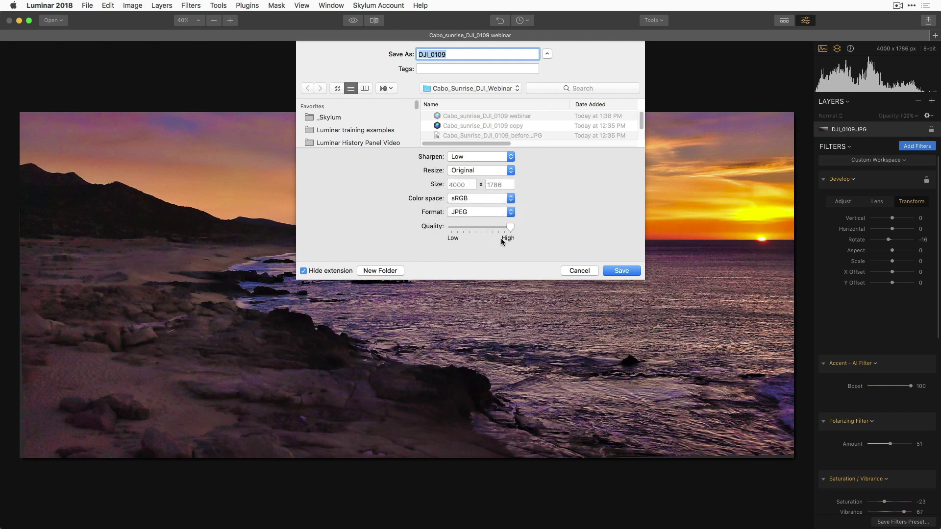
pyautogui.click(500, 229)
pyautogui.click(619, 273)
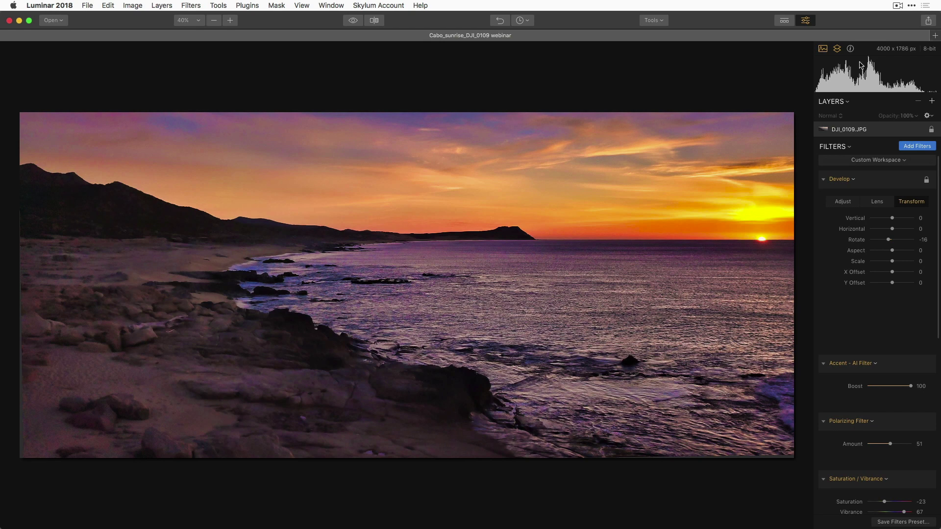
# - Show the presets, view their categories, and go to the full-screen Luminar Marketplace page in Safari to get more presets
pyautogui.click(785, 22)
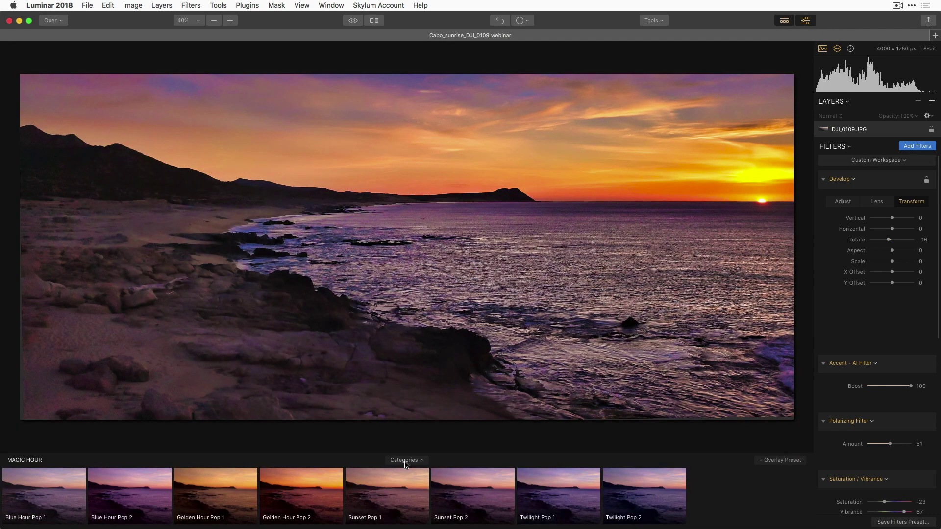
pyautogui.click(414, 463)
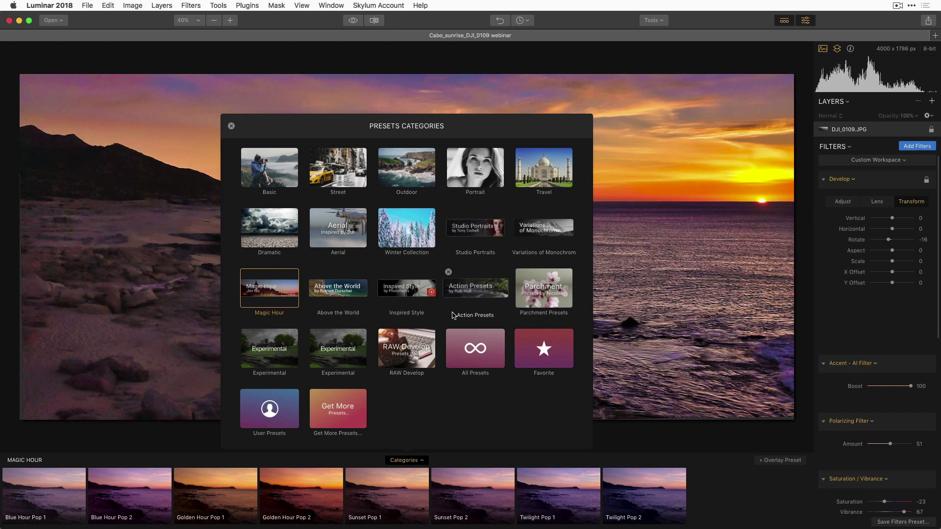
pyautogui.click(351, 420)
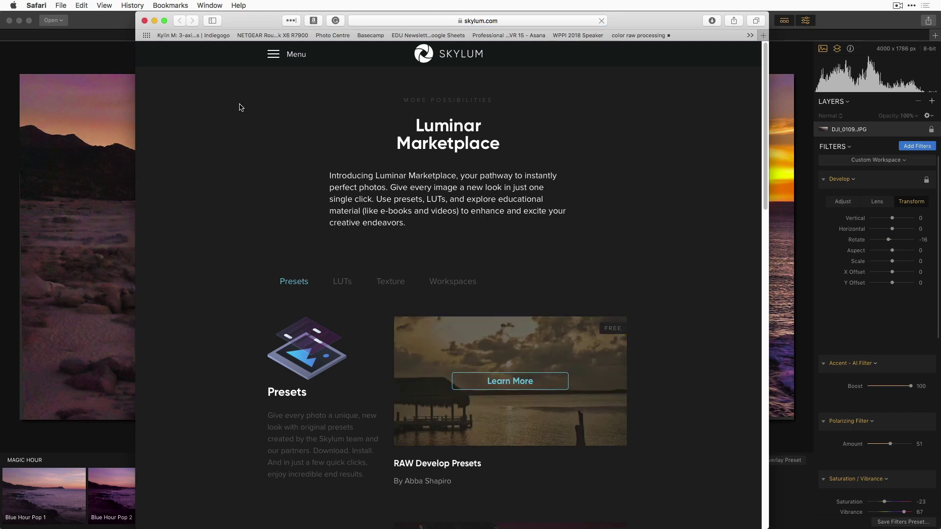
pyautogui.click(165, 21)
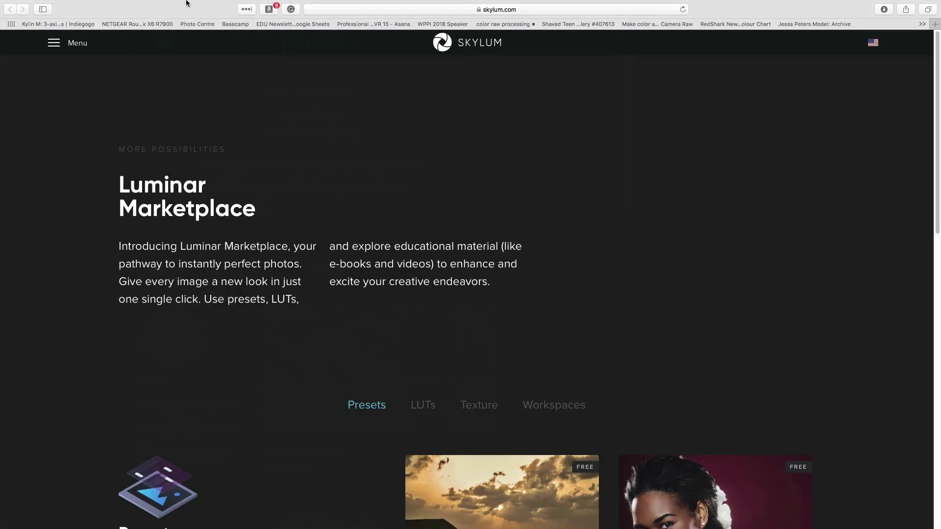
# - Browse the marketplace presets, open the Experimental Preset Pack, start its download, and close the browser window
pyautogui.scroll(-10, 289, 306)
pyautogui.scroll(-5, 289, 306)
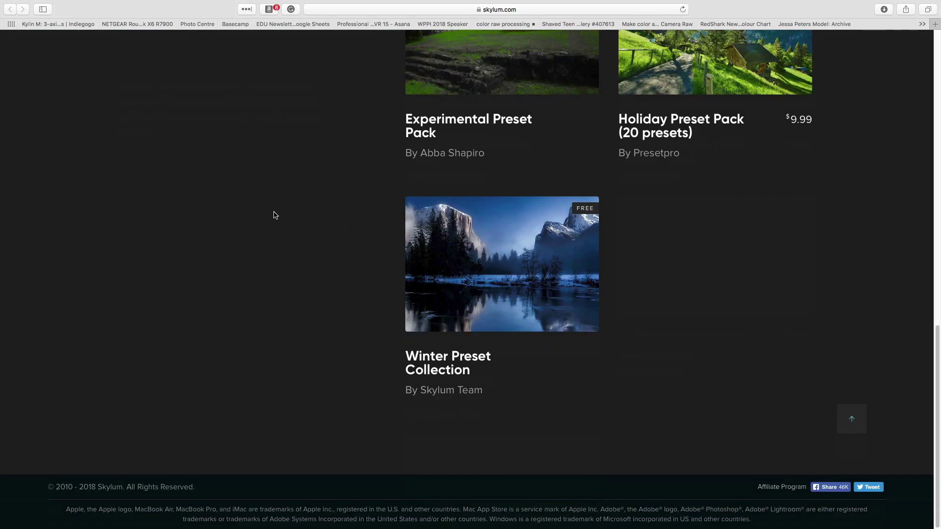
pyautogui.scroll(5, 279, 215)
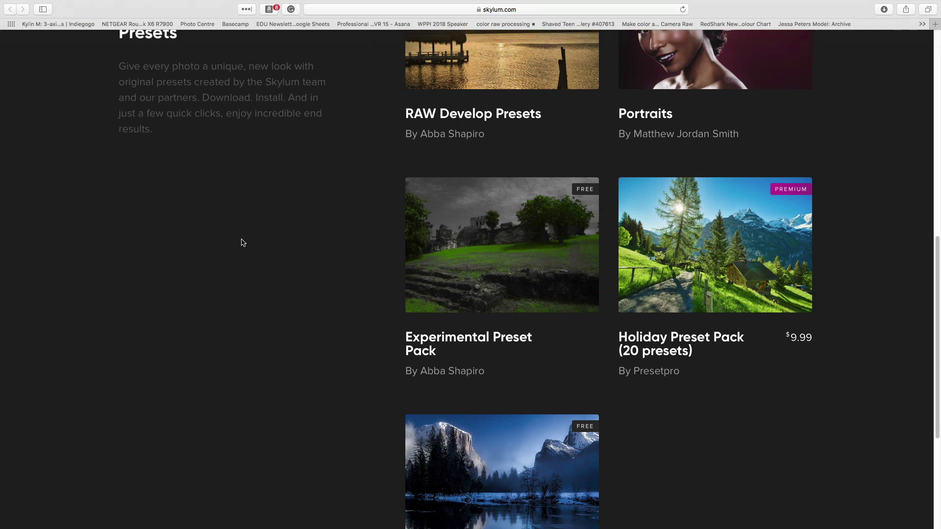
pyautogui.scroll(-3, 507, 368)
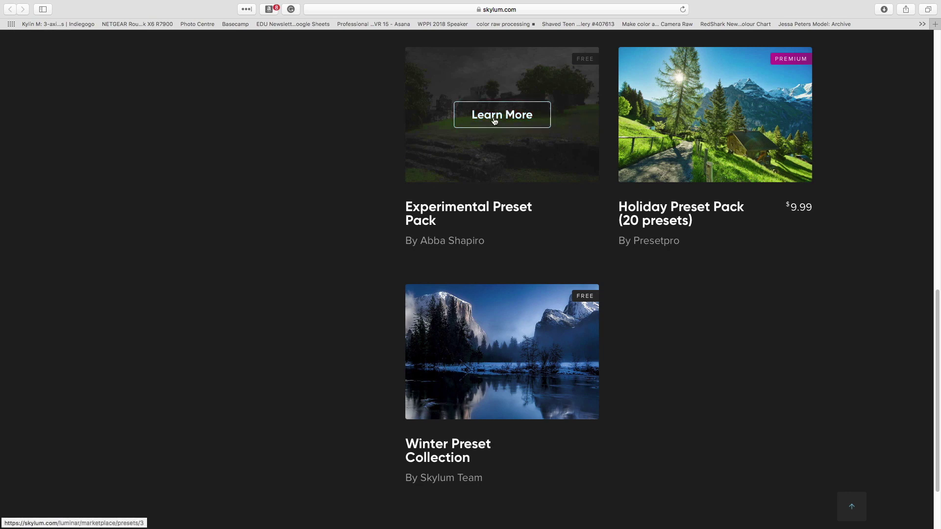
pyautogui.click(494, 120)
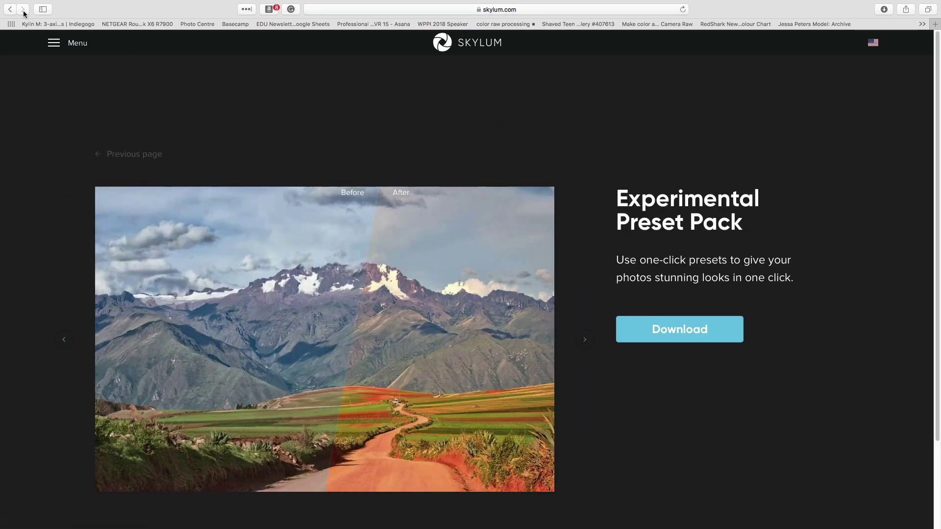
pyautogui.press('ctrl+super+f')
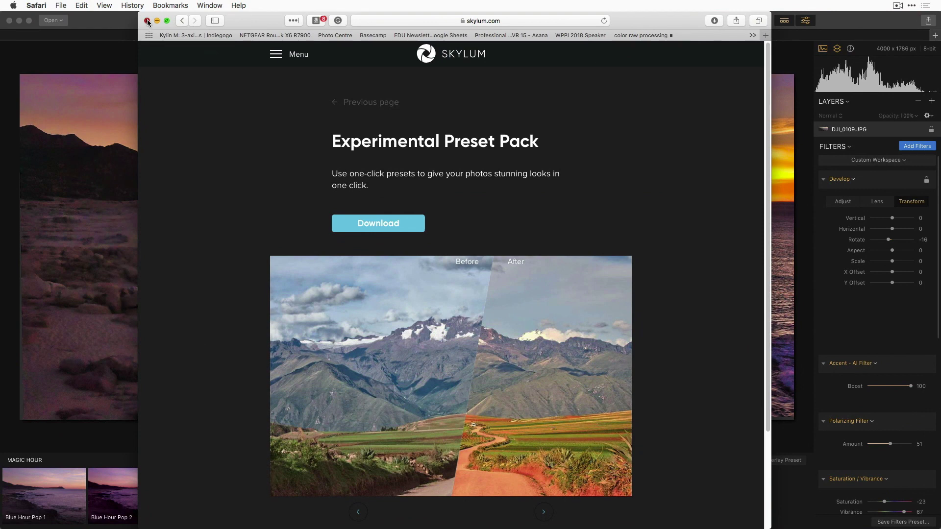
pyautogui.click(375, 226)
pyautogui.click(147, 21)
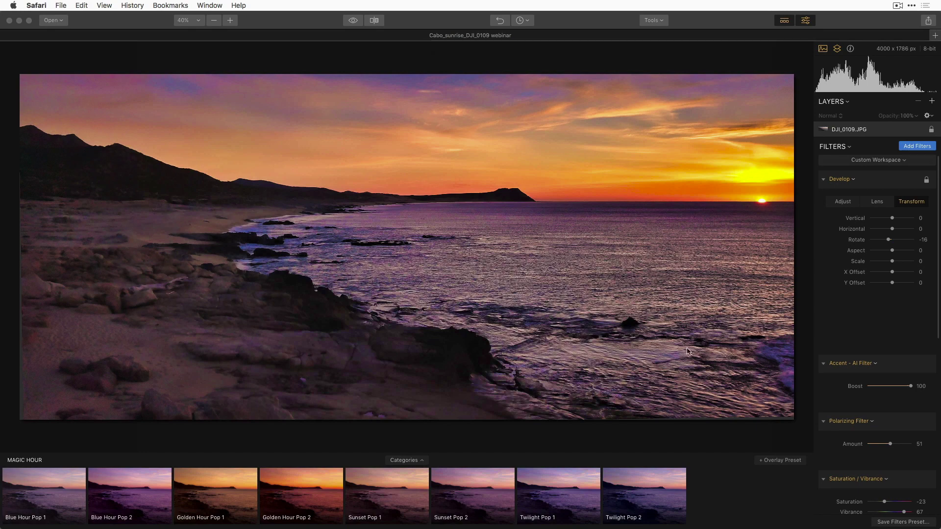
# - Add an Exposure filter from the filters catalog to the photo and set Exposure to 0.09
pyautogui.click(918, 148)
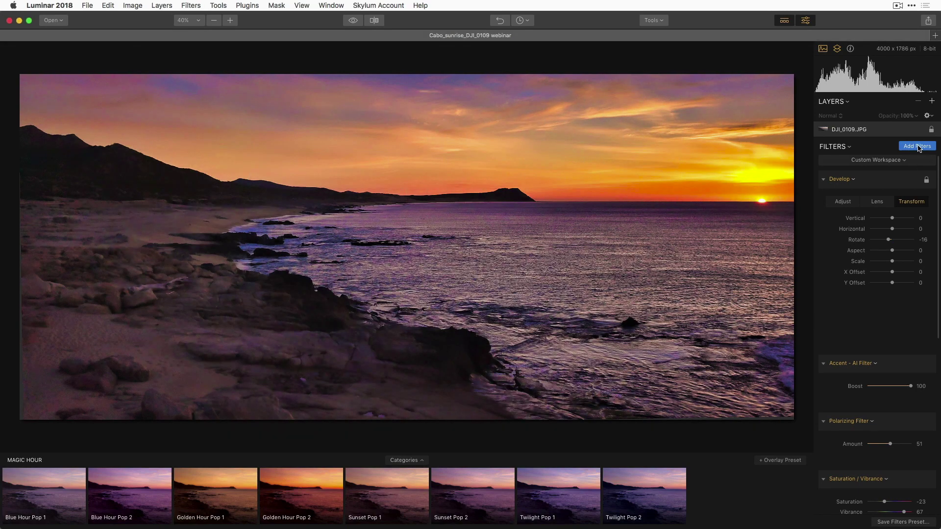
pyautogui.click(919, 148)
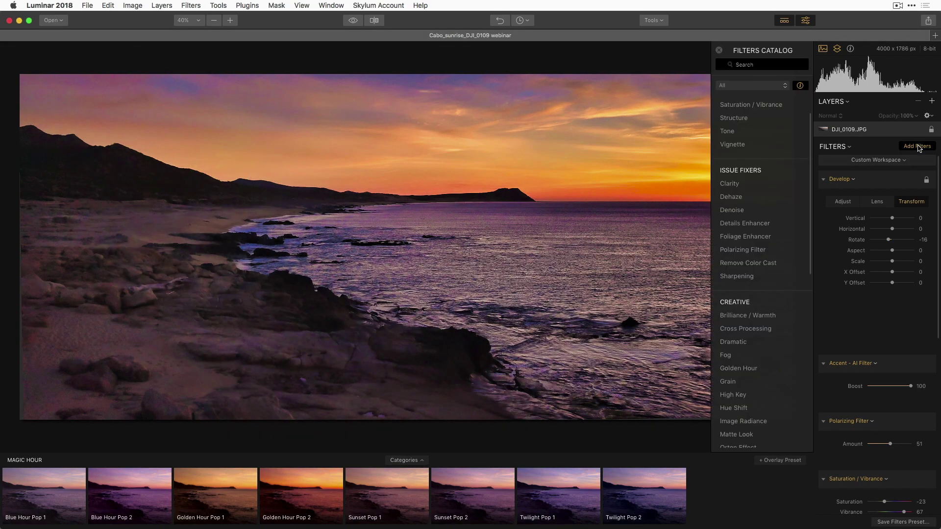
pyautogui.scroll(-4, 768, 362)
pyautogui.scroll(-5, 768, 371)
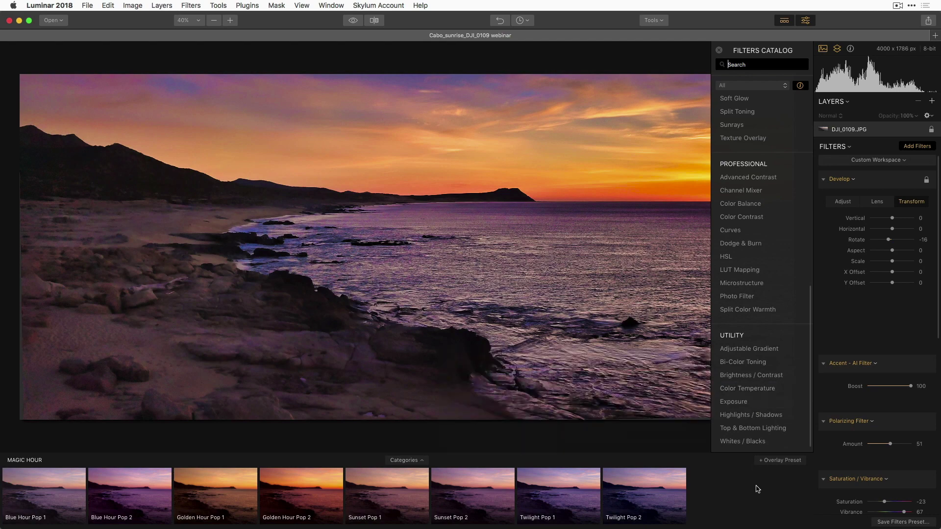
pyautogui.click(758, 405)
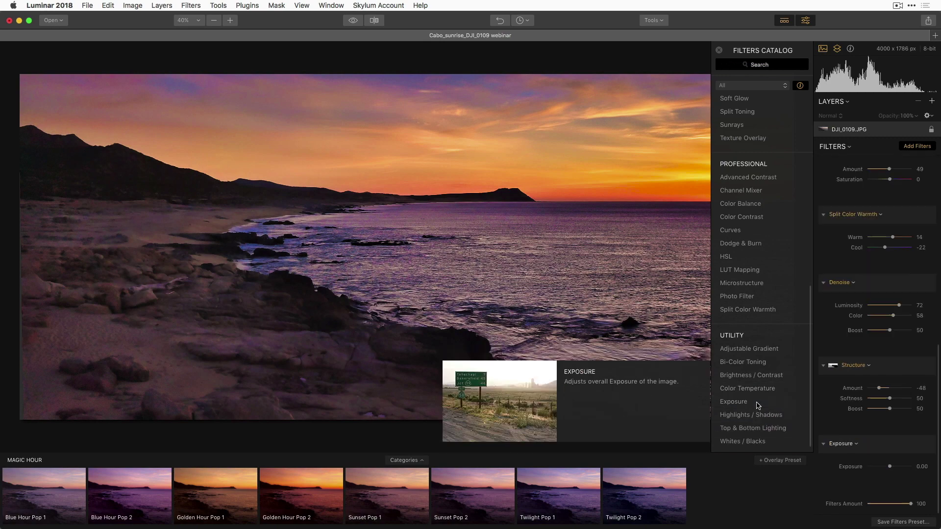
pyautogui.moveTo(889, 467)
pyautogui.mouseDown()
pyautogui.moveTo(900, 466)
pyautogui.moveTo(890, 468)
pyautogui.mouseUp()
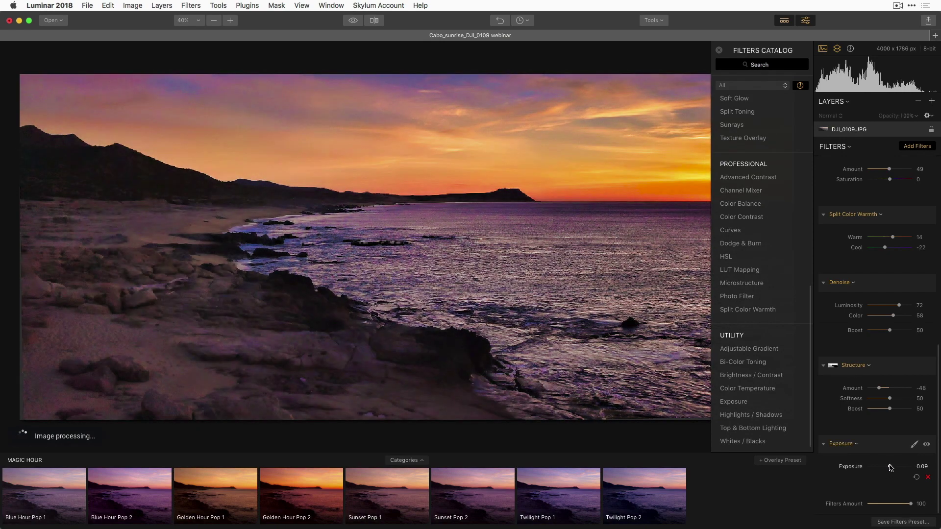
# - Add a Whites / Blacks filter from the catalog and move it above the Structure filter in the filter stack
pyautogui.scroll(2, 858, 210)
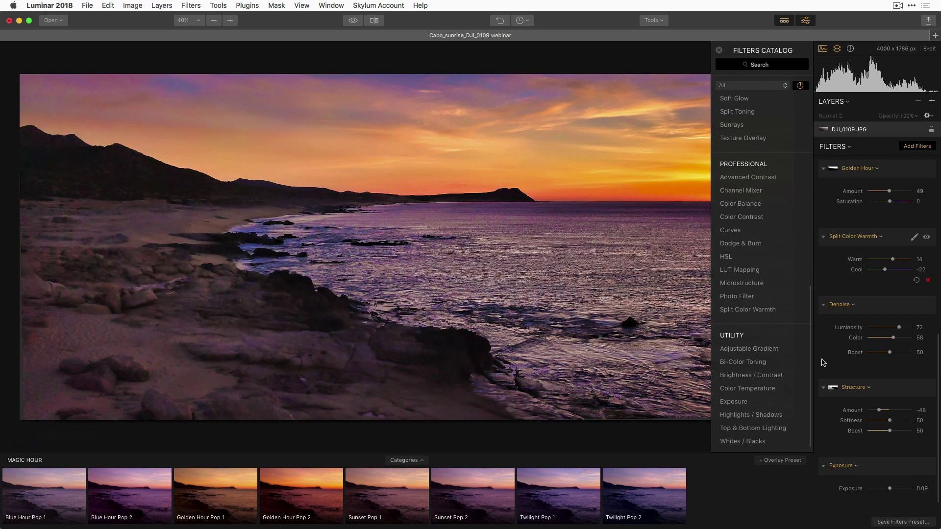
pyautogui.click(745, 443)
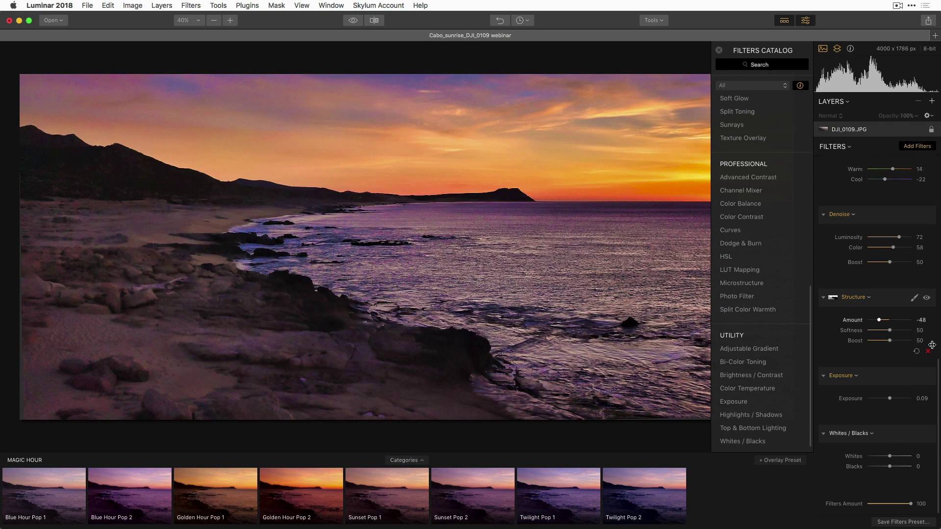
pyautogui.scroll(10, 938, 371)
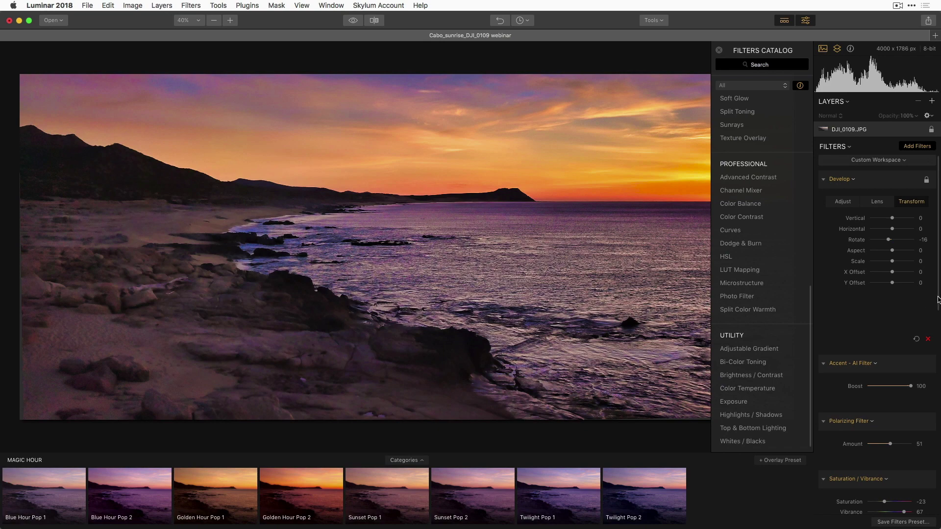
pyautogui.scroll(-10, 937, 300)
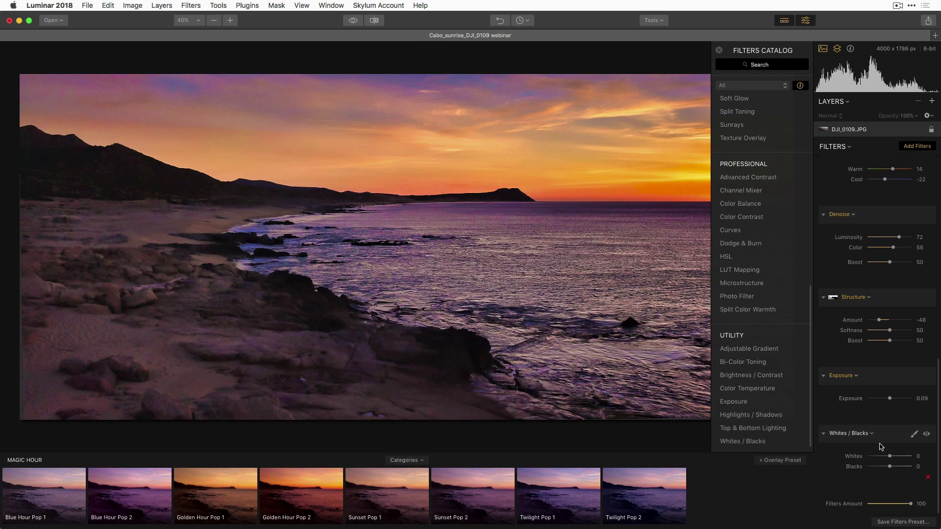
pyautogui.moveTo(742, 448)
pyautogui.moveTo(763, 408)
pyautogui.moveTo(883, 436); pyautogui.dragTo(877, 297)
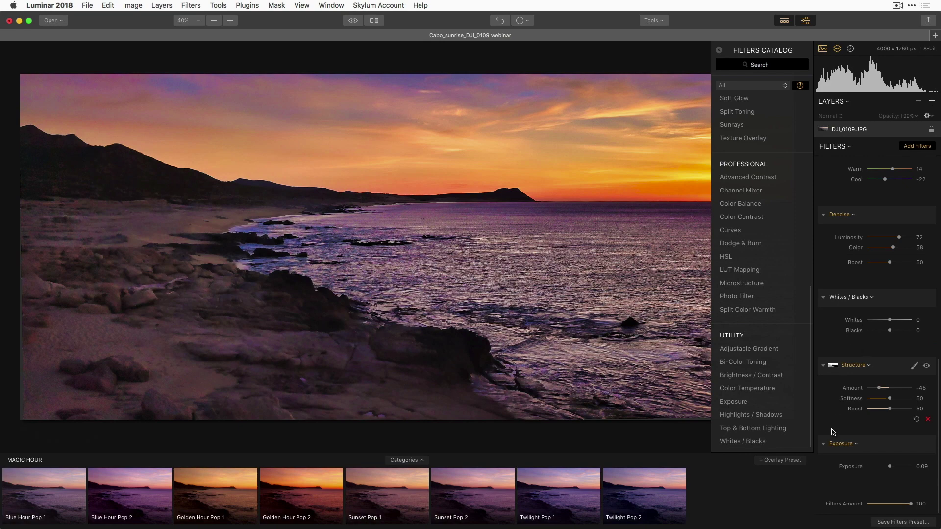
# - Add a Top & Bottom Lighting filter and set Top to -44 and Bottom to 3
pyautogui.moveTo(777, 428)
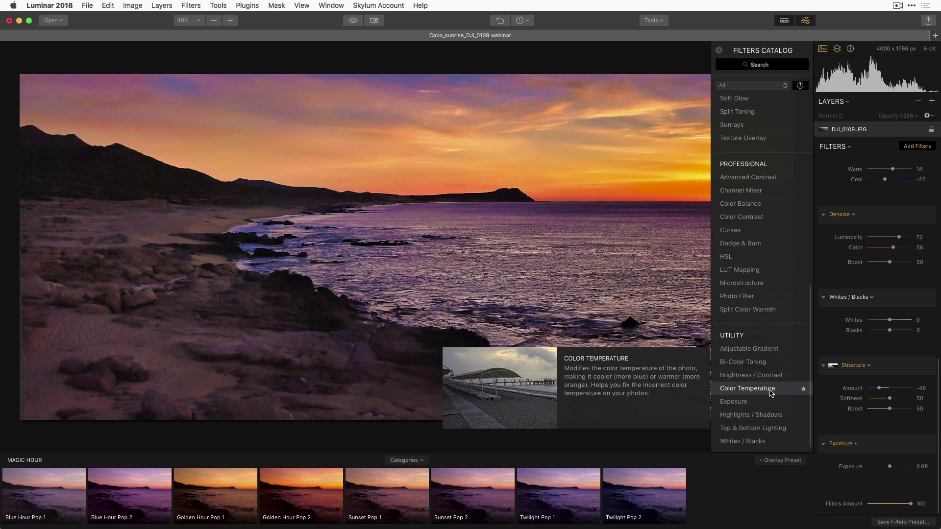
pyautogui.click(770, 429)
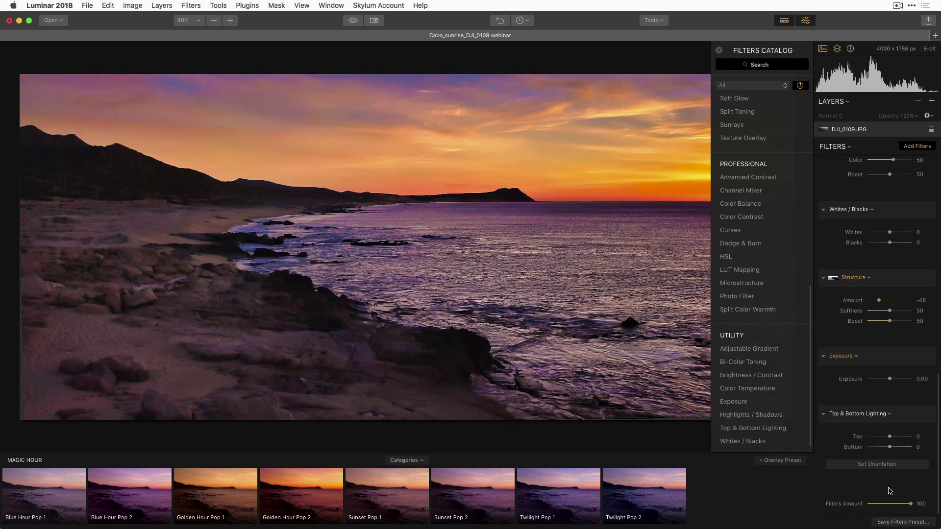
pyautogui.moveTo(892, 449)
pyautogui.mouseDown()
pyautogui.moveTo(874, 450)
pyautogui.moveTo(888, 439)
pyautogui.moveTo(880, 438)
pyautogui.moveTo(876, 447)
pyautogui.moveTo(896, 447)
pyautogui.mouseUp()
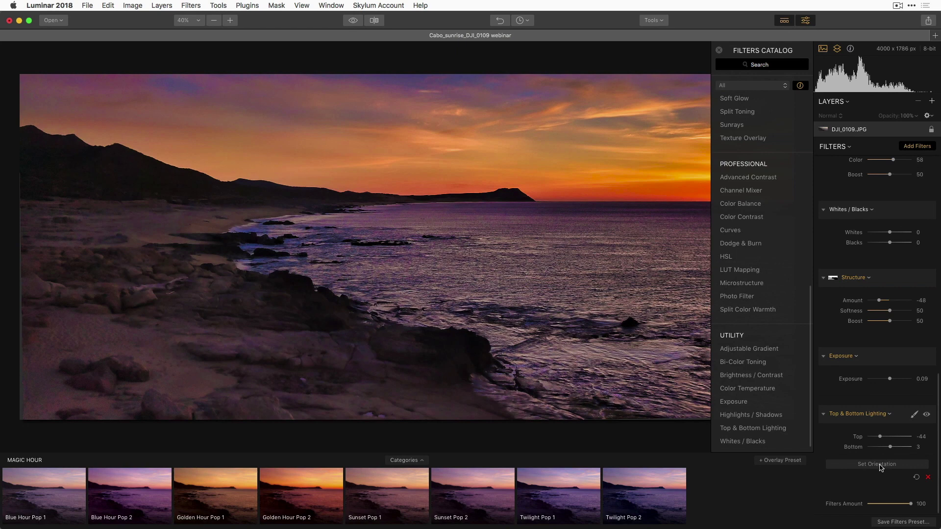
# - Orient the Top & Bottom Lighting filter along the horizon with Blend 14, and toggle the filter off and on to compare
pyautogui.click(878, 465)
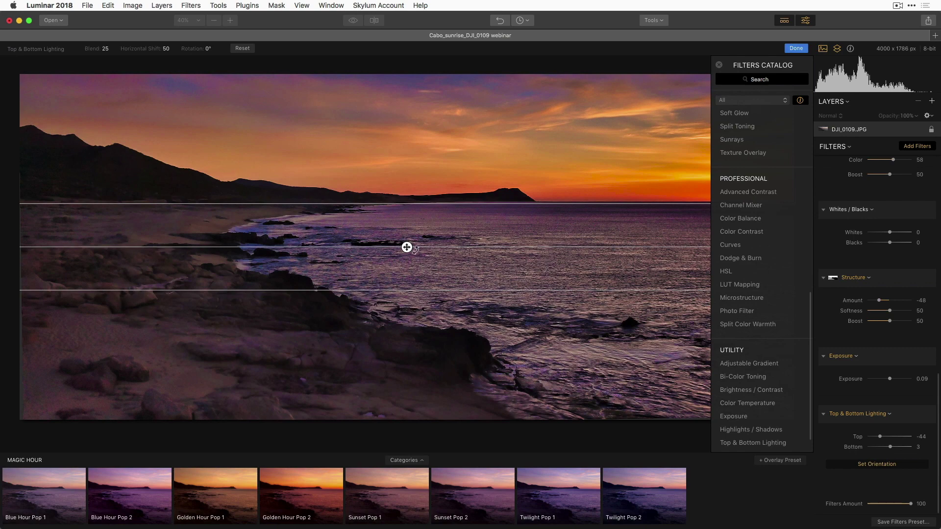
pyautogui.moveTo(407, 247); pyautogui.dragTo(403, 202)
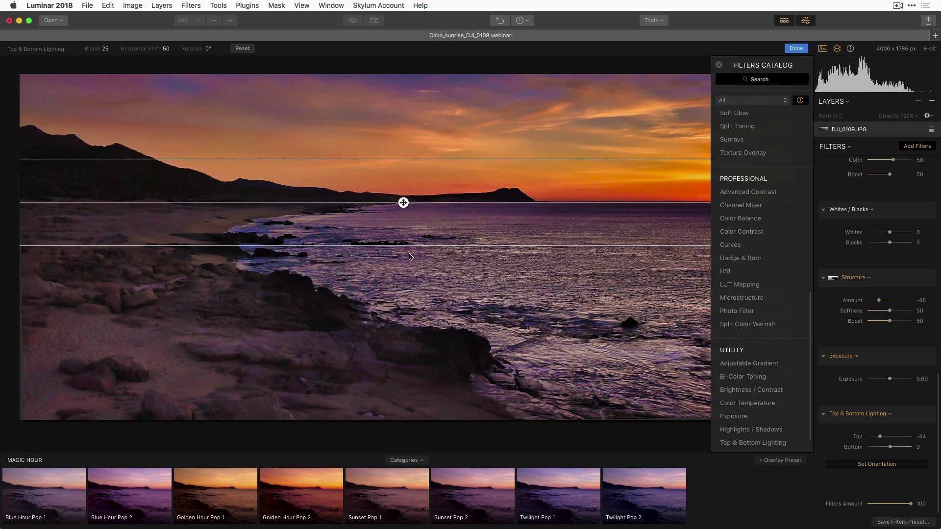
pyautogui.moveTo(408, 245); pyautogui.dragTo(403, 196)
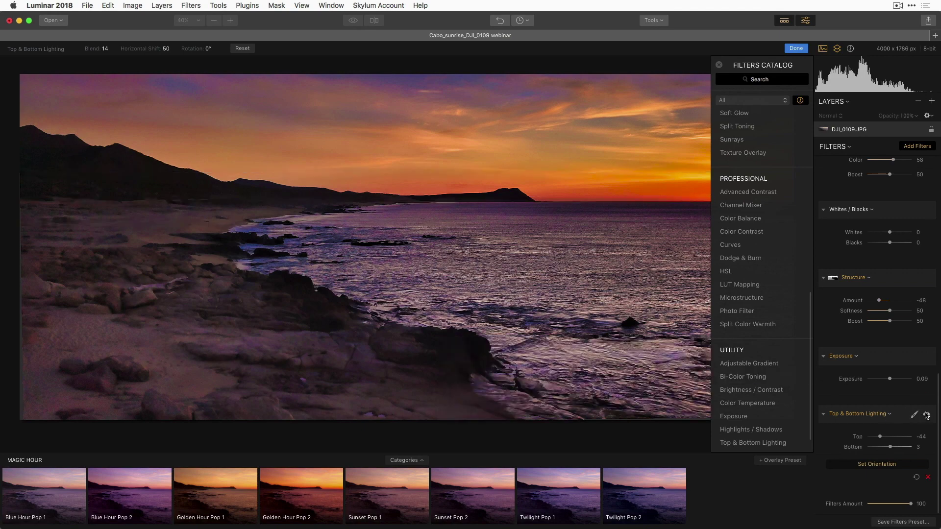
pyautogui.click(926, 414)
pyautogui.click(926, 415)
# - Add a second Structure filter from the catalog and show the mask options of the Top & Bottom Lighting filter
pyautogui.moveTo(937, 380); pyautogui.dragTo(938, 143)
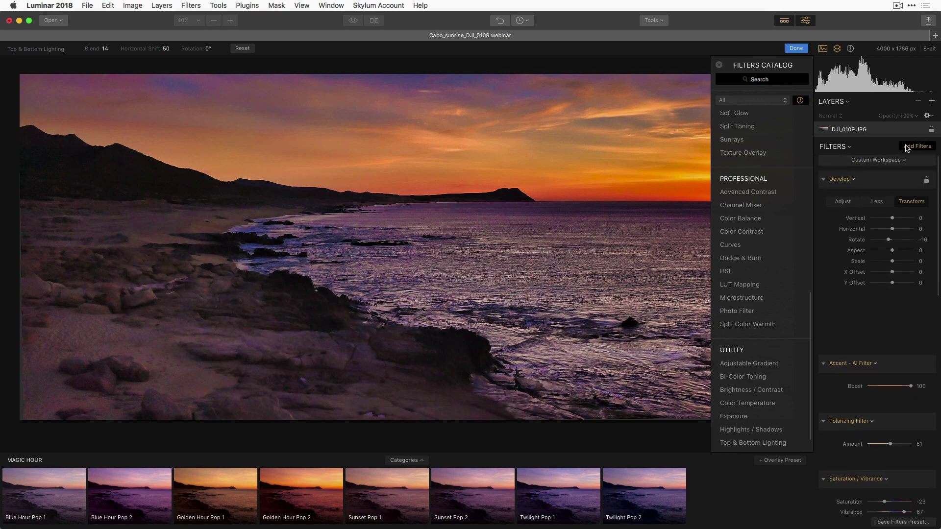
pyautogui.moveTo(781, 162)
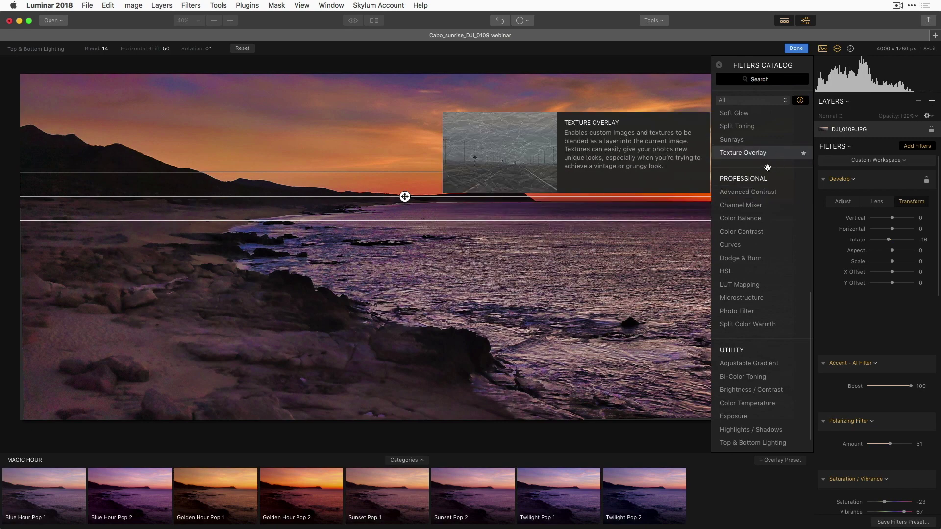
pyautogui.moveTo(785, 292)
pyautogui.scroll(10, 786, 293)
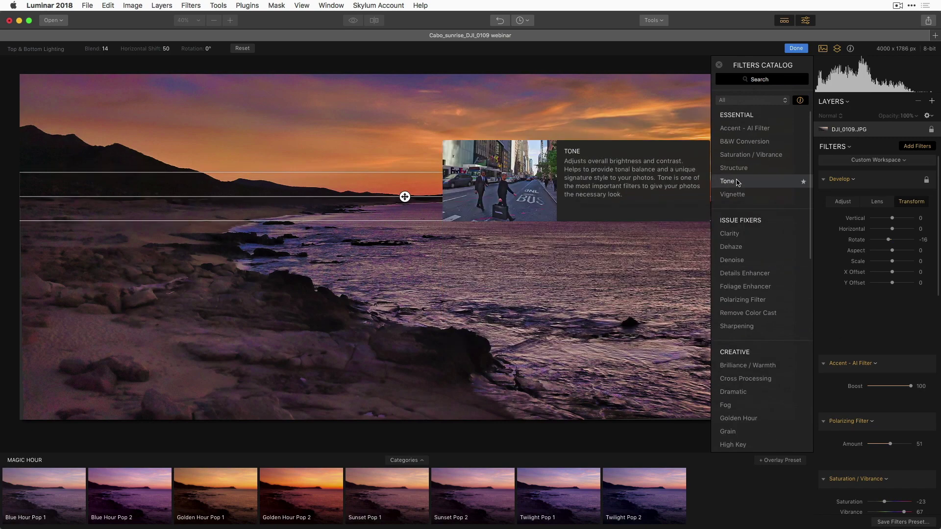
pyautogui.moveTo(734, 169)
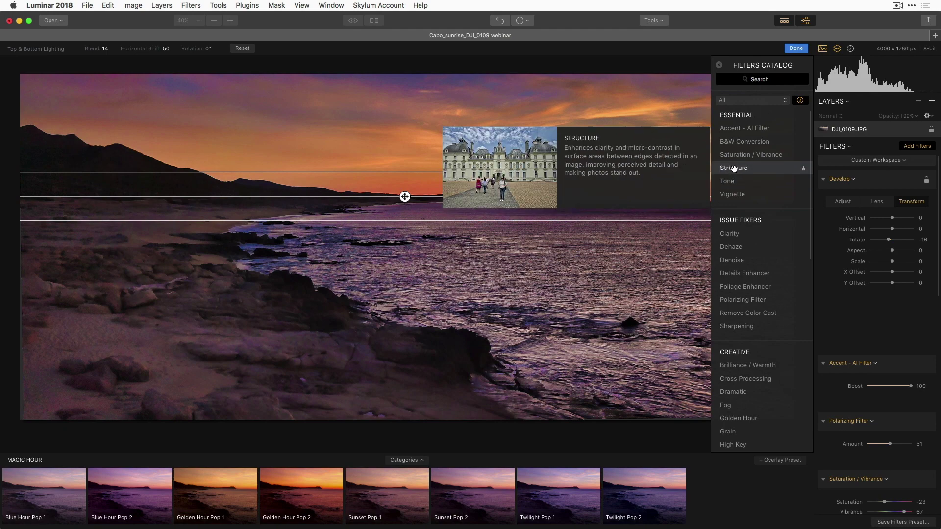
pyautogui.click(733, 168)
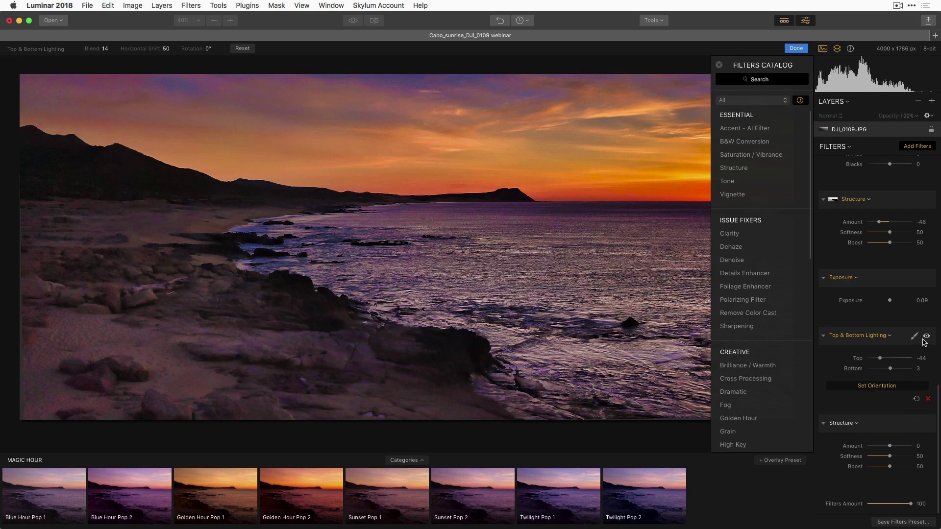
pyautogui.click(914, 336)
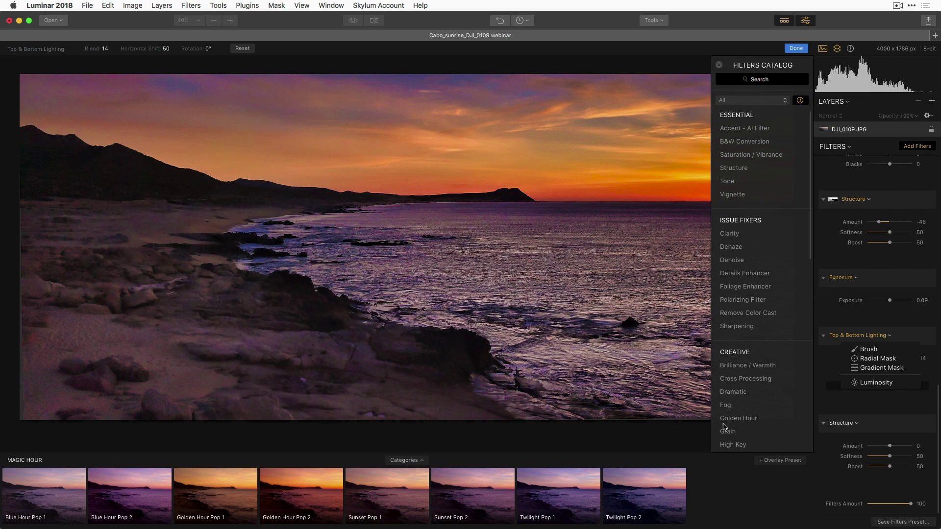
pyautogui.click(890, 446)
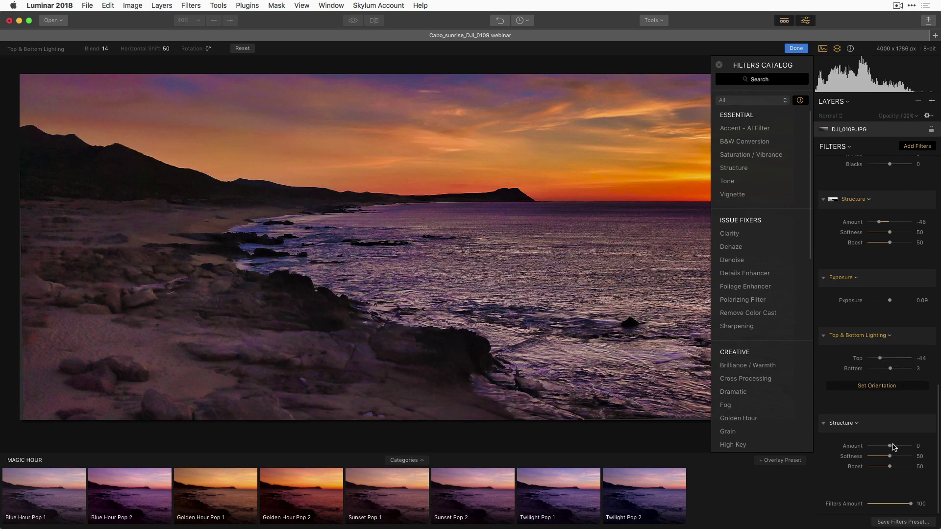
# - Try Amount values of 100 and 41 on the new Structure filter, settle on -58, and adjust its Softness
pyautogui.moveTo(891, 448); pyautogui.dragTo(925, 449)
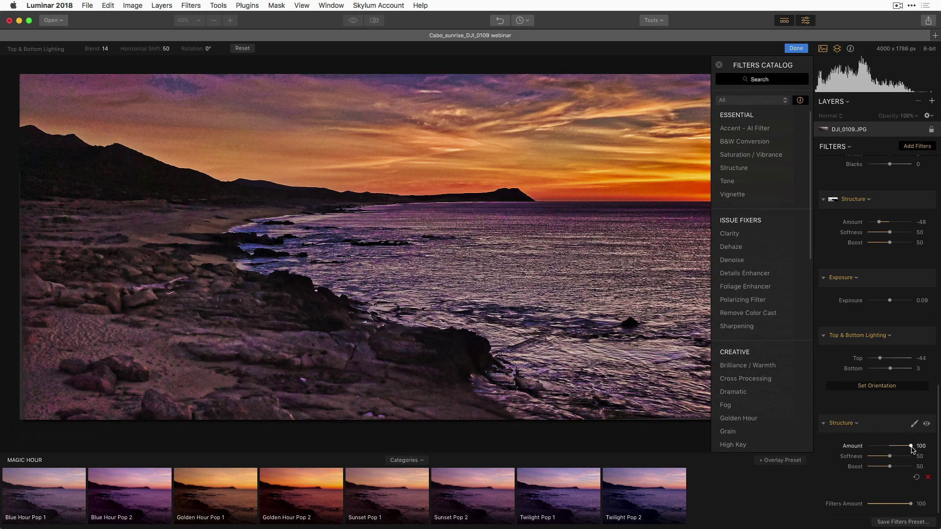
pyautogui.moveTo(912, 447); pyautogui.dragTo(900, 449)
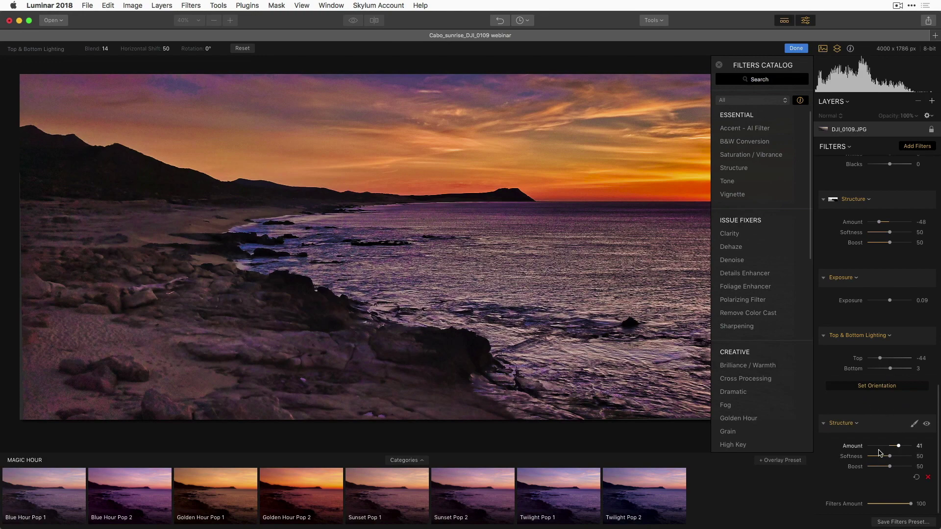
pyautogui.moveTo(899, 446); pyautogui.dragTo(878, 446)
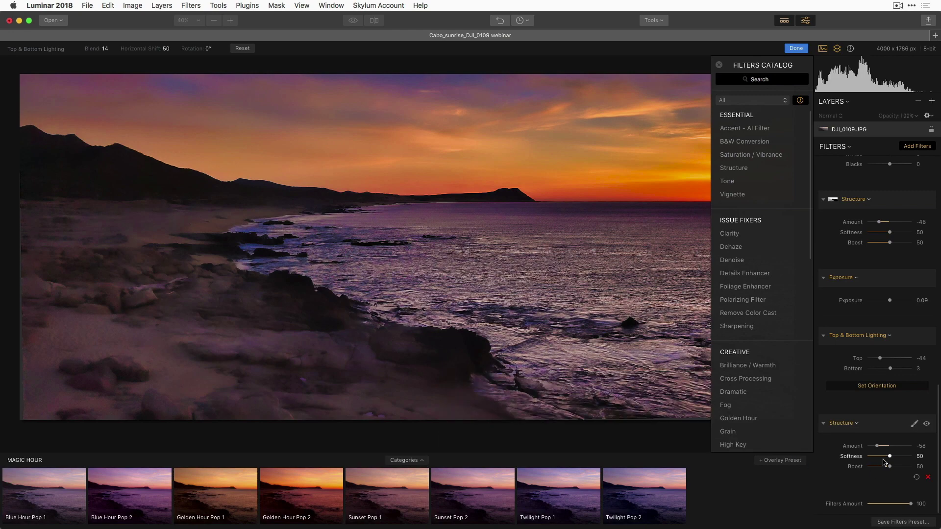
pyautogui.moveTo(891, 456); pyautogui.dragTo(896, 456)
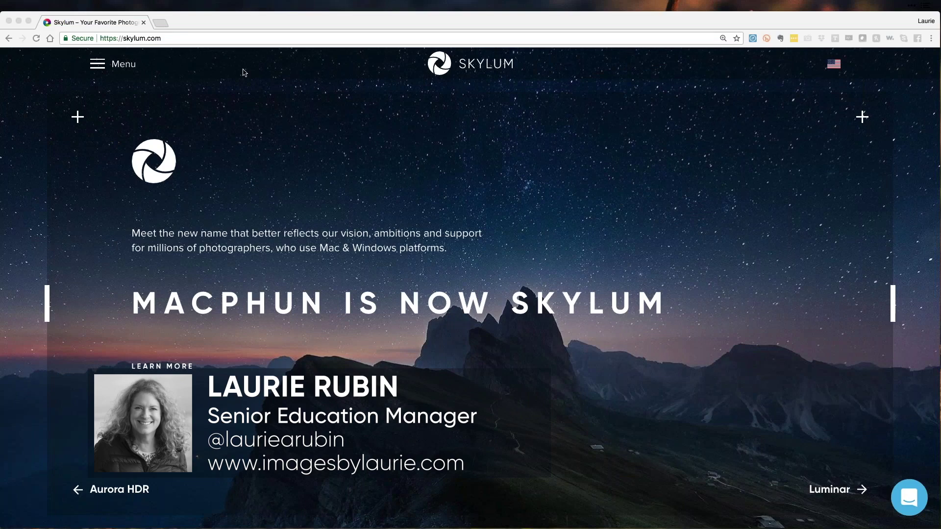
# - Open the Luminar 2018 page on skylum.com in Chrome and review its features, improvements and tech requirements
pyautogui.click(97, 66)
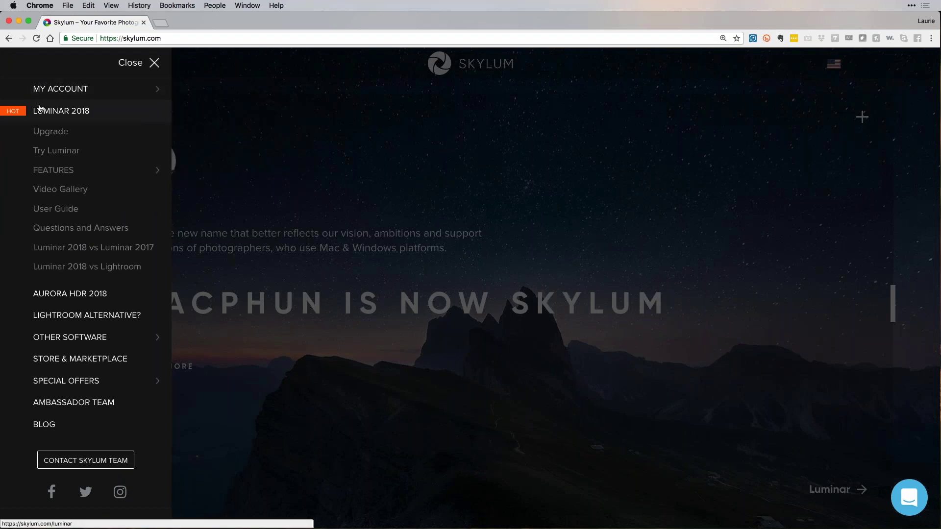
pyautogui.click(58, 113)
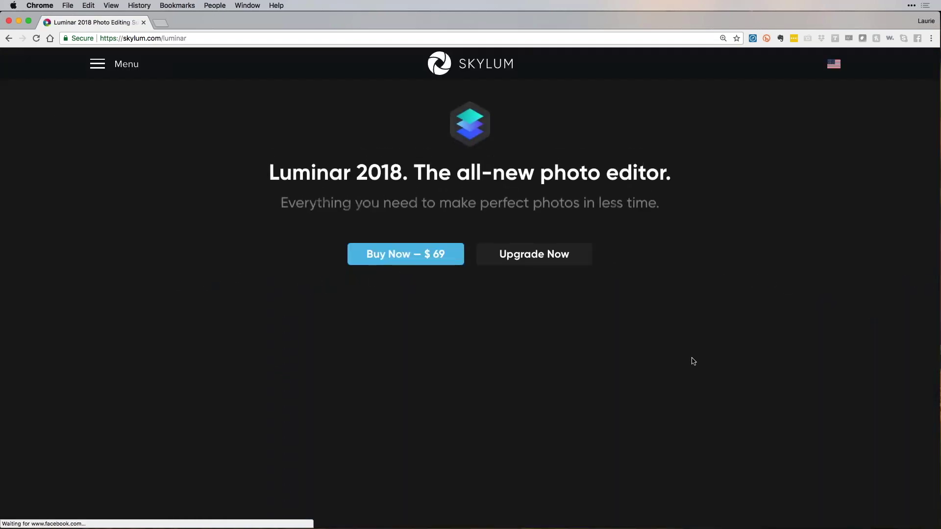
pyautogui.scroll(-3, 698, 365)
pyautogui.scroll(-15, 701, 367)
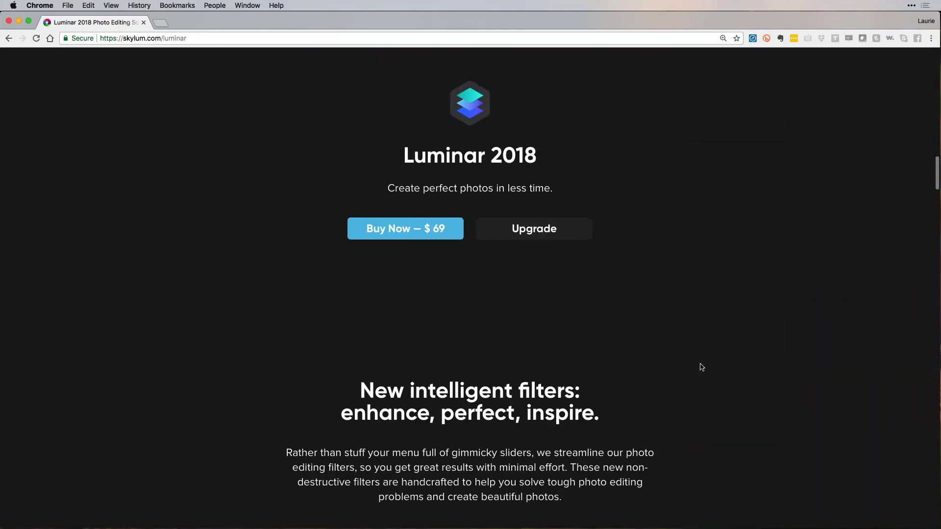
pyautogui.scroll(-12, 702, 366)
pyautogui.scroll(-6, 701, 367)
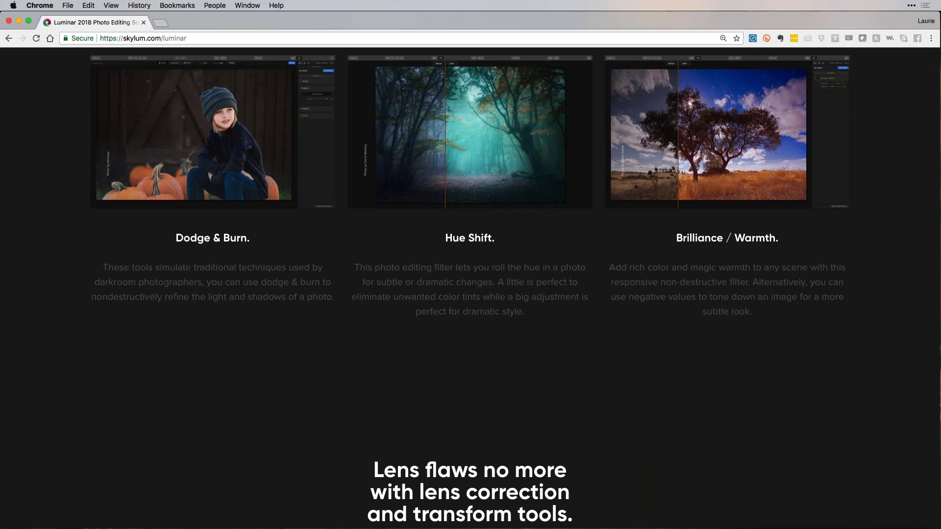
pyautogui.scroll(-20, 470, 289)
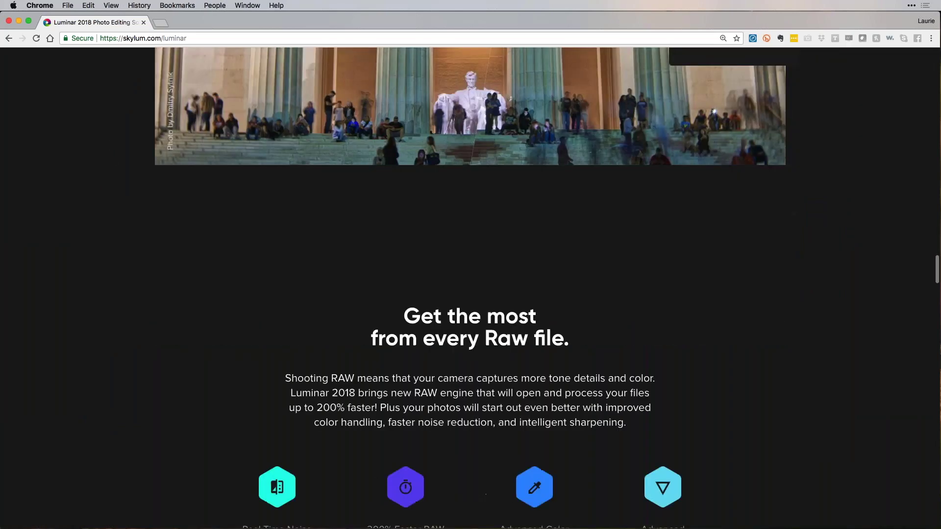
pyautogui.scroll(-20, 701, 363)
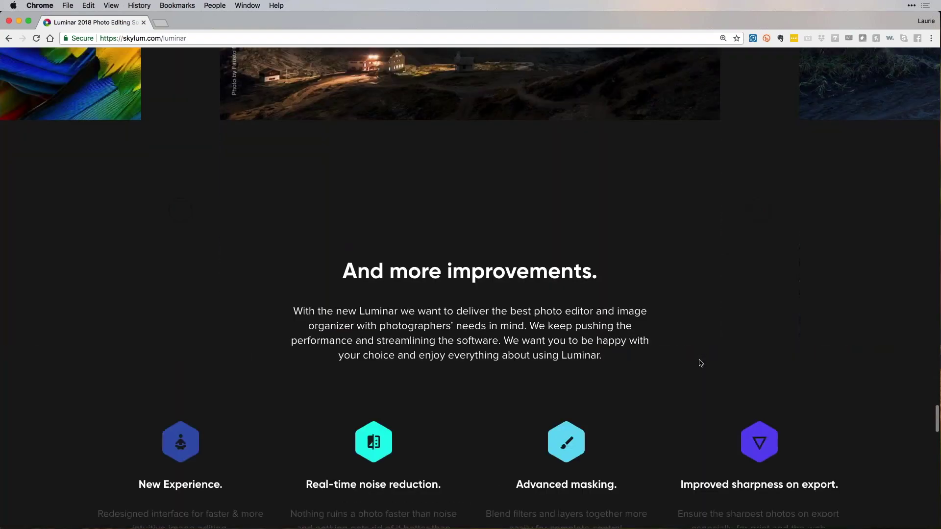
pyautogui.scroll(-15, 701, 363)
pyautogui.scroll(8, 470, 288)
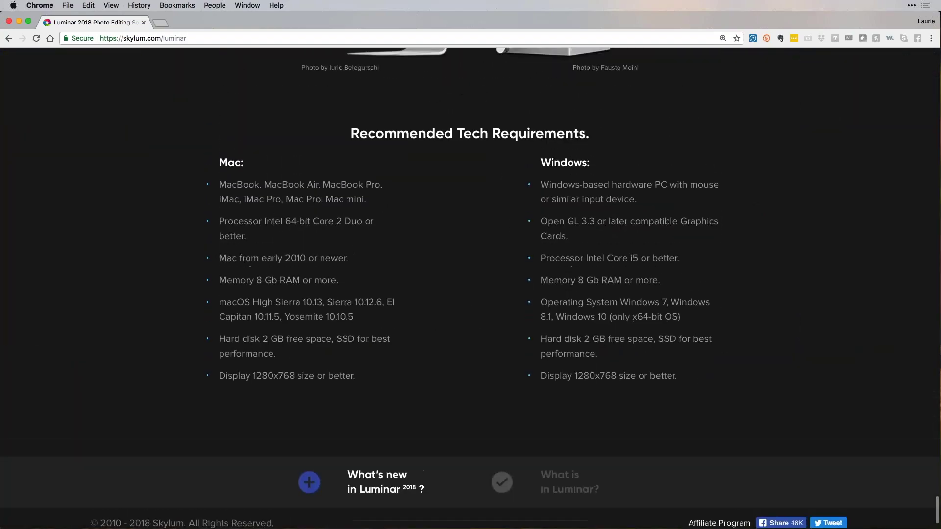
# - Open the Luminar 2018 for PC & Mac comparison and review the feature table for both platforms
pyautogui.scroll(10, 201, 274)
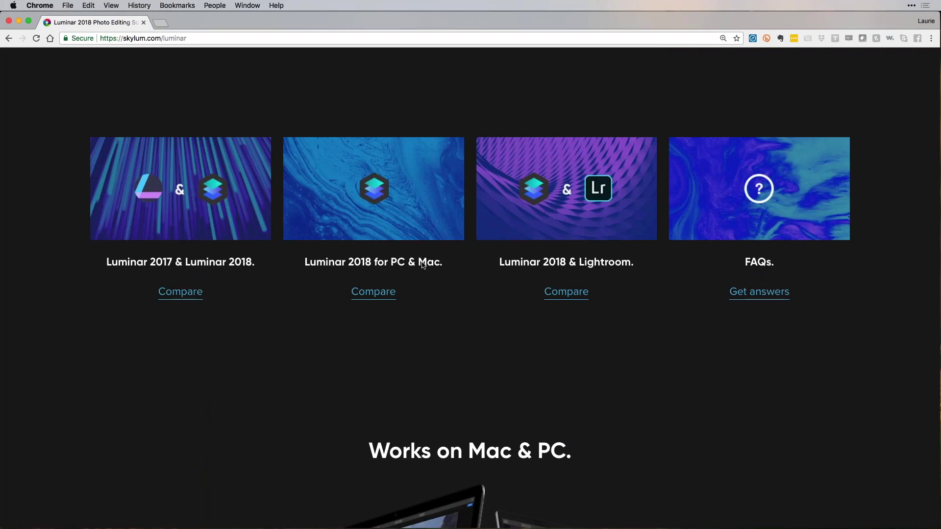
pyautogui.click(372, 294)
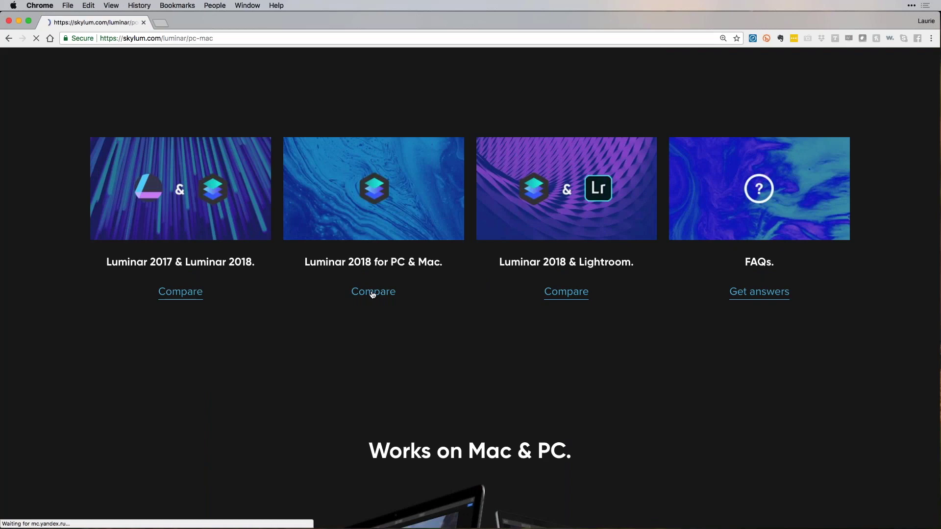
pyautogui.scroll(-10, 849, 357)
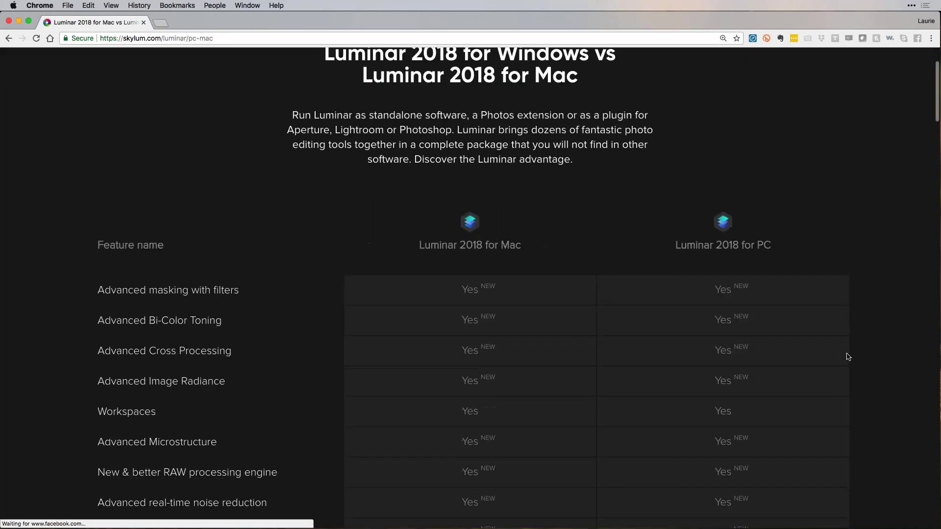
pyautogui.scroll(-15, 848, 357)
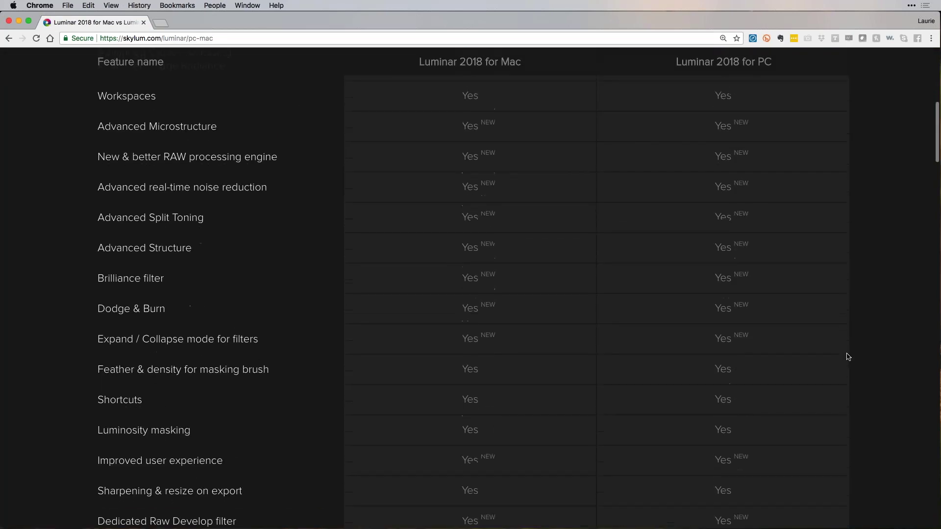
pyautogui.scroll(-15, 849, 356)
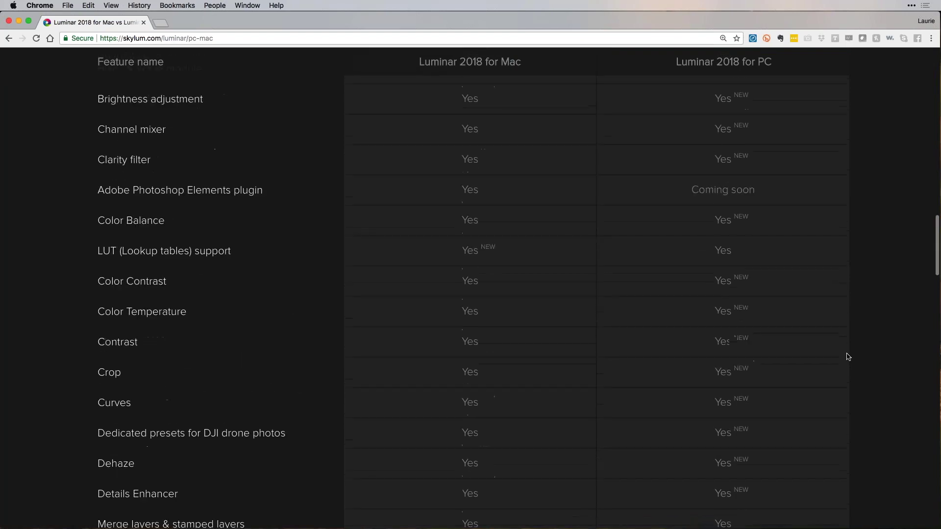
pyautogui.scroll(20, 848, 356)
pyautogui.scroll(10, 848, 357)
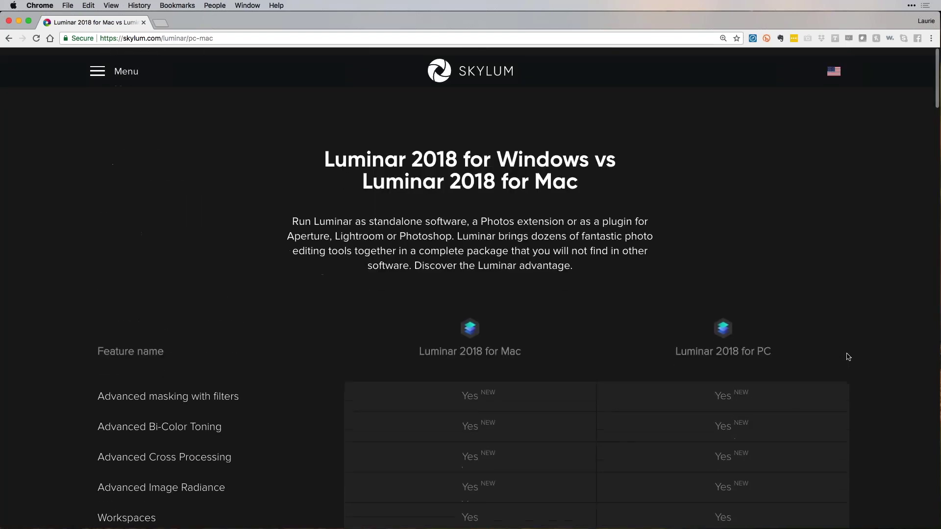
# - Open the Luminar 2018 User Guide and look over its Introduction and the list of chapters
pyautogui.click(97, 65)
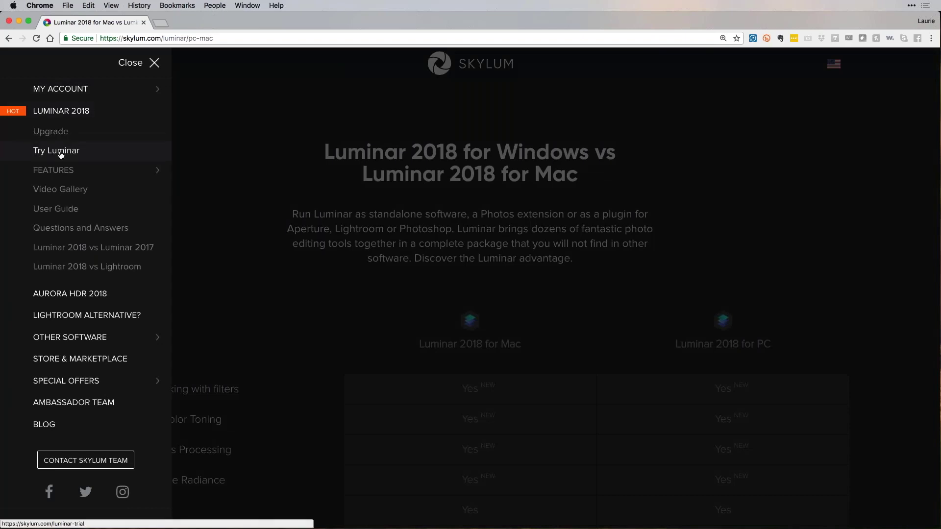
pyautogui.click(39, 209)
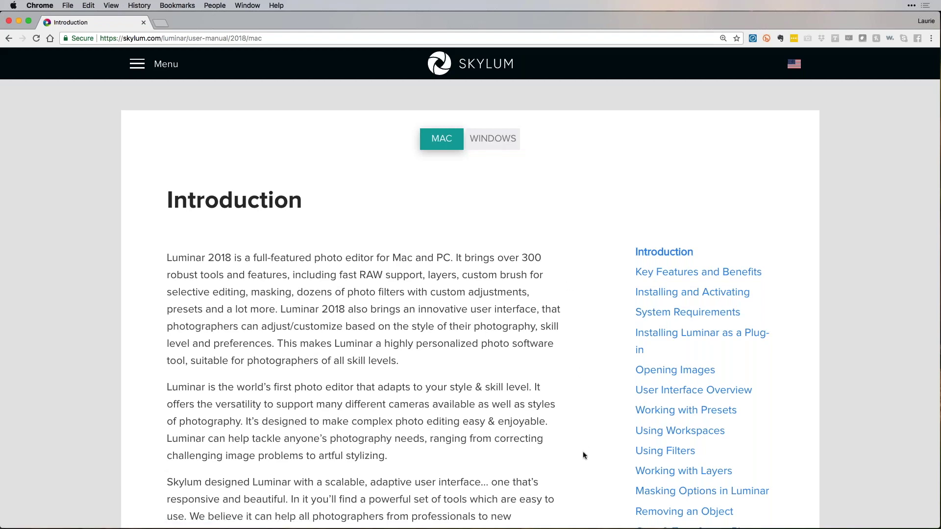
pyautogui.scroll(-5, 583, 451)
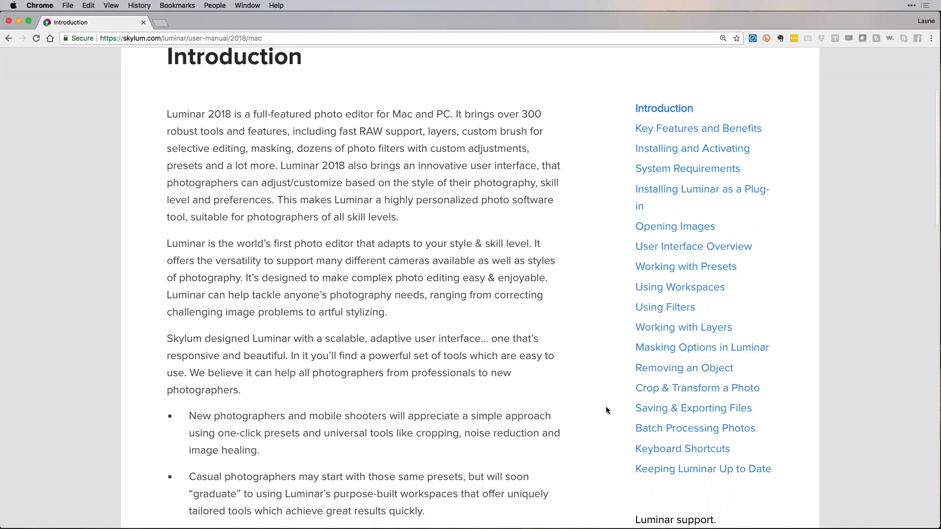
pyautogui.scroll(-2, 702, 173)
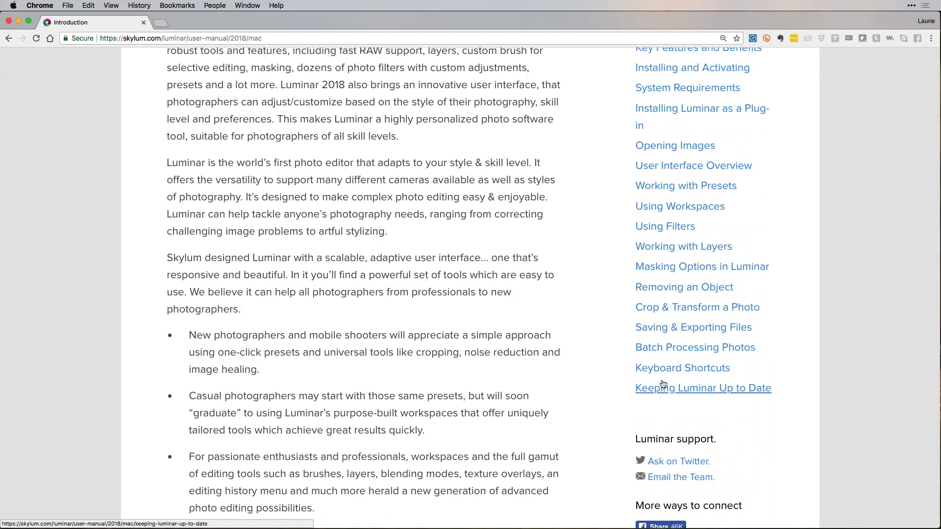
# - Open the Keyboard Shortcuts chapter of the Mac user guide and review the shortcuts from General to View Menu
pyautogui.click(682, 368)
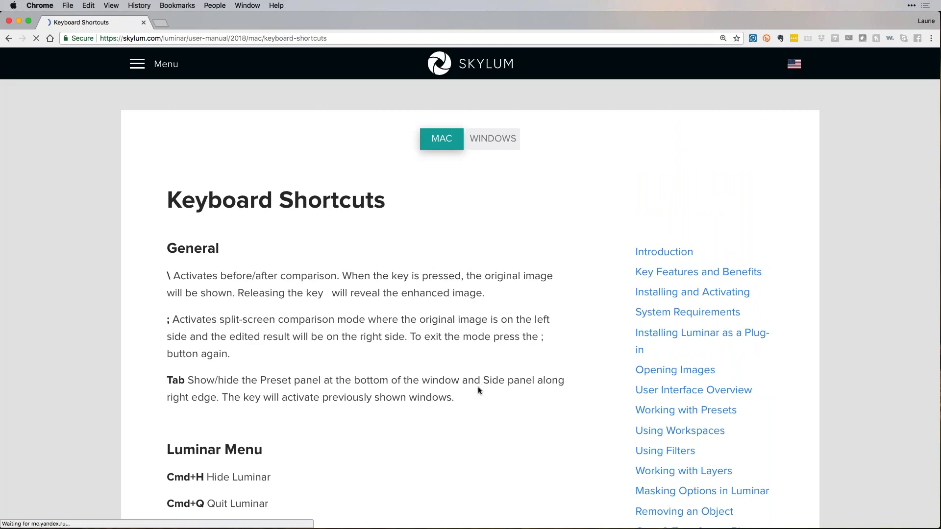
pyautogui.scroll(-4, 479, 390)
pyautogui.scroll(-3, 479, 391)
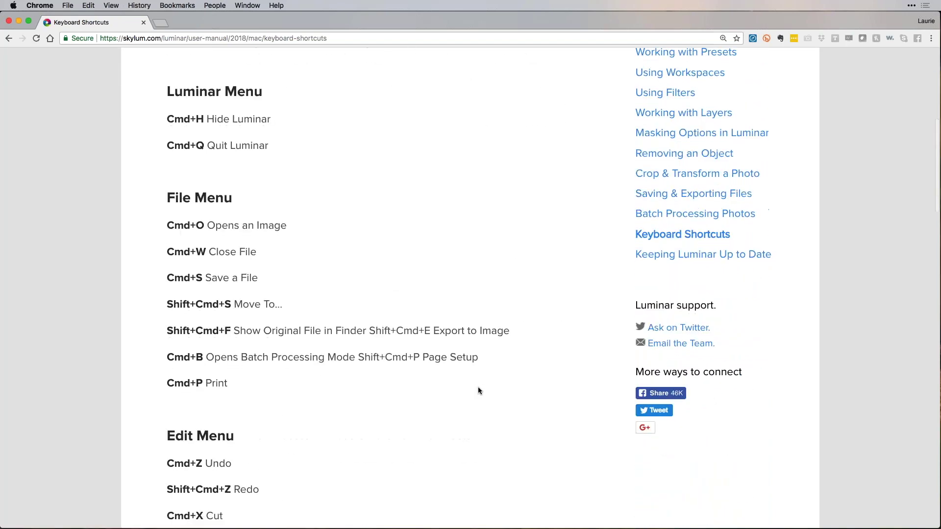
pyautogui.scroll(5, 479, 390)
pyautogui.scroll(3, 479, 389)
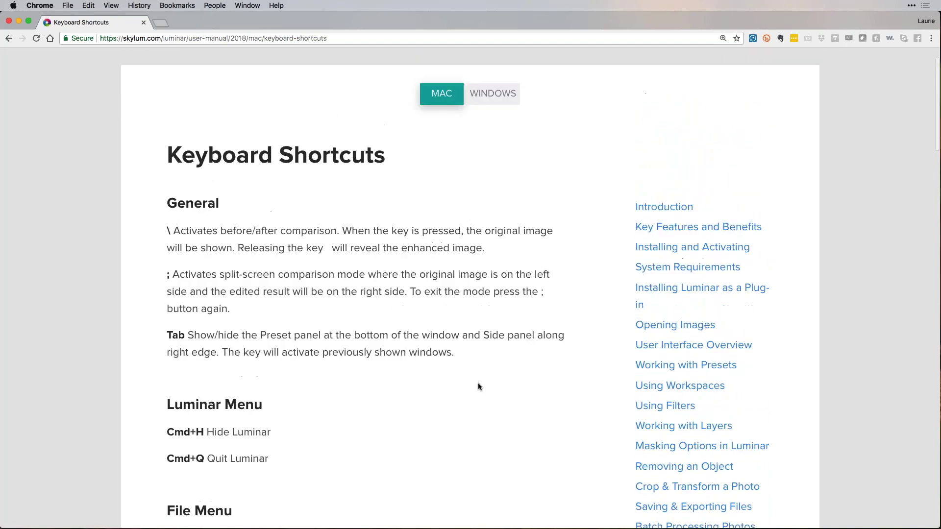
pyautogui.scroll(-20, 479, 389)
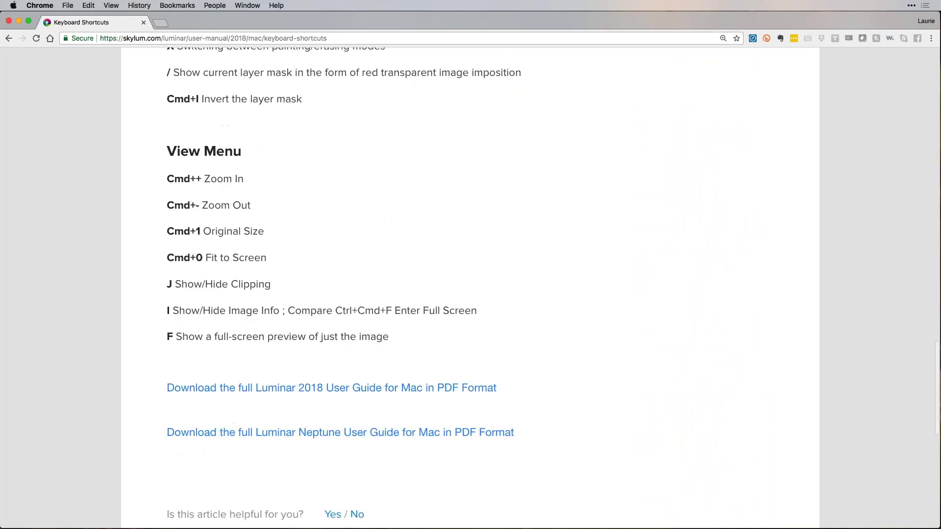
pyautogui.scroll(6, 479, 388)
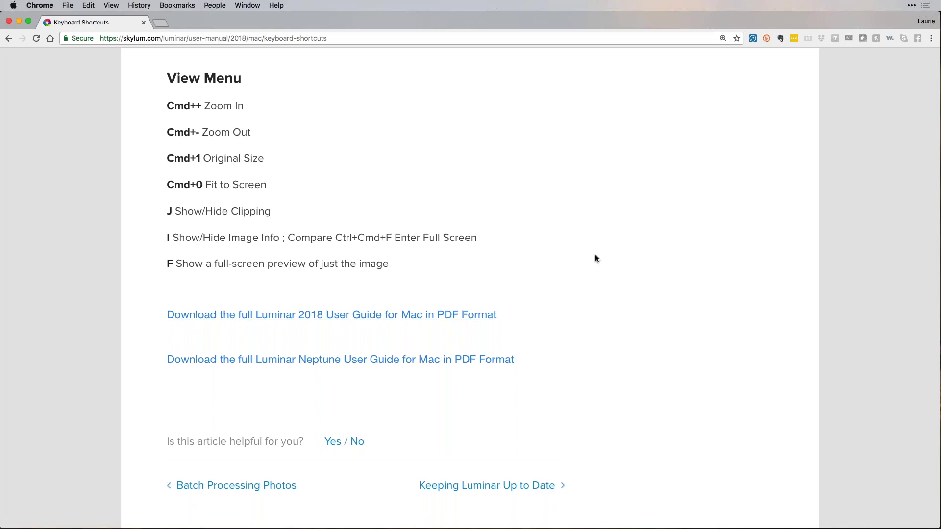
pyautogui.scroll(15, 595, 257)
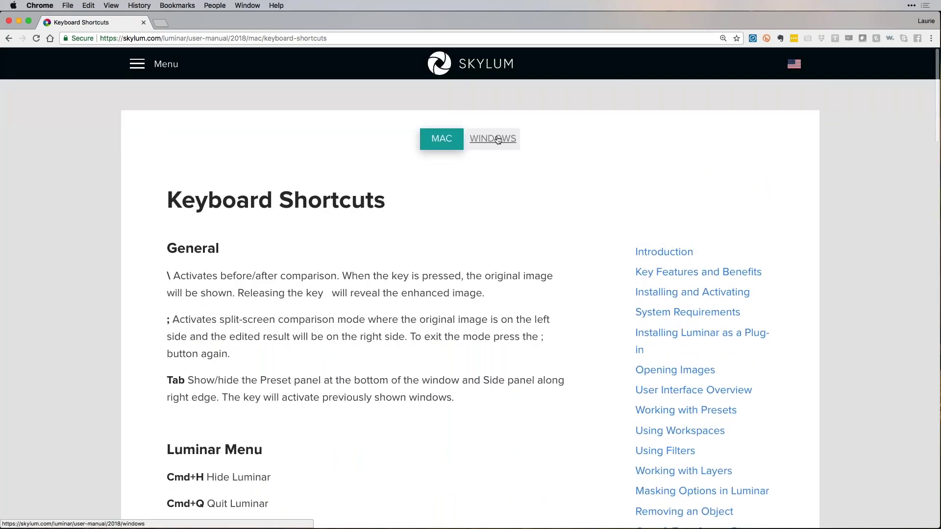
# - Open the Luminar 2018 Video Gallery and browse the Quick Start tutorials for Mac and PC and the Fast Knowledge videos
pyautogui.click(136, 69)
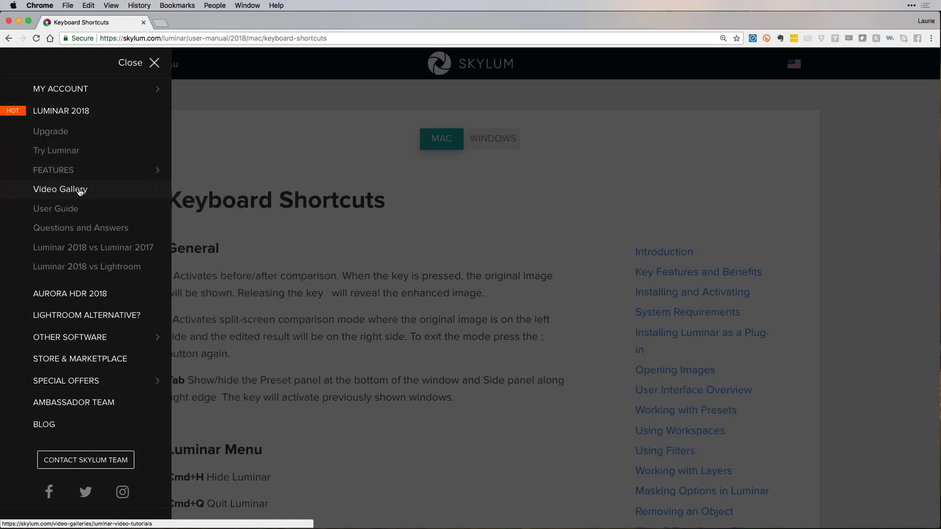
pyautogui.click(80, 191)
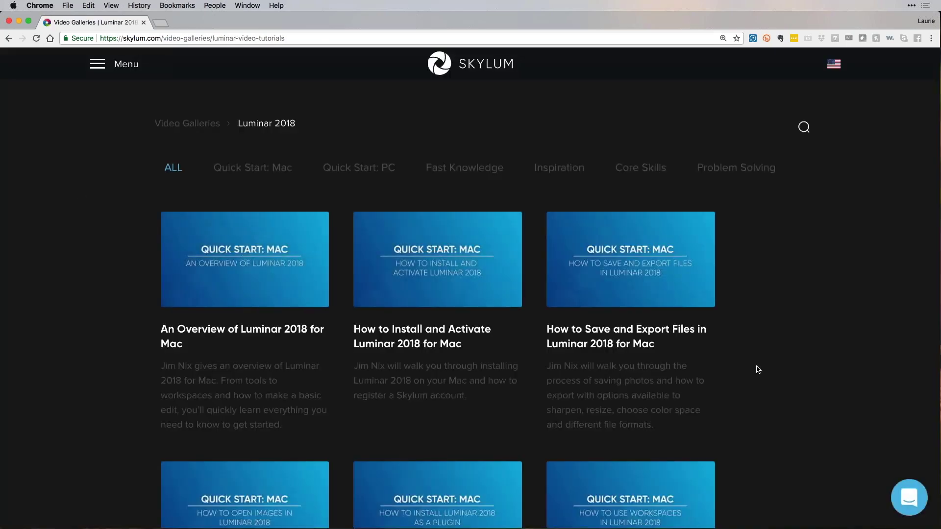
pyautogui.scroll(-5, 758, 370)
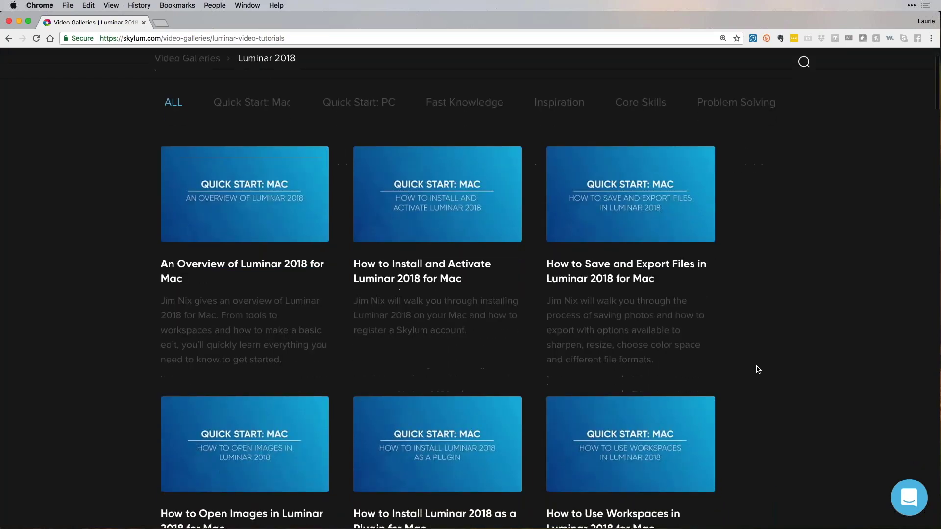
pyautogui.scroll(-14, 758, 369)
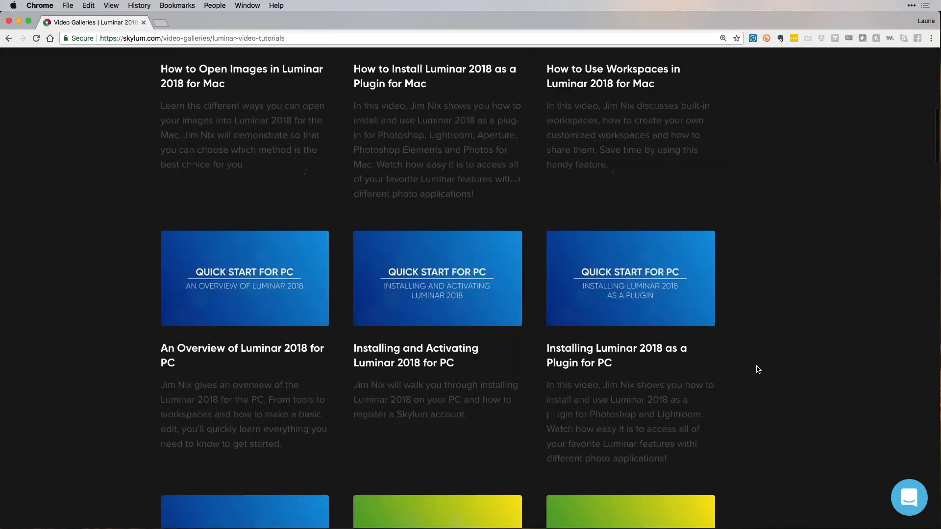
pyautogui.scroll(-2, 758, 369)
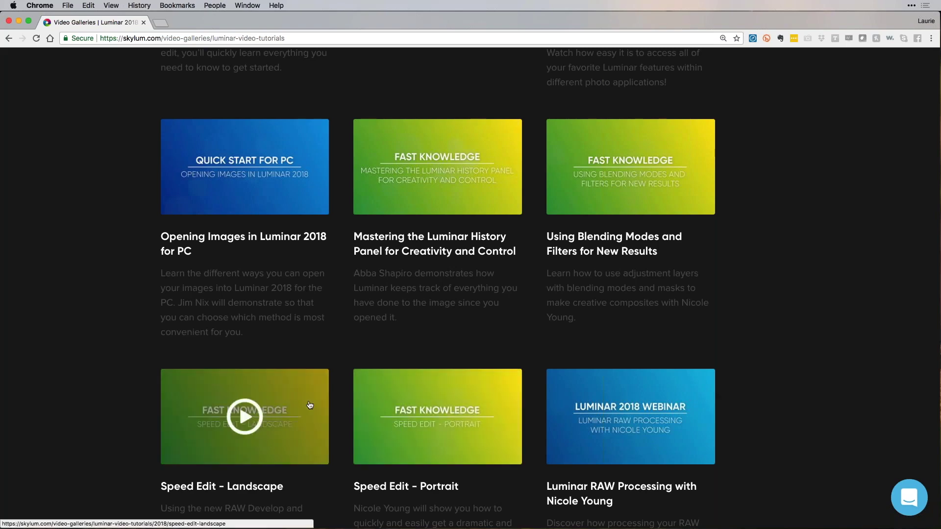
pyautogui.scroll(-1, 790, 403)
pyautogui.scroll(-10, 790, 404)
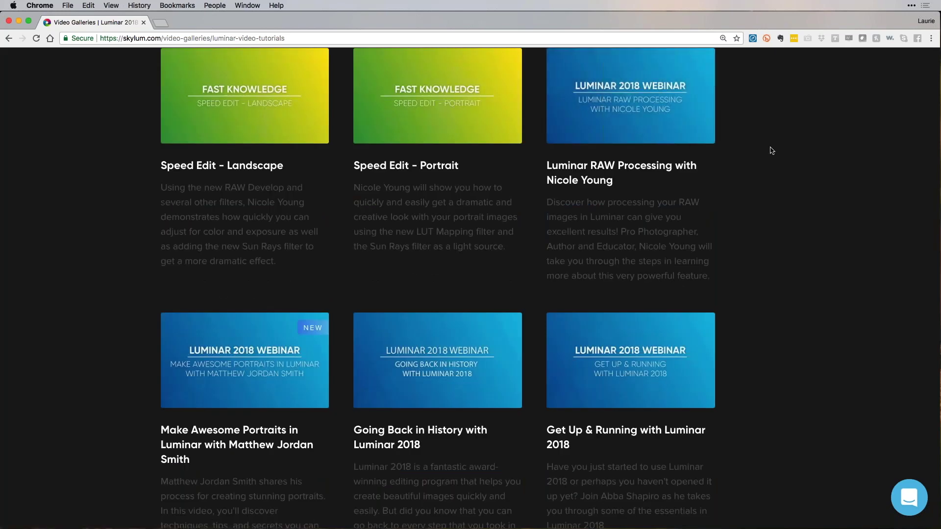
pyautogui.scroll(1, 772, 150)
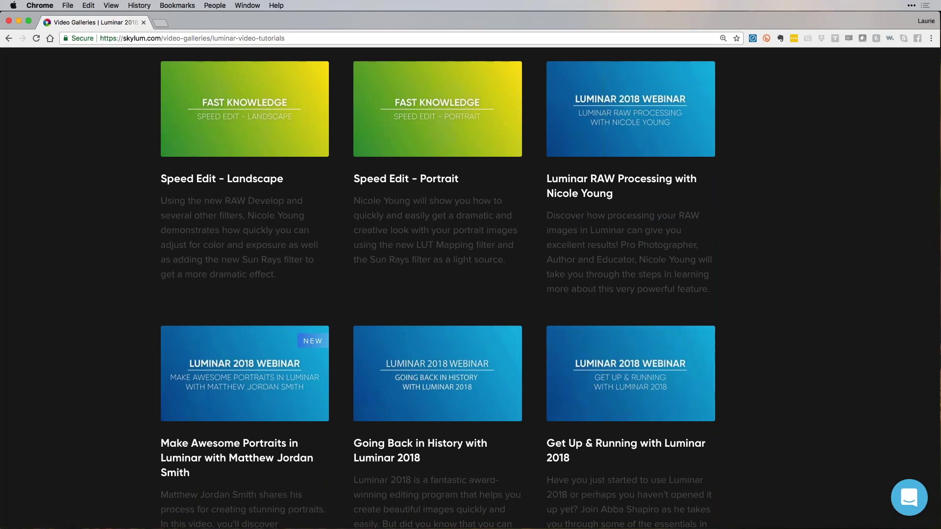
# - Browse the gallery's webinar, Inspiration, Core Skills and Problem Solving videos, and return to the start of the page
pyautogui.scroll(-5, 819, 385)
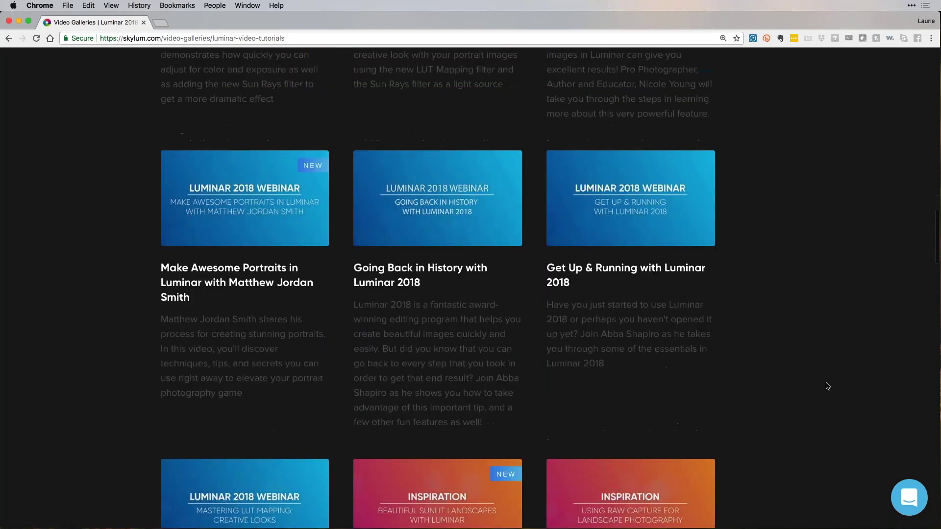
pyautogui.scroll(-10, 827, 387)
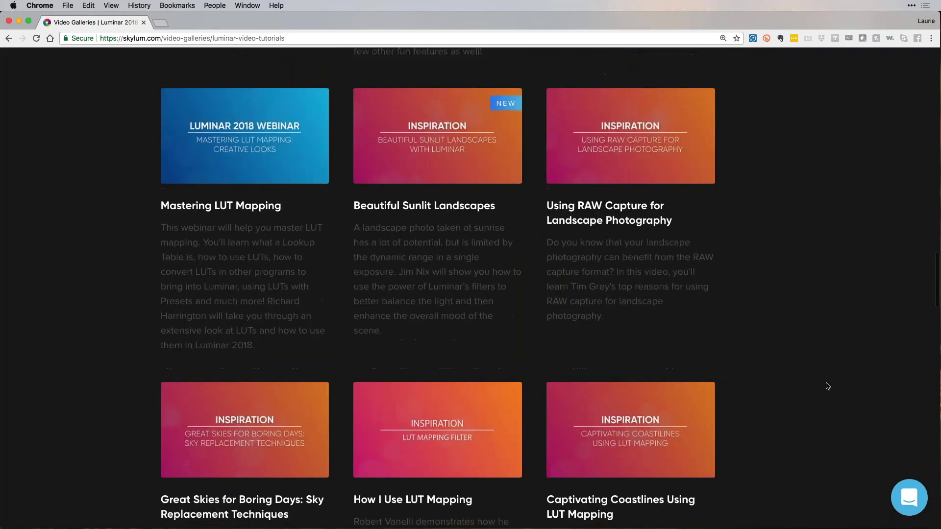
pyautogui.scroll(-1, 827, 386)
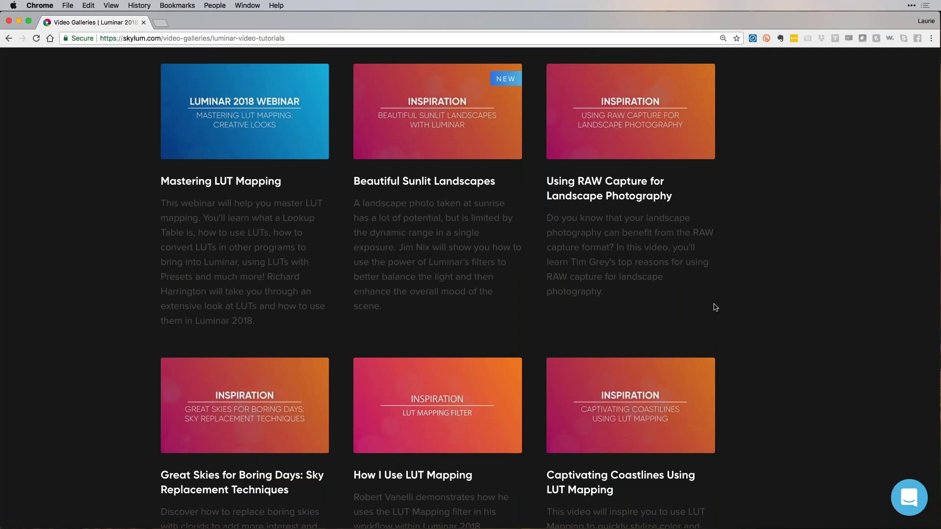
pyautogui.scroll(-5, 763, 454)
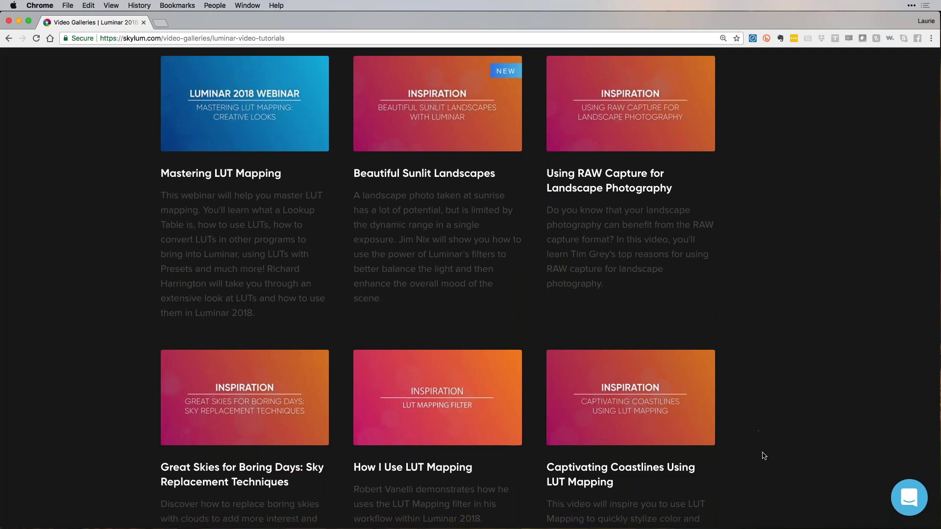
pyautogui.scroll(-3, 763, 456)
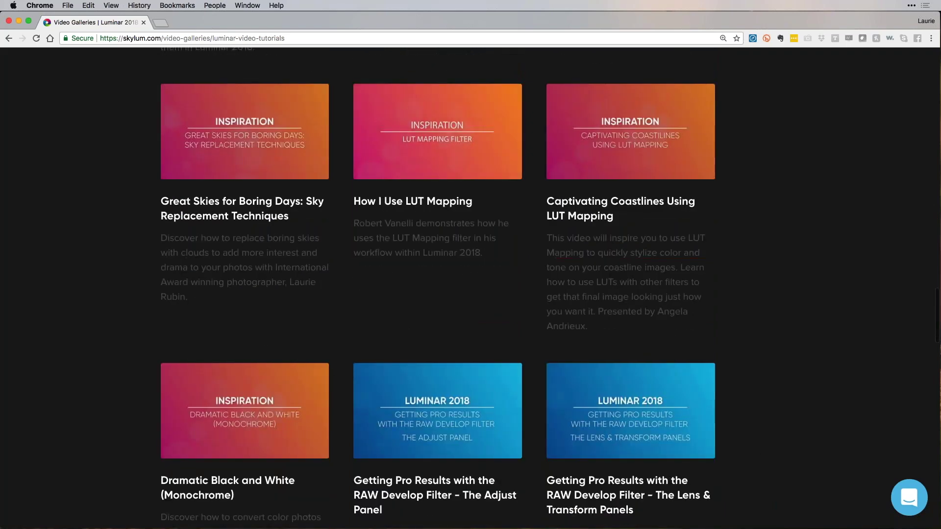
pyautogui.scroll(-2, 810, 410)
pyautogui.scroll(1, 810, 409)
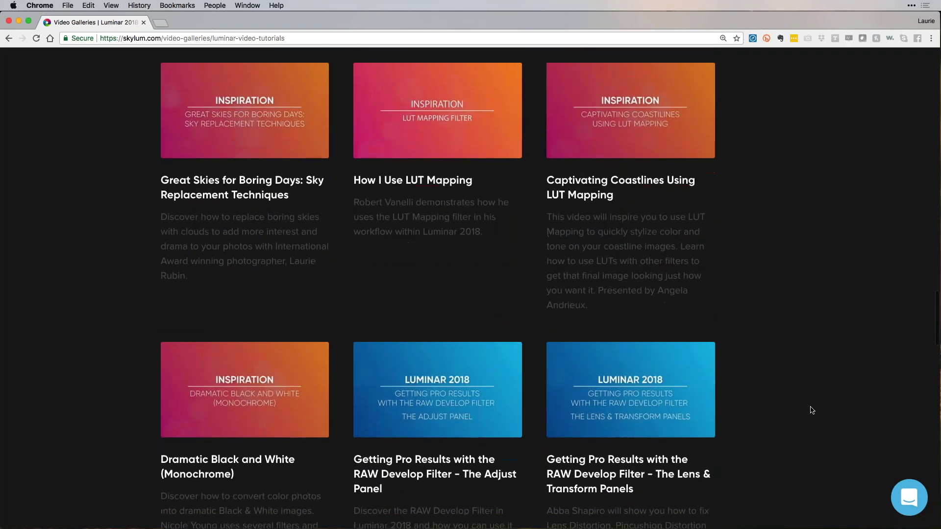
pyautogui.scroll(-3, 811, 410)
pyautogui.scroll(-15, 811, 410)
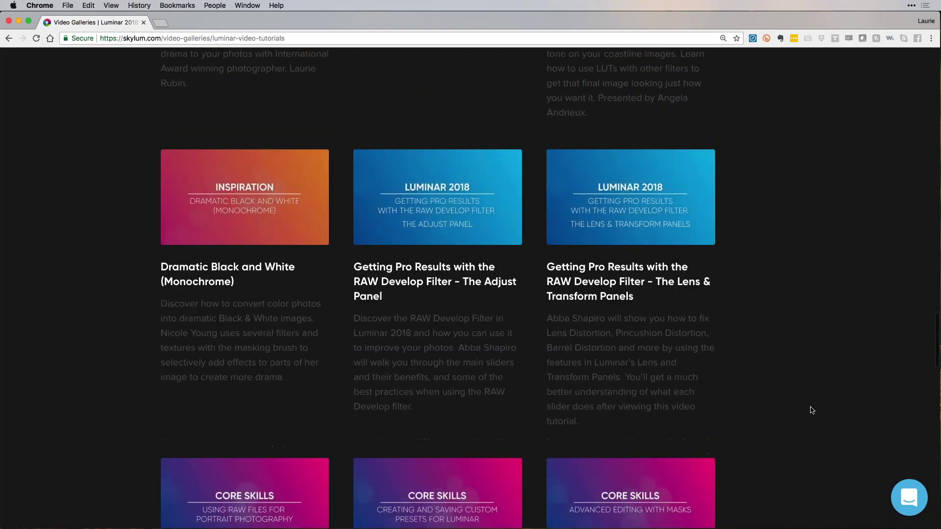
pyautogui.scroll(-20, 812, 410)
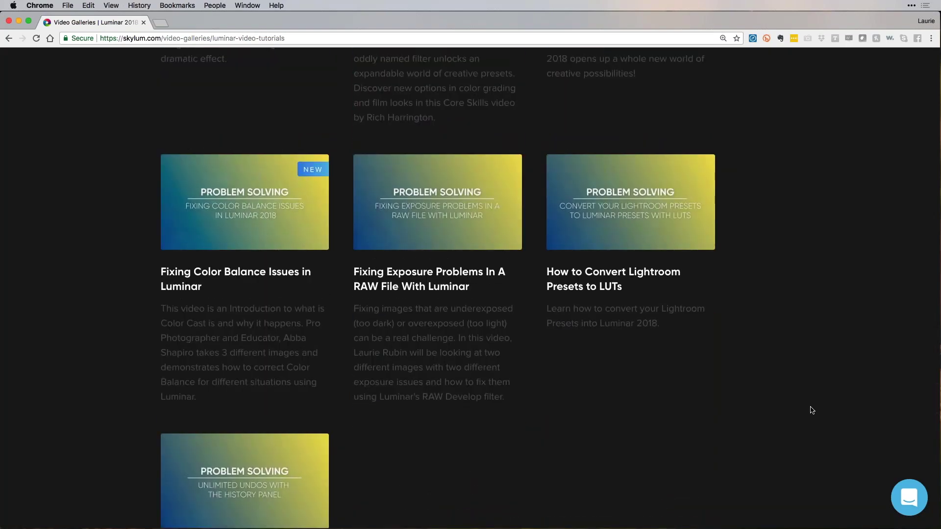
pyautogui.scroll(20, 811, 410)
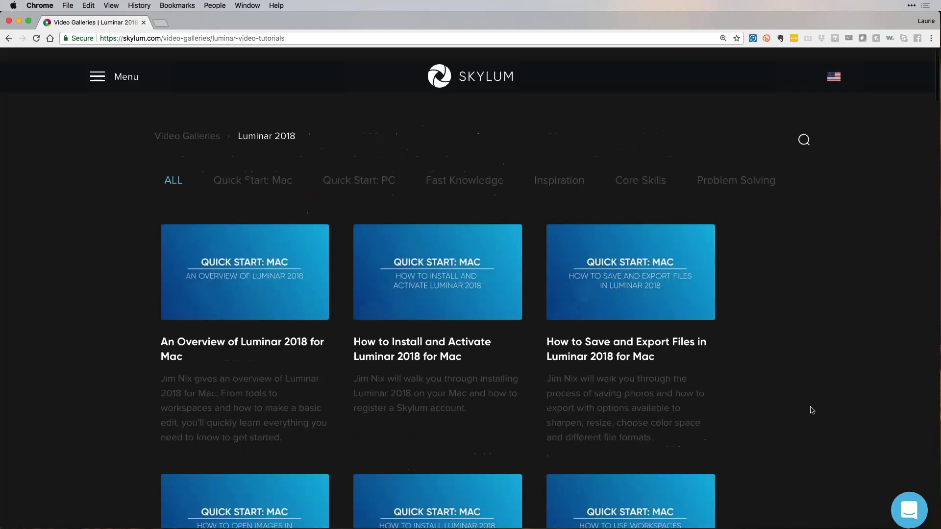
# - Open the Skylum blog and look through the posts on its first page
pyautogui.click(97, 64)
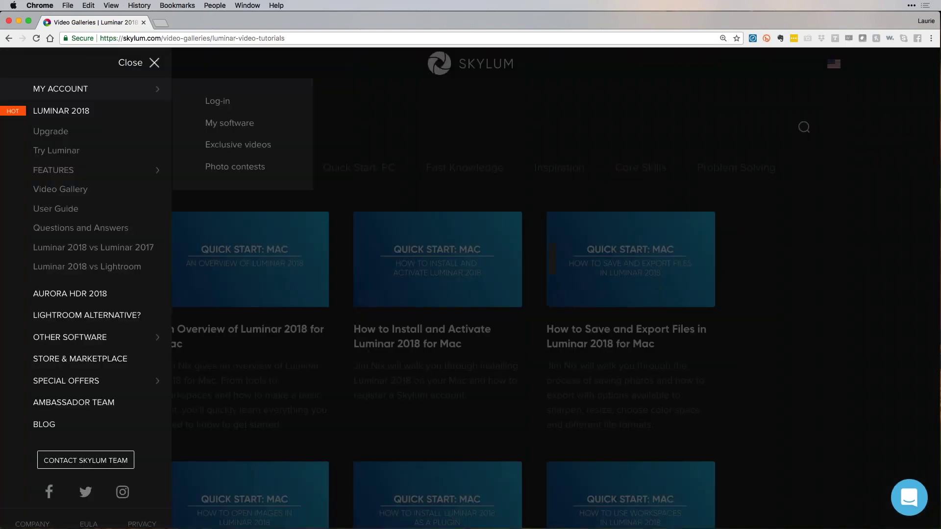
pyautogui.click(49, 426)
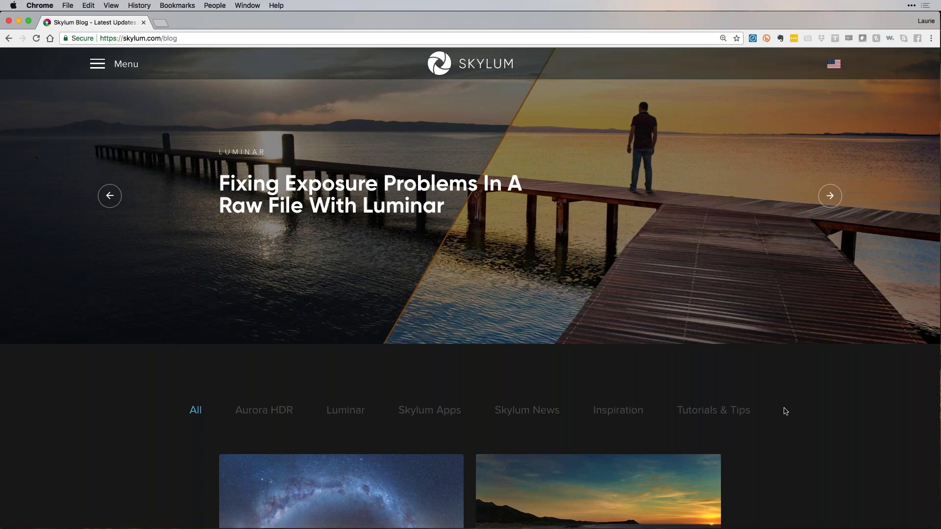
pyautogui.scroll(-5, 785, 410)
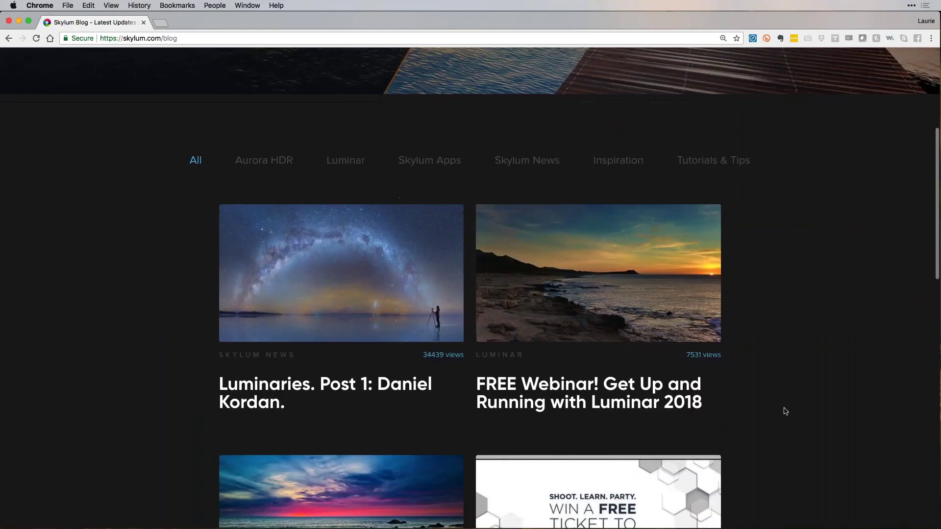
pyautogui.scroll(-3, 786, 411)
pyautogui.scroll(-8, 785, 410)
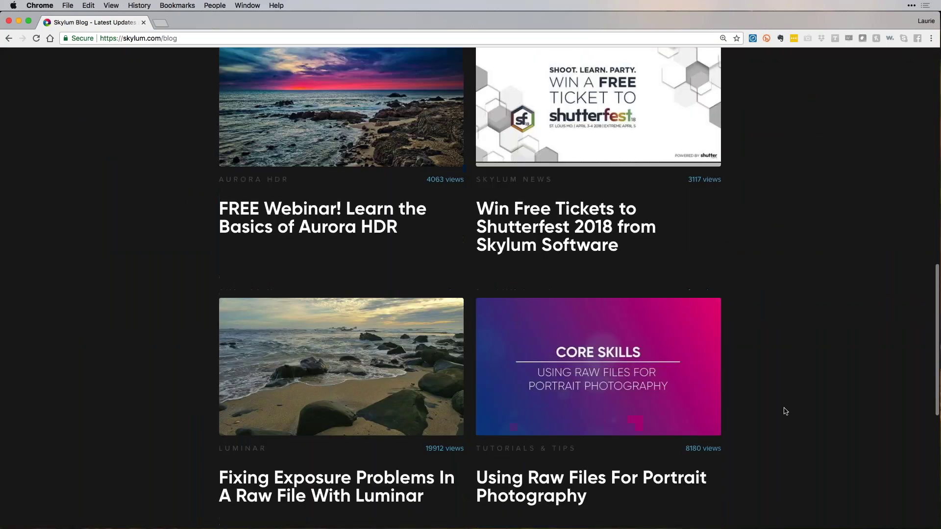
# - Go to page 2 of the blog and look over its posts
pyautogui.click(454, 469)
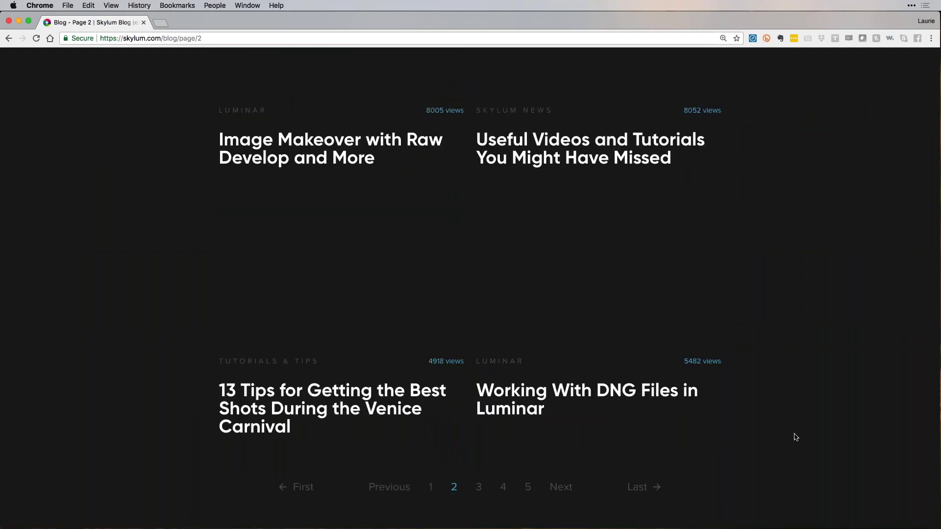
pyautogui.scroll(-1, 795, 437)
pyautogui.scroll(1, 784, 436)
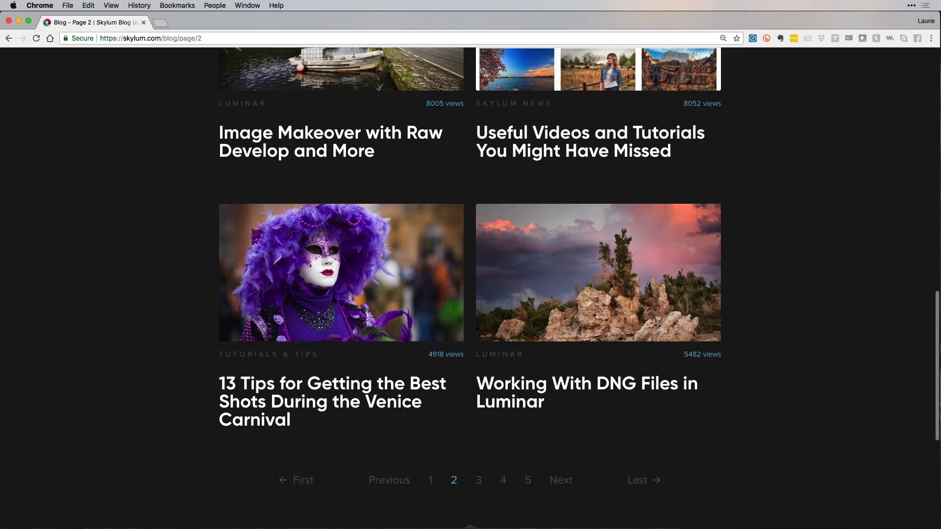
# - Open the blog post "13 Tips for Getting the Best Shots During the Venice Carnival" and skim its text and photos
pyautogui.click(355, 294)
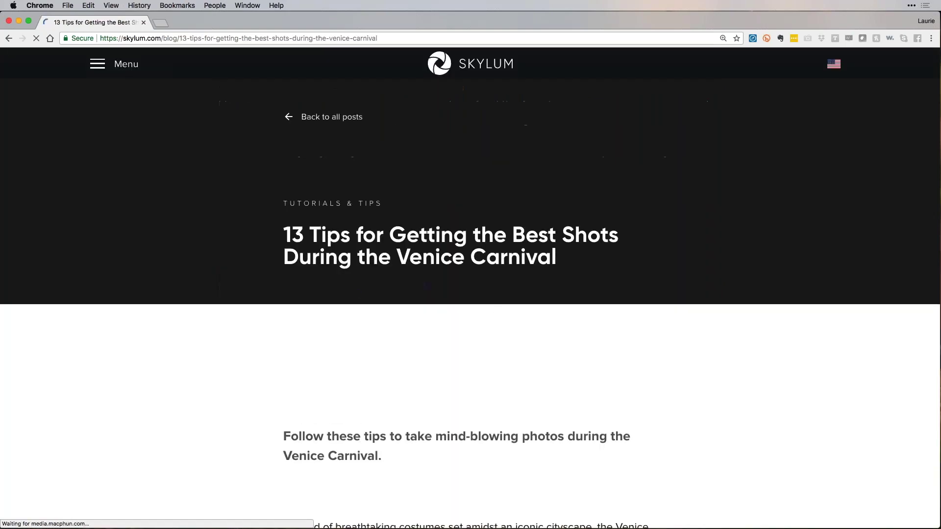
pyautogui.scroll(-5, 745, 410)
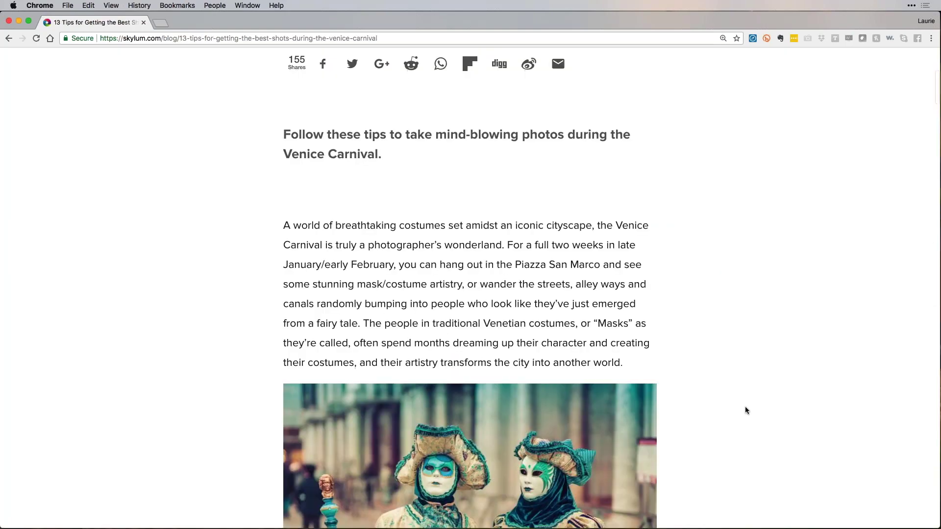
pyautogui.scroll(-20, 746, 410)
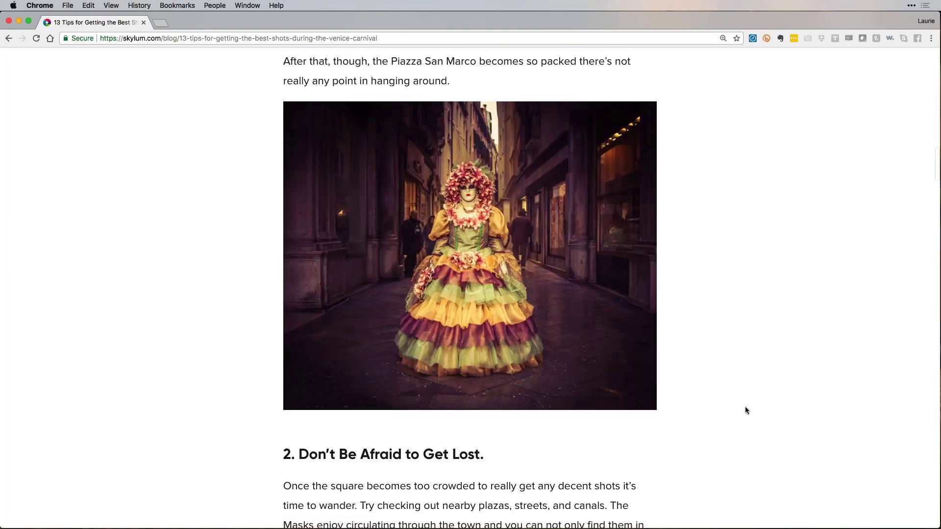
# - Finish skimming the Venice Carnival post and return to the start of page 2 of the blog
pyautogui.scroll(-1, 745, 410)
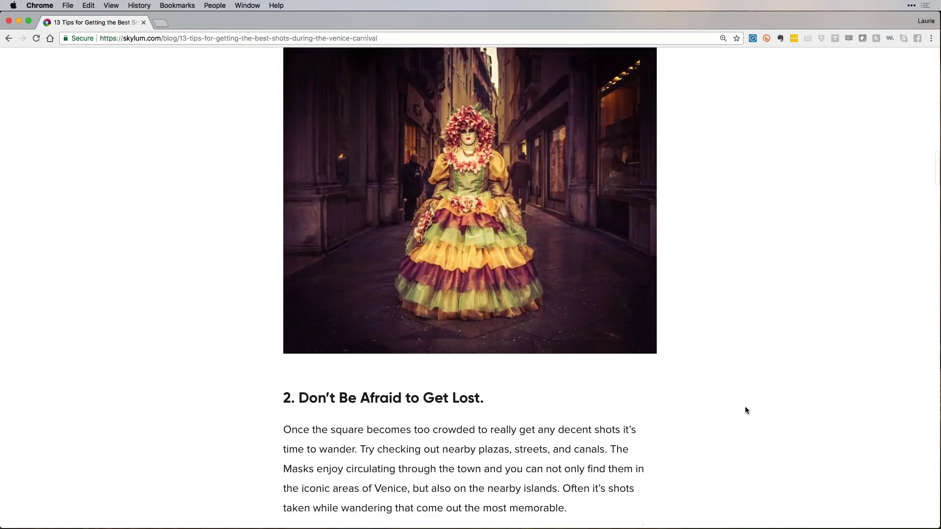
pyautogui.click(9, 39)
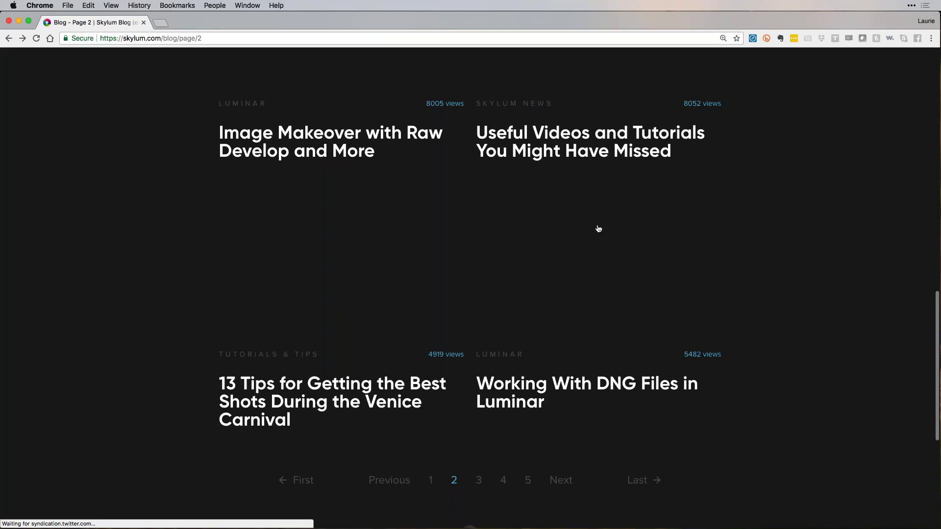
pyautogui.scroll(12, 598, 228)
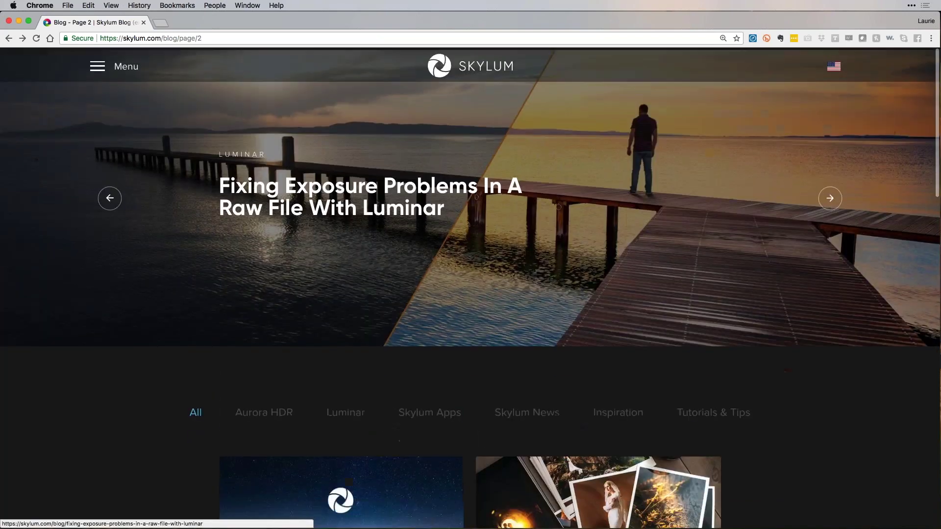
# - Open the site's Ambassador Team page and look over the Skylum ambassadors
pyautogui.click(97, 67)
pyautogui.moveTo(98, 170)
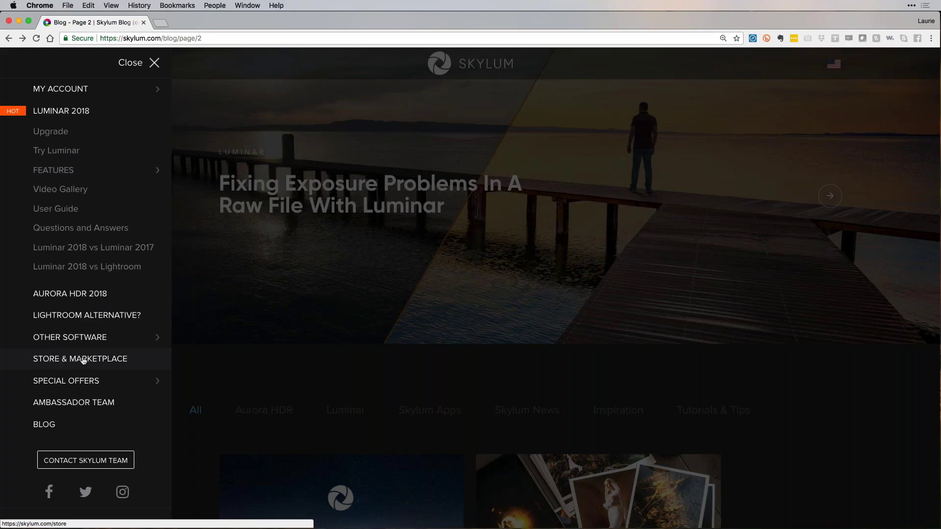
pyautogui.click(76, 401)
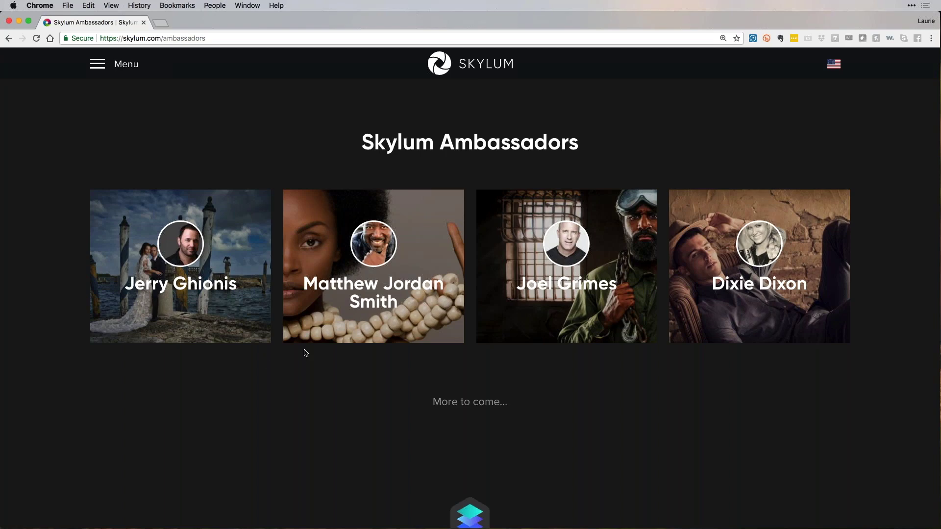
# - Go to the Skylum home page and switch away from the browser
pyautogui.click(98, 64)
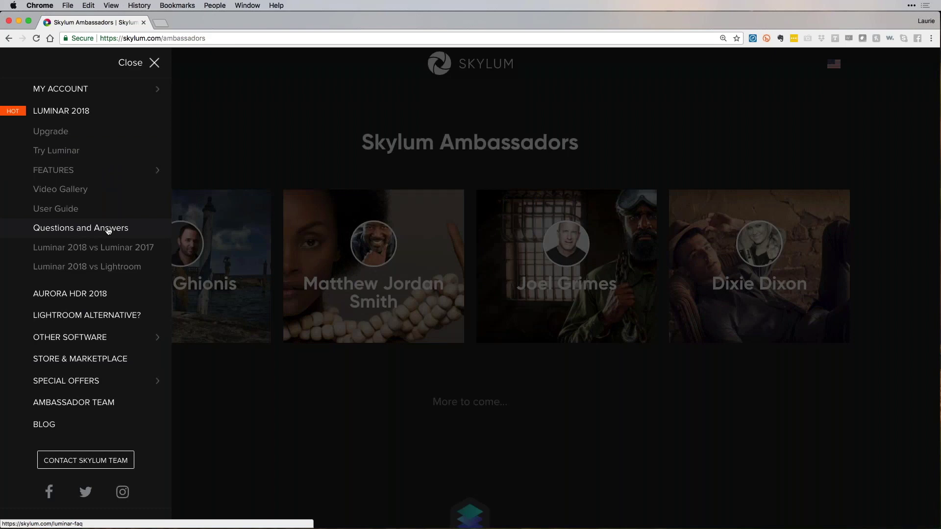
pyautogui.click(631, 118)
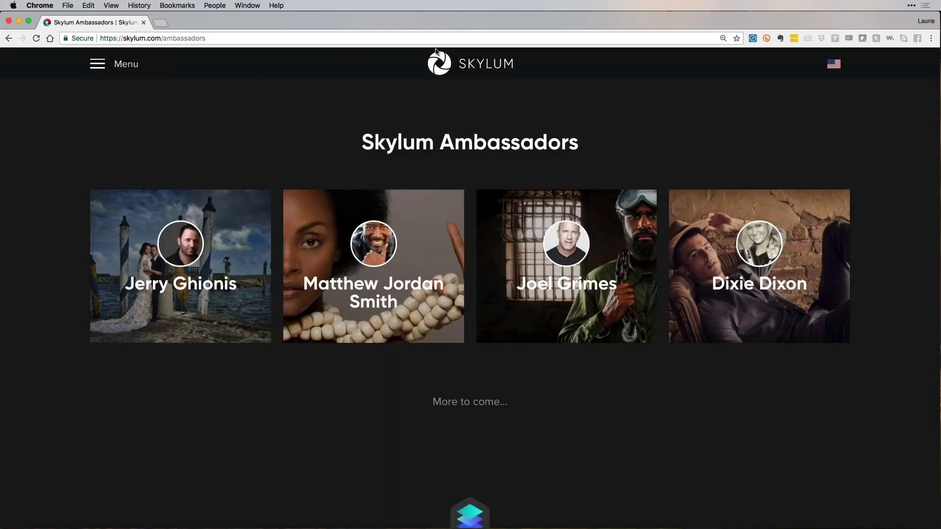
pyautogui.click(441, 70)
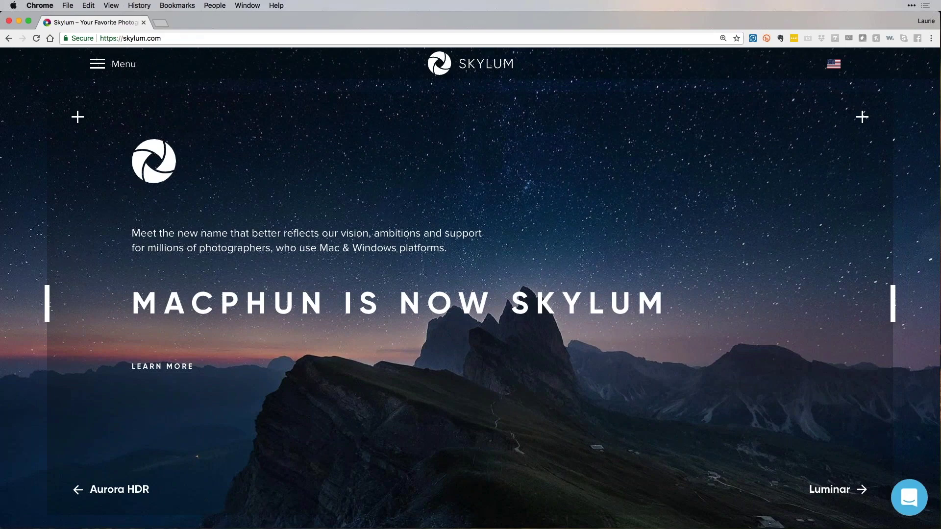
pyautogui.press('super+Tab')
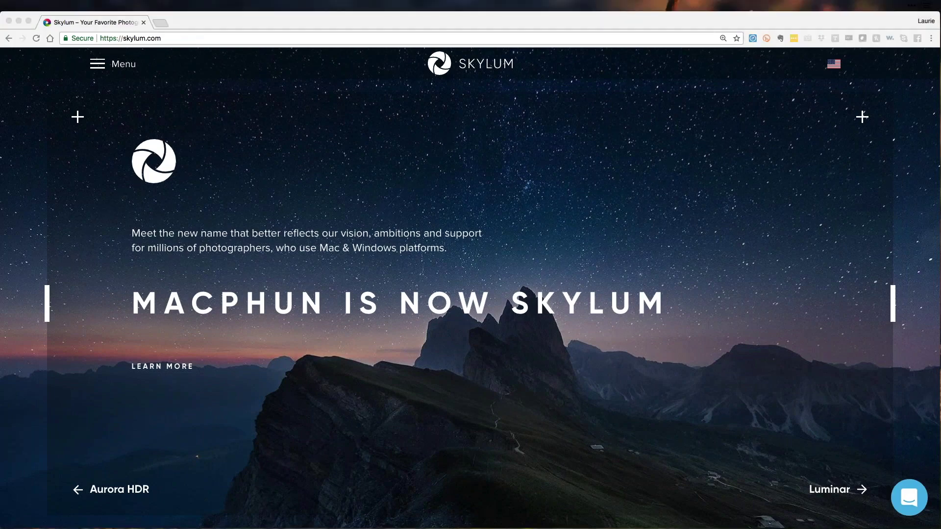